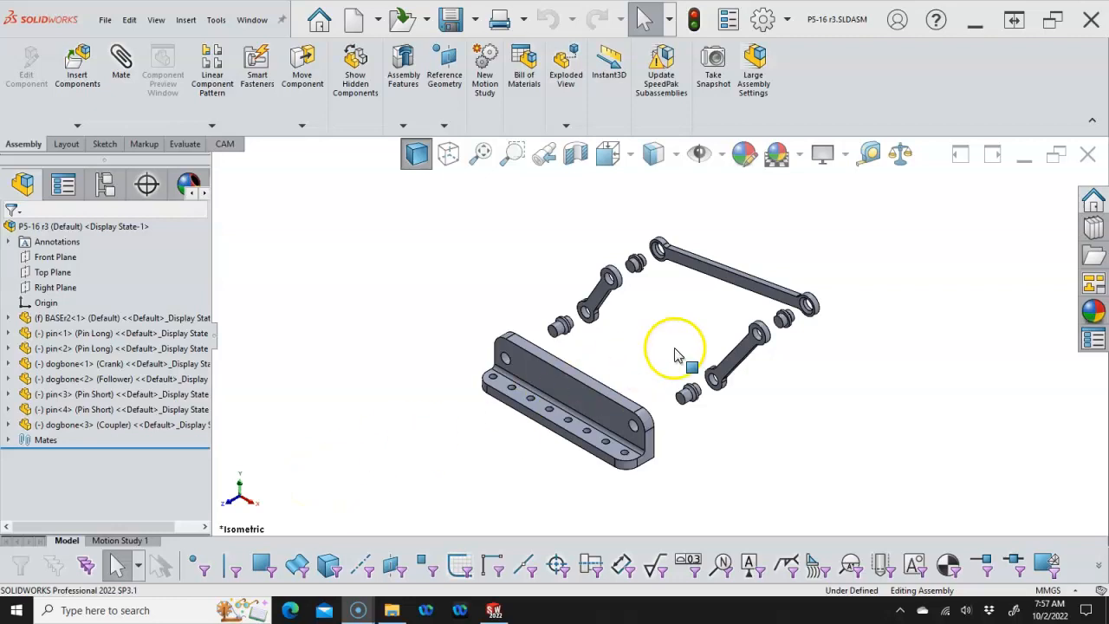
Examine the exploded linkage assembly from several angles, checking how the base's upper hole lines up with the long pin and the crank link
scroll(659, 357, "down", 1)
mouse_move(637, 350)
middle_mouse_down()
mouse_move(640, 322)
mouse_move(626, 329)
mouse_move(631, 349)
mouse_move(655, 309)
mouse_move(639, 329)
middle_mouse_up()
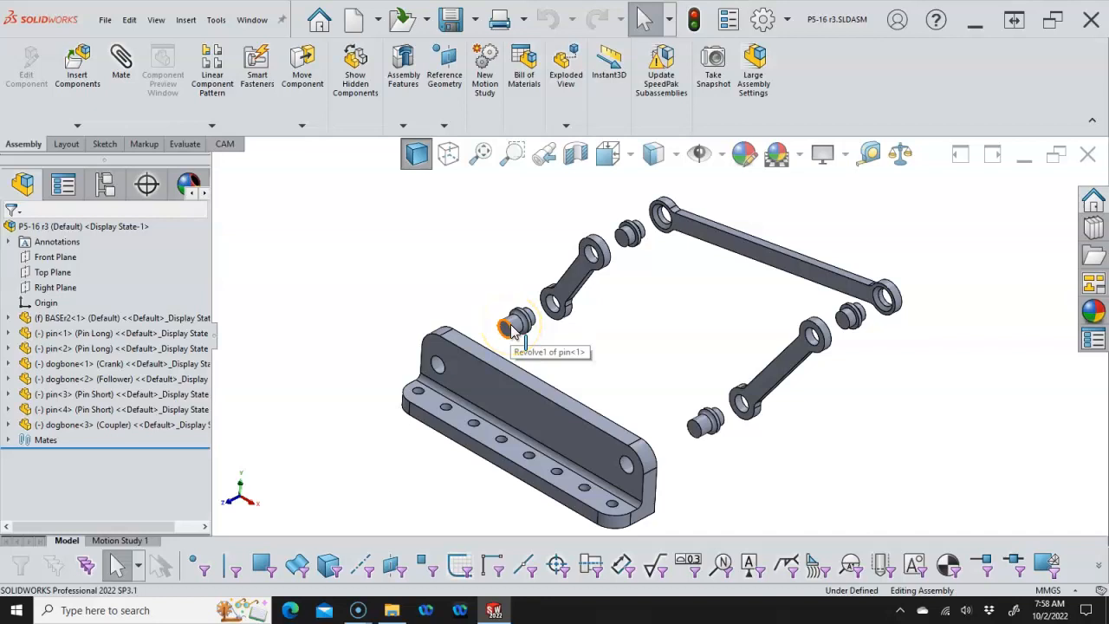
left_click(440, 366)
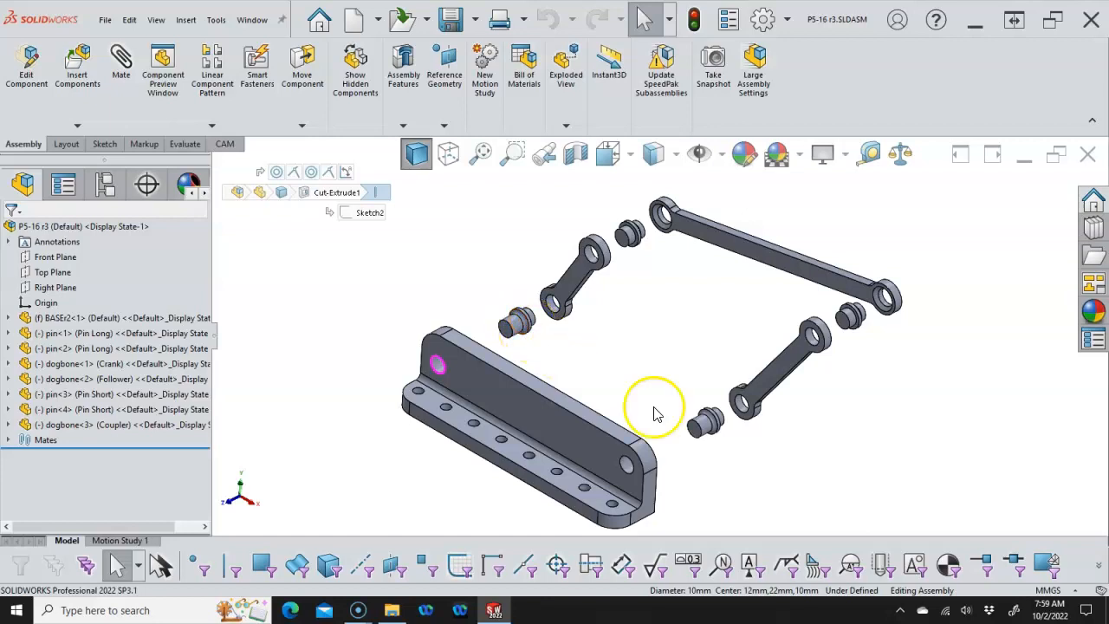
scroll(533, 345, "down", 5)
middle_click_drag(564, 306, 497, 320)
scroll(511, 314, "up", 5)
middle_click_drag(617, 336, 664, 321)
scroll(663, 321, "down", 5)
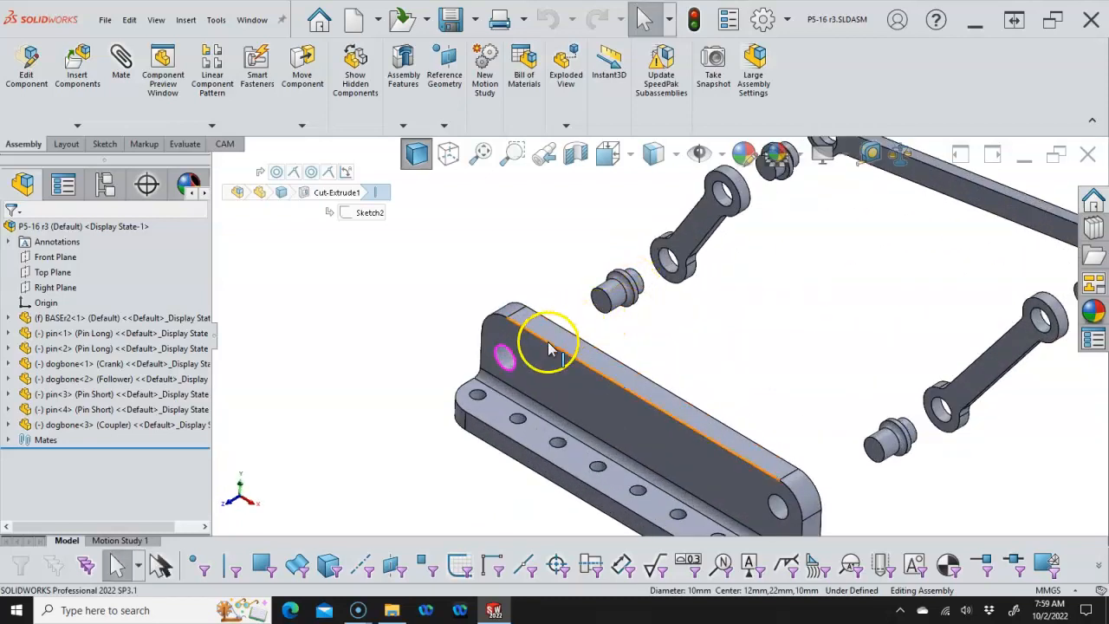
middle_click_drag(599, 317, 529, 294)
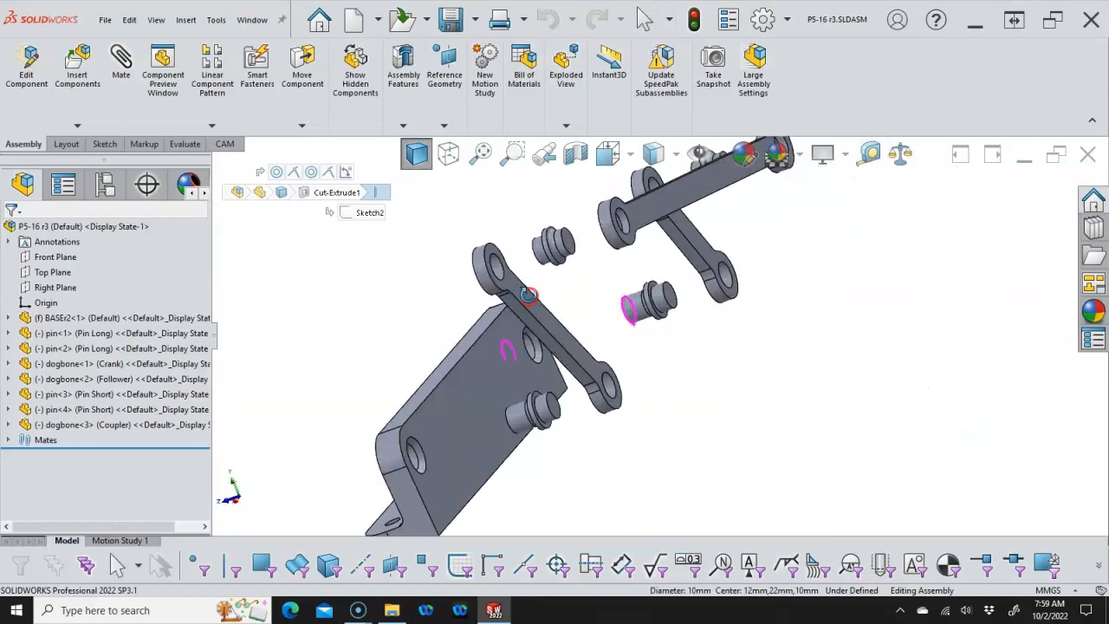
key("Escape")
middle_click_drag(661, 283, 669, 334)
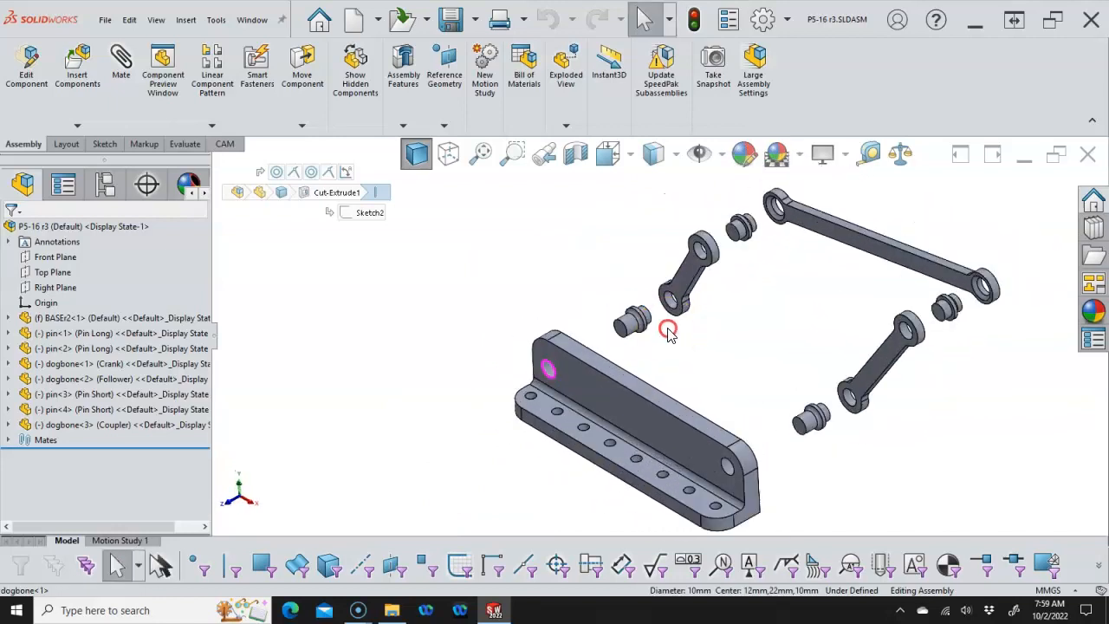
scroll(671, 364, "down", 1)
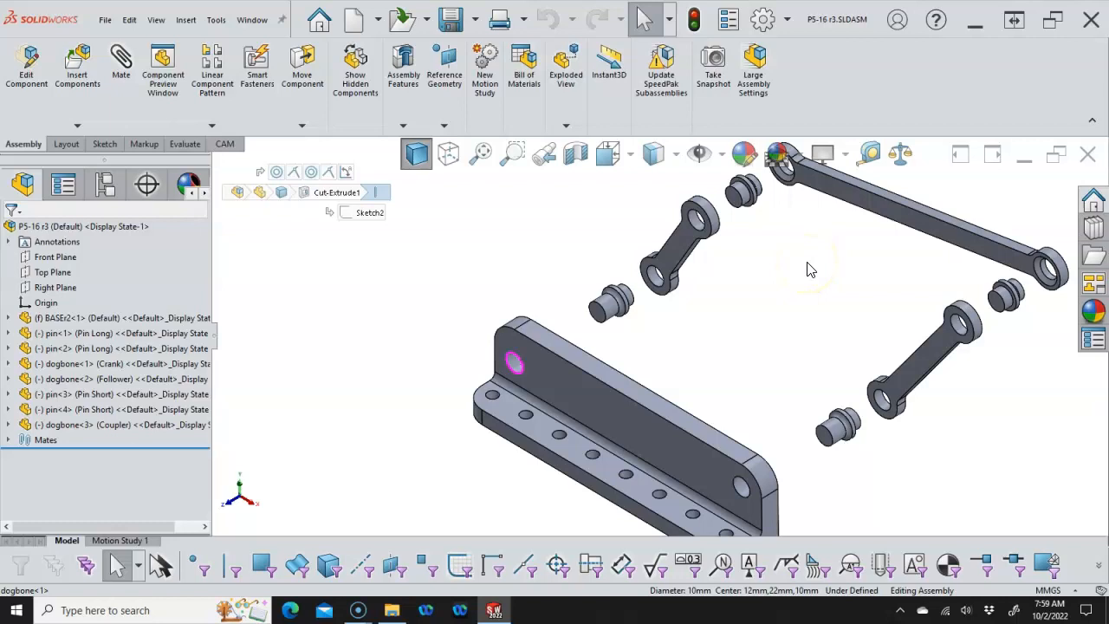
double_click(609, 303)
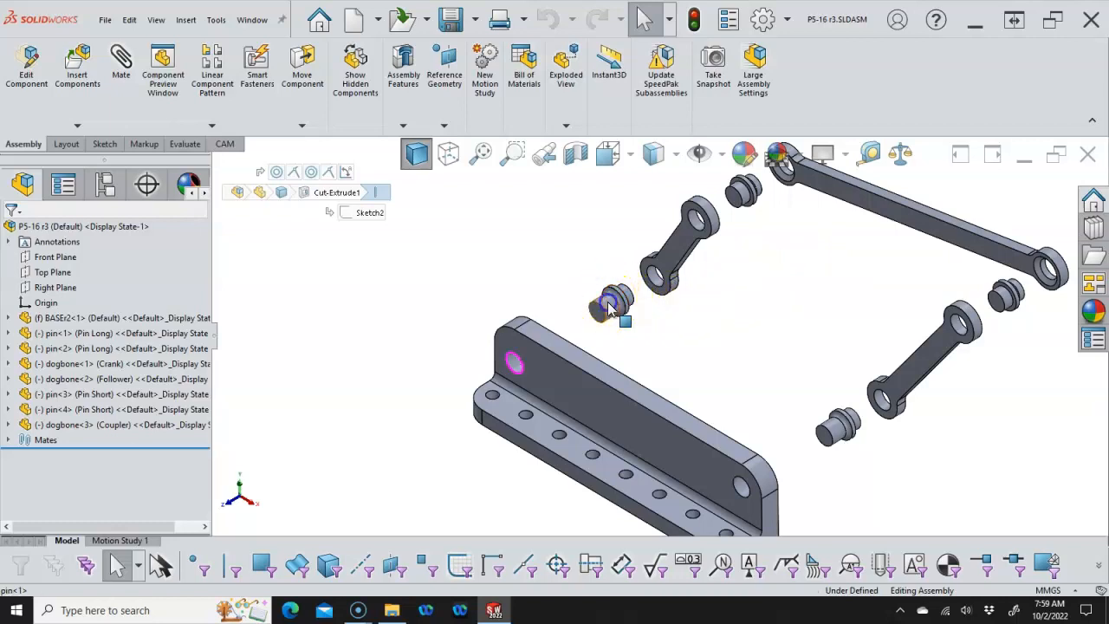
left_click(715, 357)
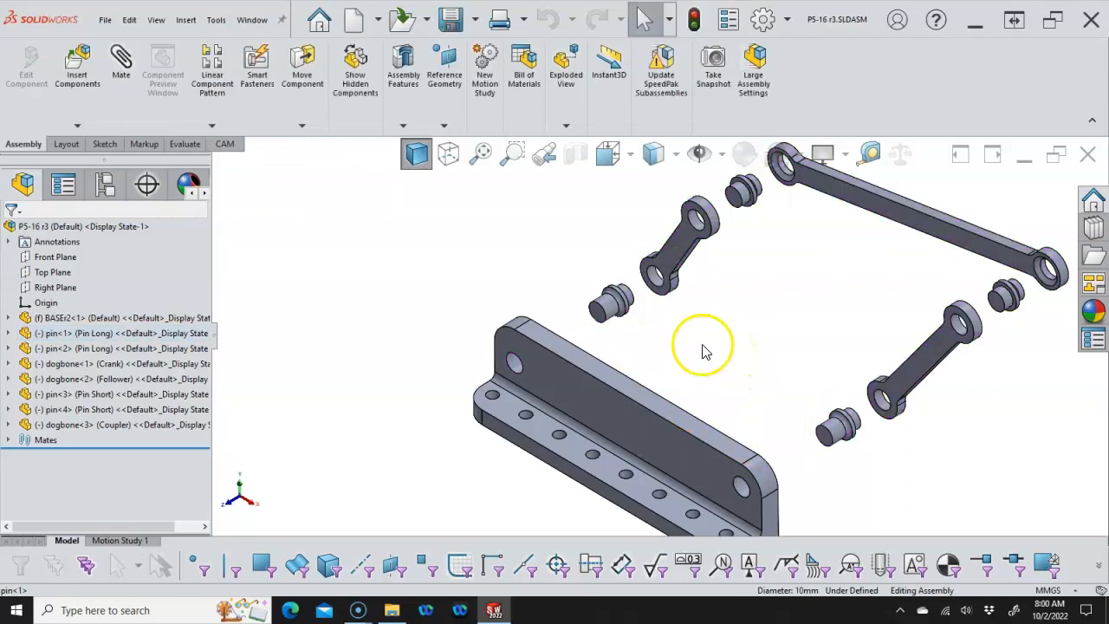
double_click(604, 312)
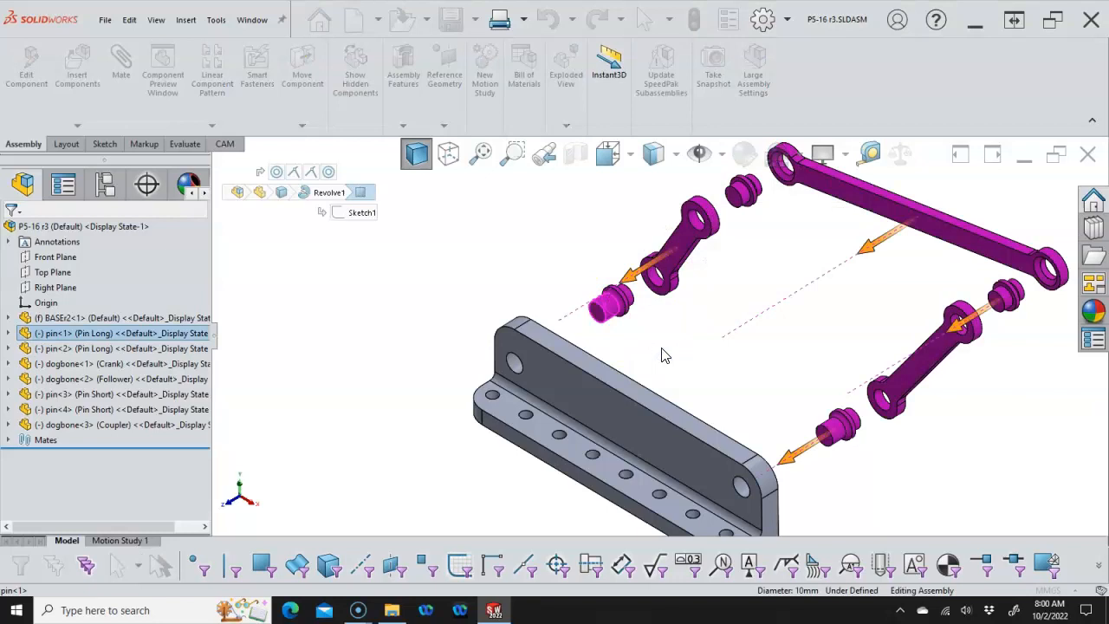
scroll(667, 349, "up", 1)
middle_click_drag(668, 349, 656, 323)
left_click(670, 322)
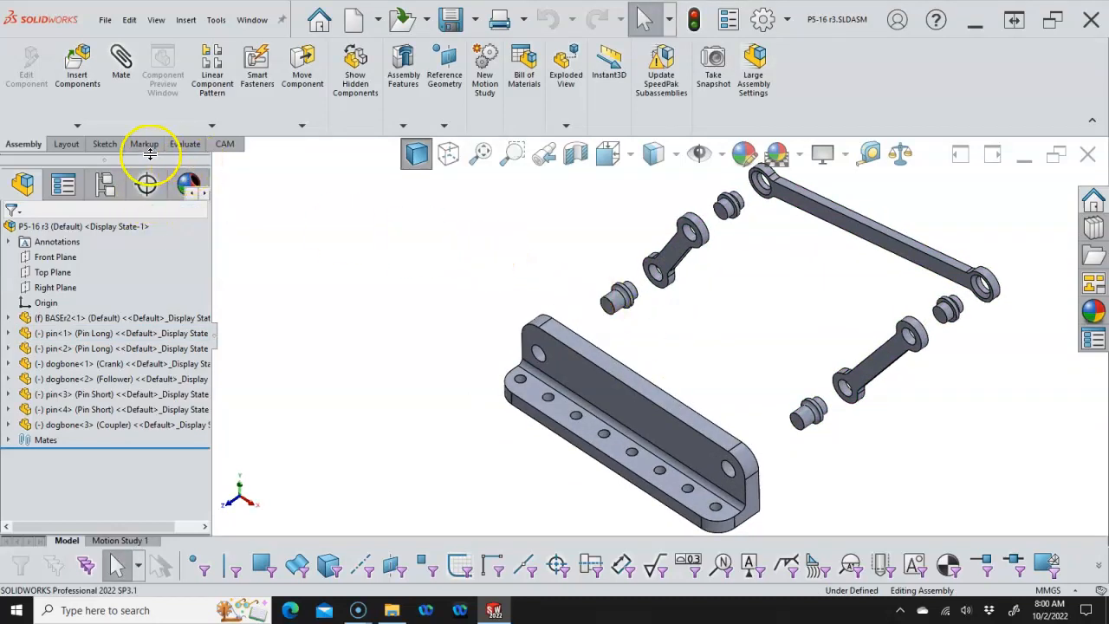
left_click(66, 144)
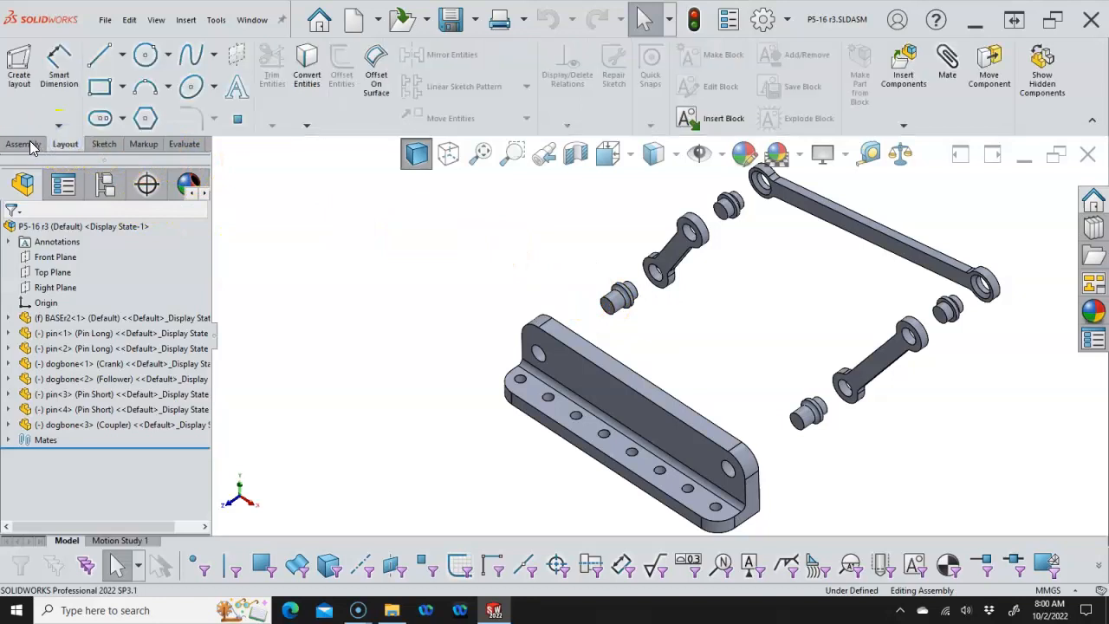
left_click(26, 144)
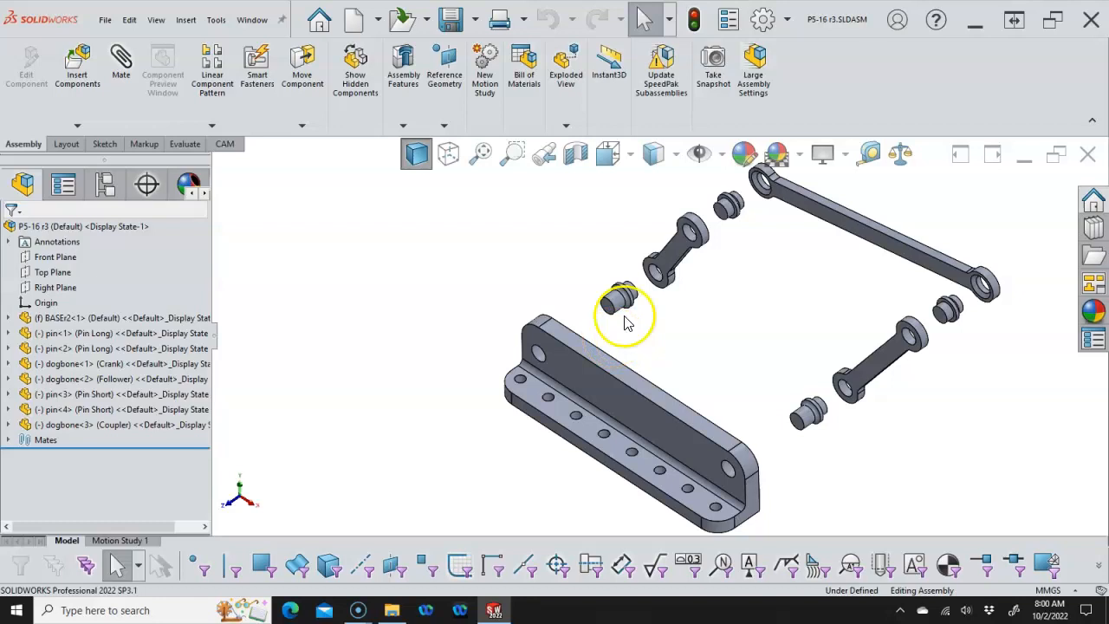
Open the long pin nearest the crank link as its own part document
scroll(624, 300, "down", 2)
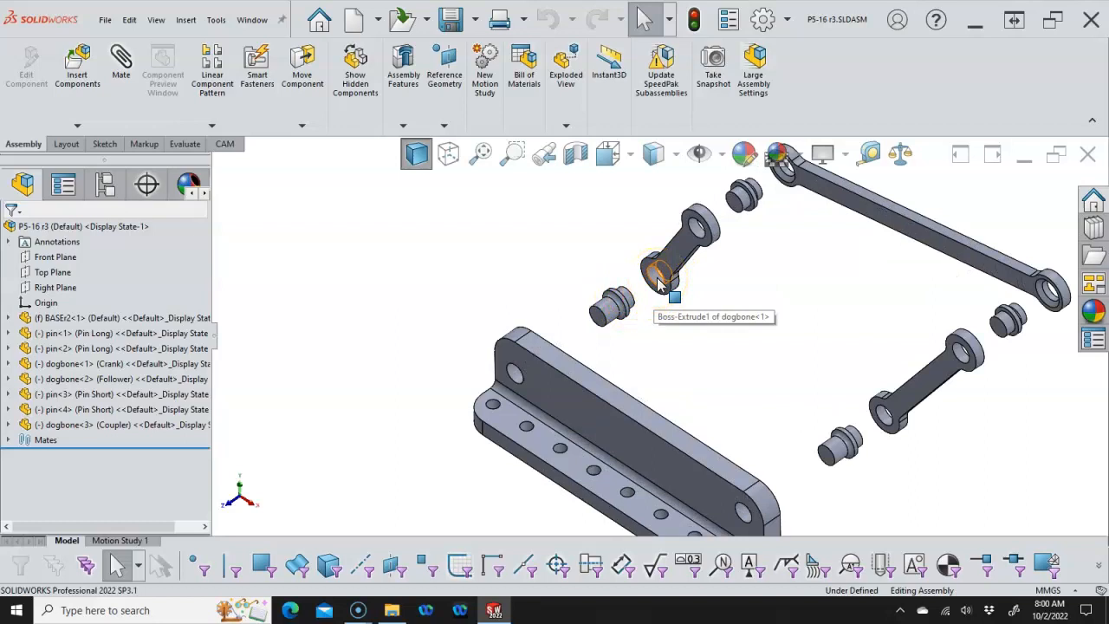
right_click(607, 312)
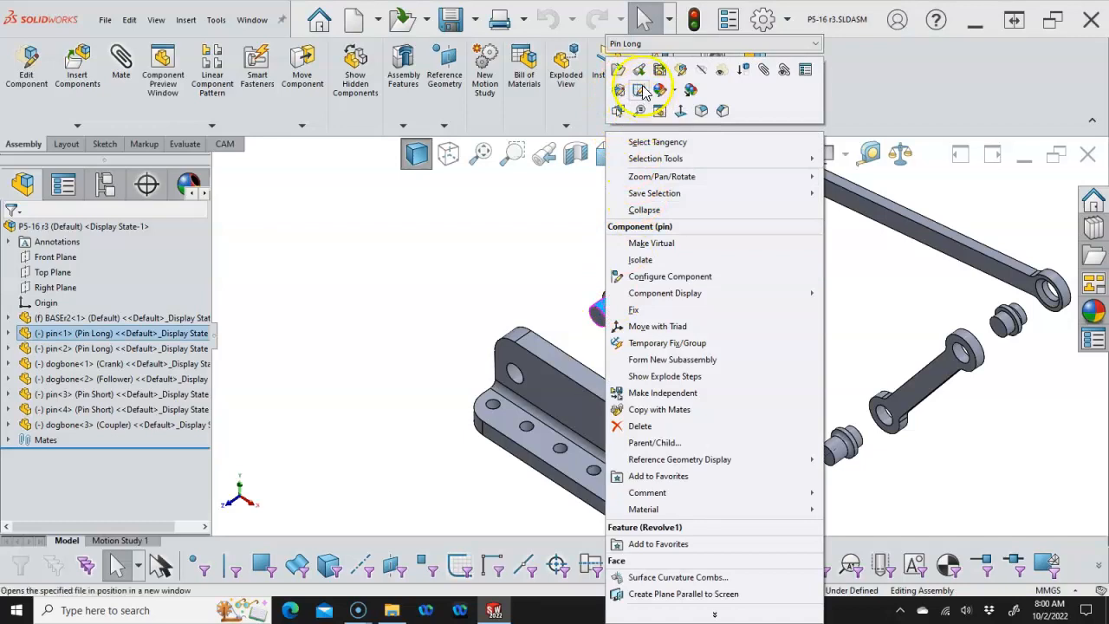
left_click(618, 71)
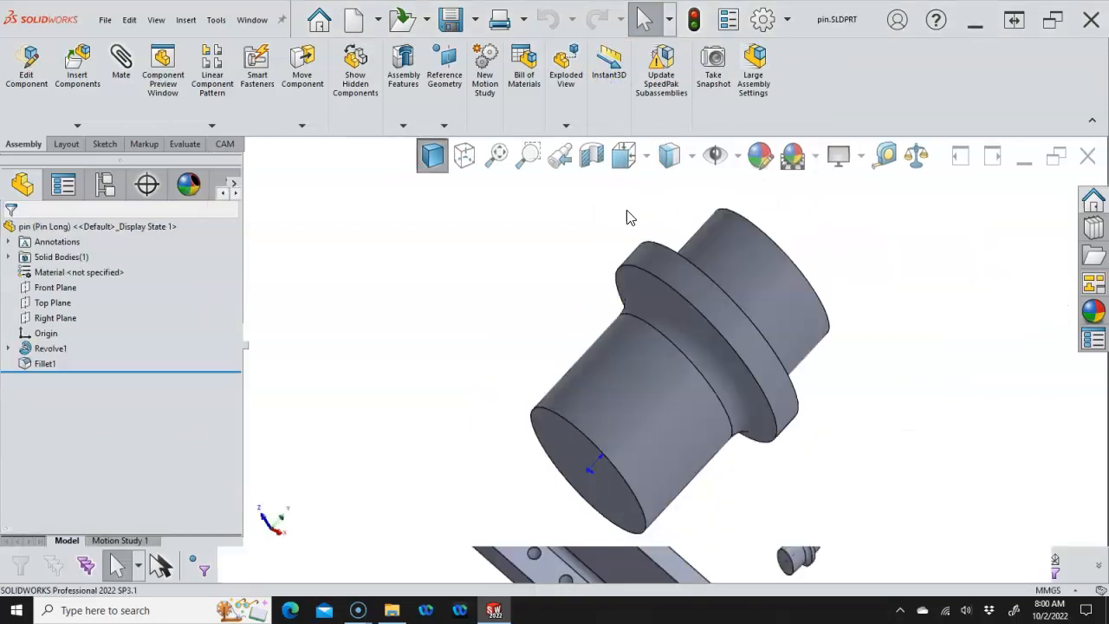
Inspect the pin part's long cylindrical shank and collar from several angles, with the shank face selected
left_click(614, 361)
mouse_move(555, 313)
middle_mouse_down()
mouse_move(540, 279)
mouse_move(524, 293)
mouse_move(569, 319)
middle_mouse_up()
scroll(569, 319, "up", 2)
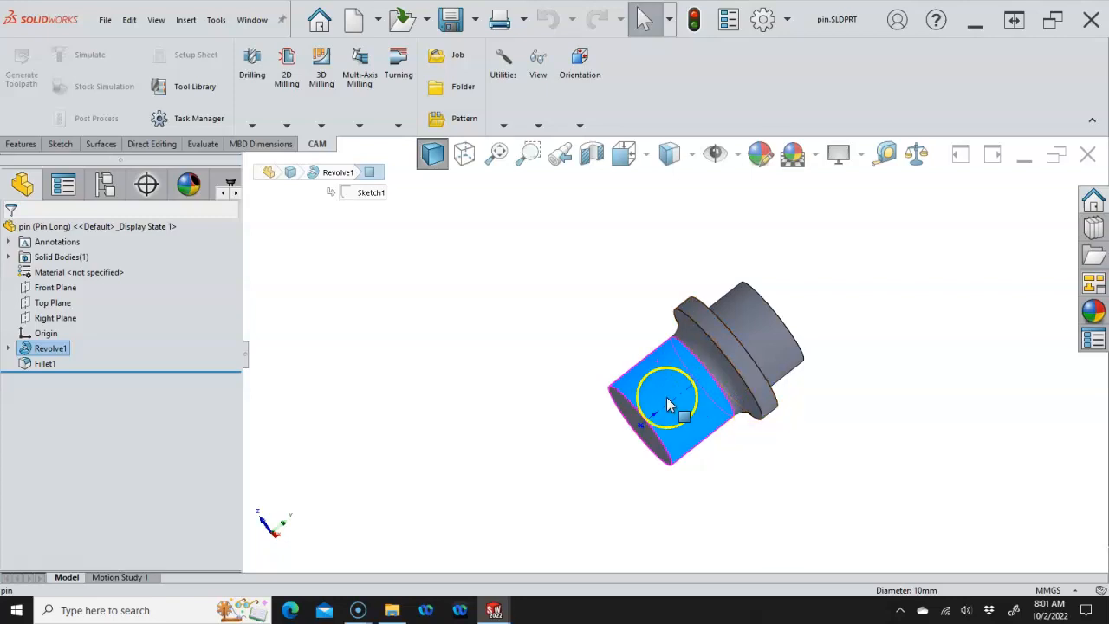
mouse_move(831, 356)
middle_mouse_down()
mouse_move(832, 339)
mouse_move(812, 345)
middle_mouse_up()
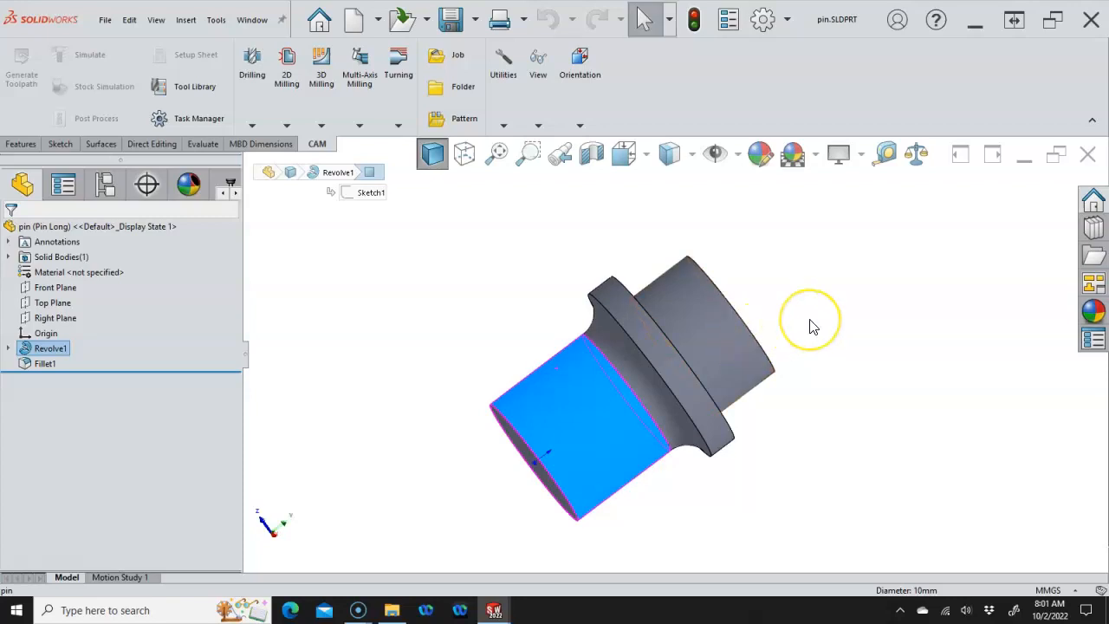
middle_click_drag(813, 327, 822, 307)
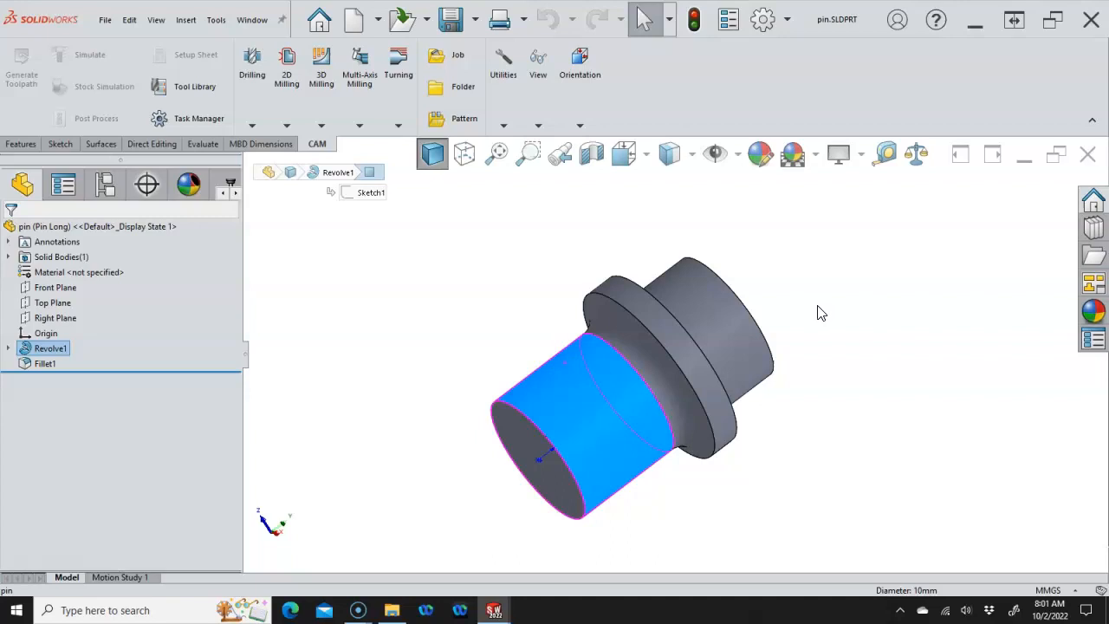
mouse_move(799, 317)
middle_mouse_down()
mouse_move(784, 317)
mouse_move(792, 299)
middle_mouse_up()
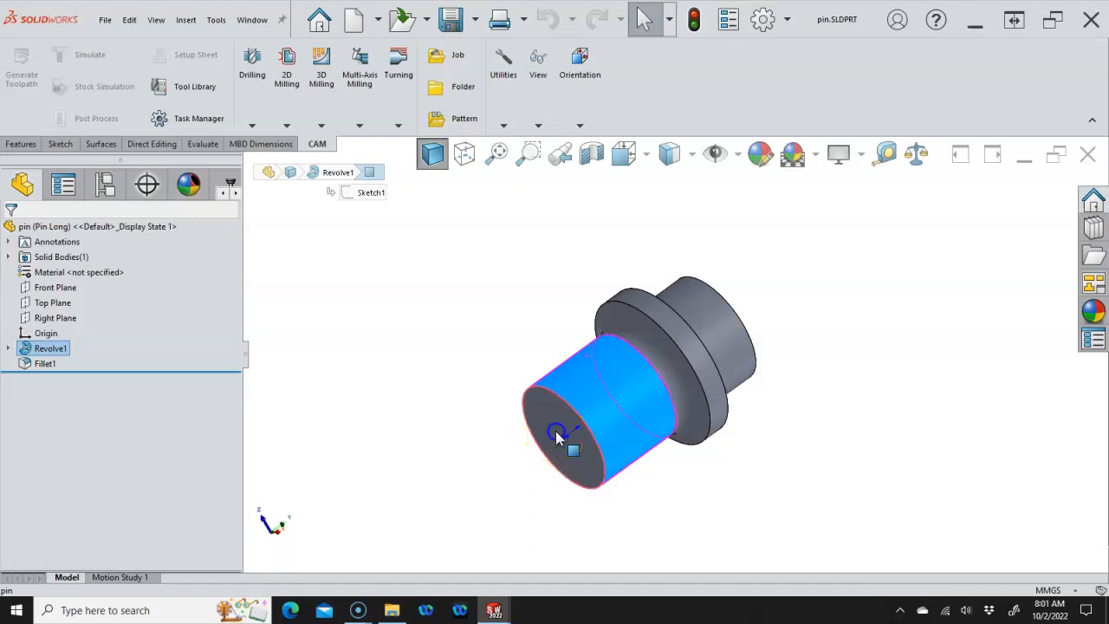
Select the flat circular end face of the pin's shank and start the Hole Wizard on it
left_click(555, 431)
key("ctrl+1")
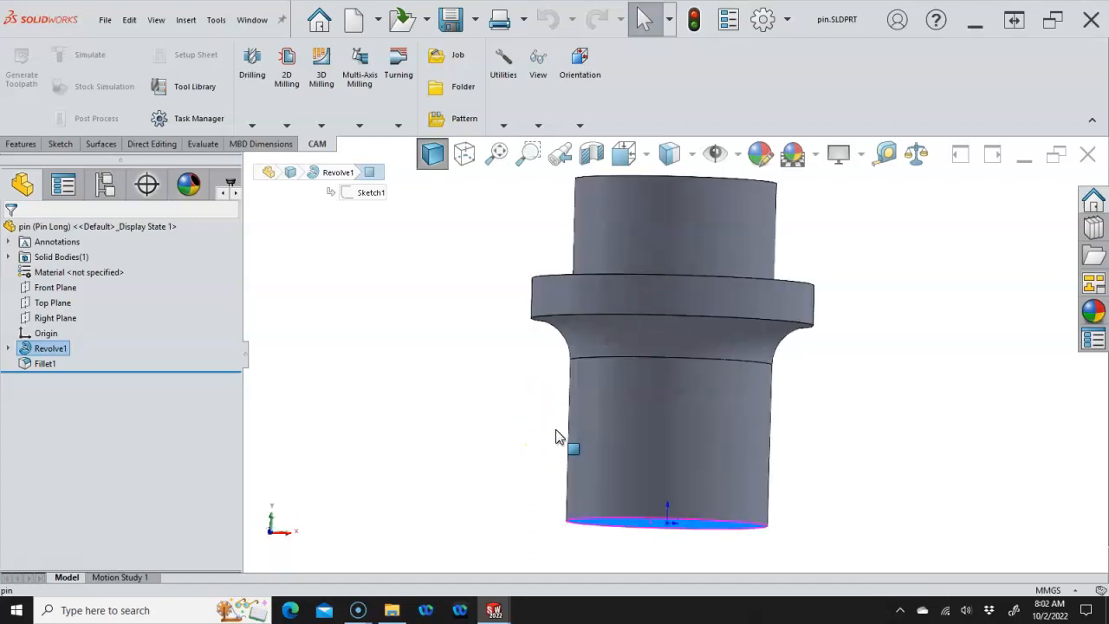
left_click(564, 425)
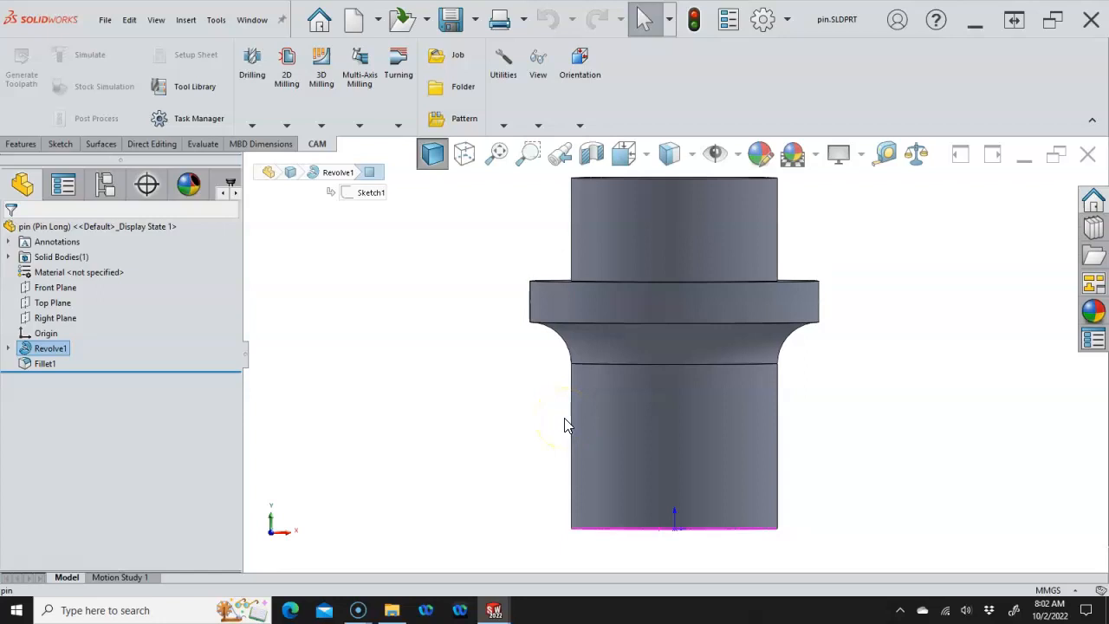
key("ctrl+5")
left_click(615, 347)
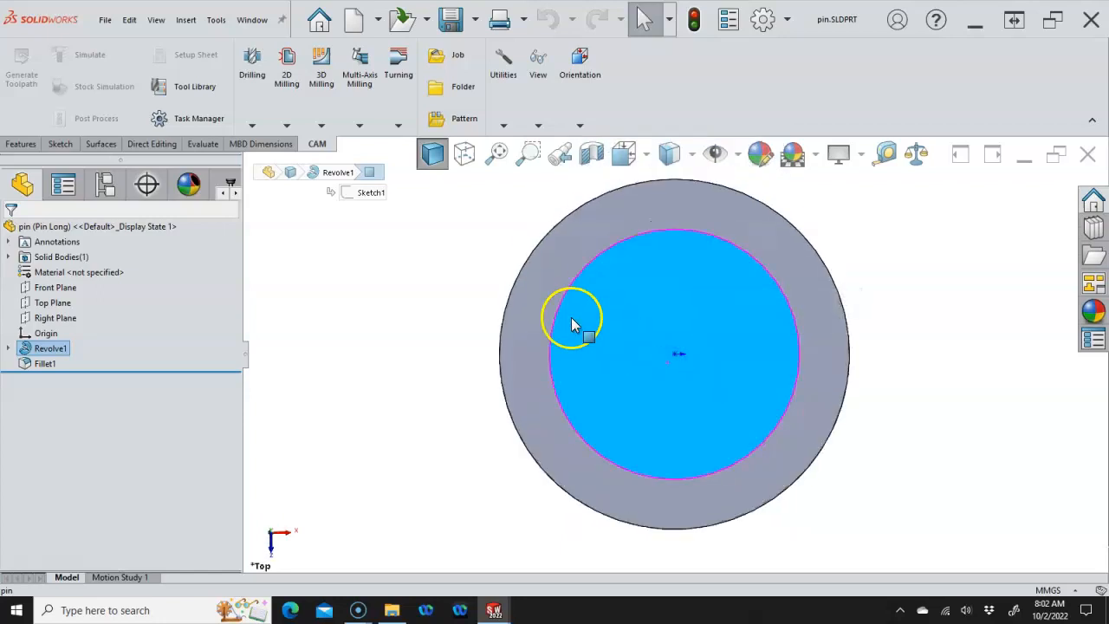
left_click(35, 147)
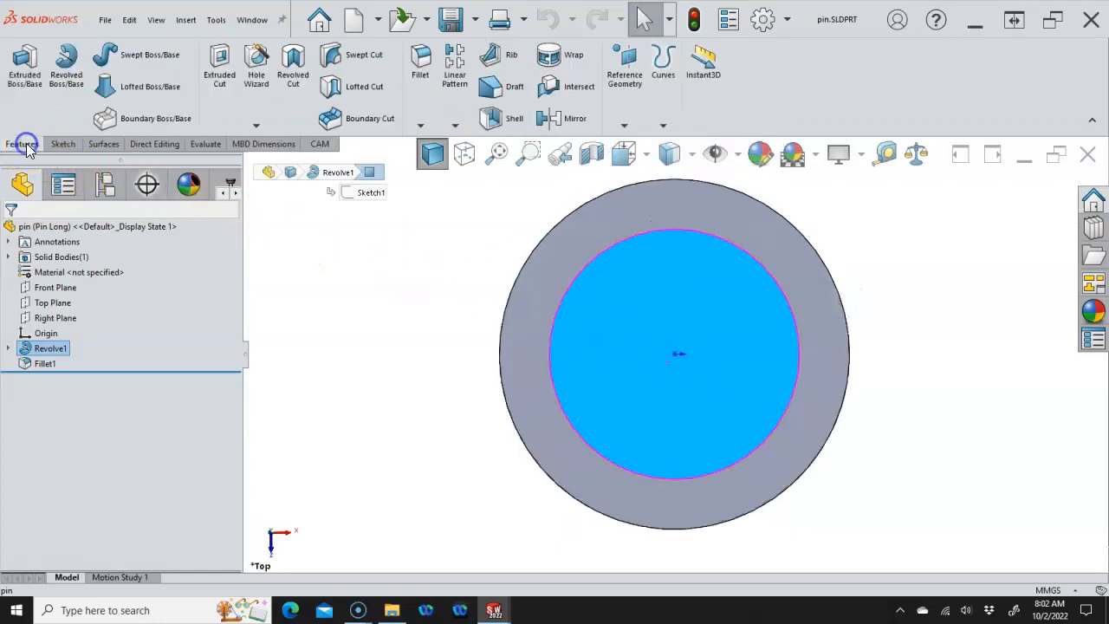
left_click(255, 76)
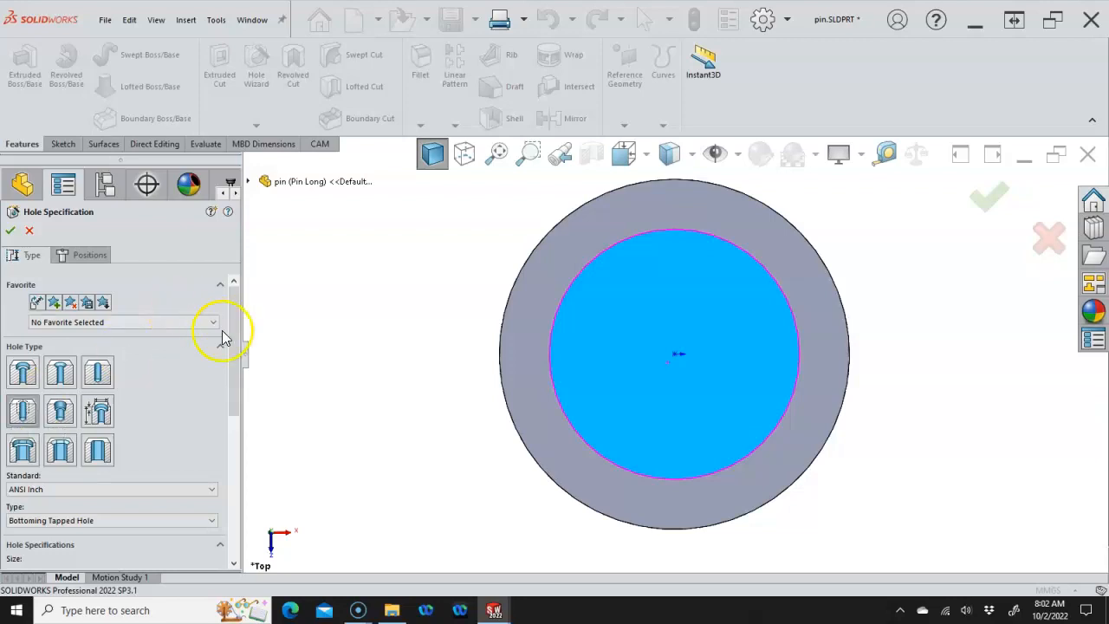
Review the Hole Wizard's hole types, including straight tap, legacy hole and slots, plus the standard, size and end condition settings
left_click_drag(237, 347, 234, 356)
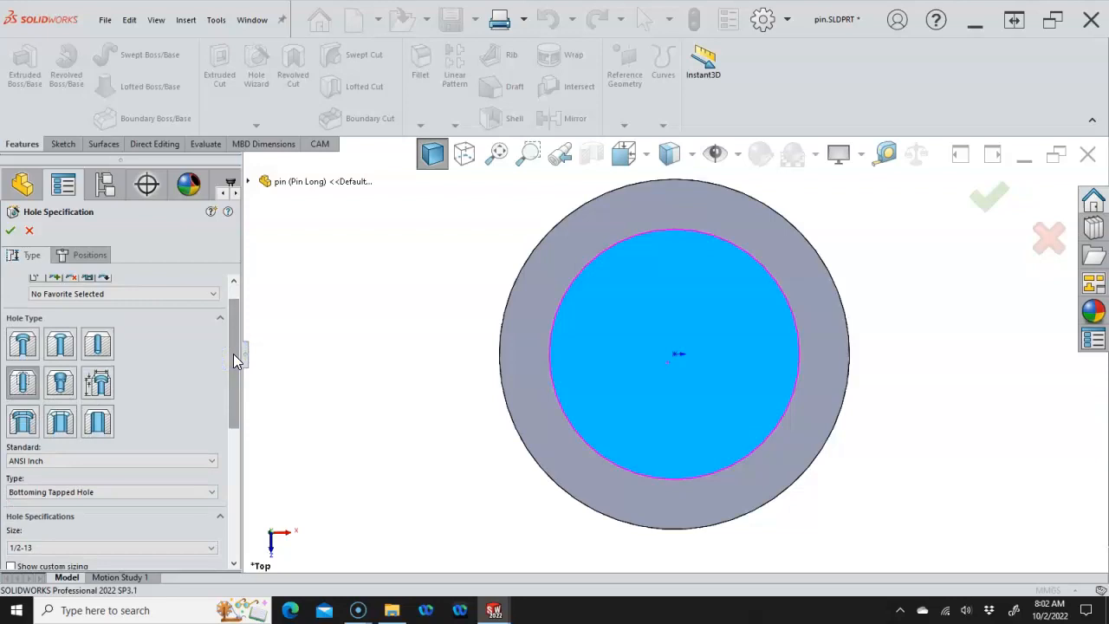
left_click(221, 364)
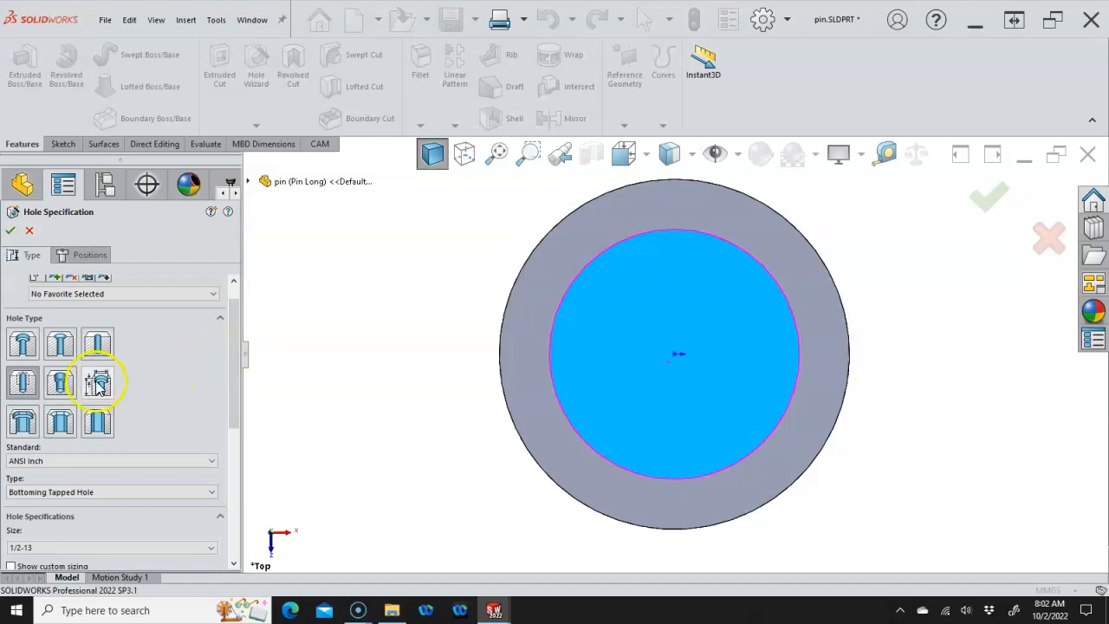
left_click(33, 382)
left_click_drag(241, 377, 236, 405)
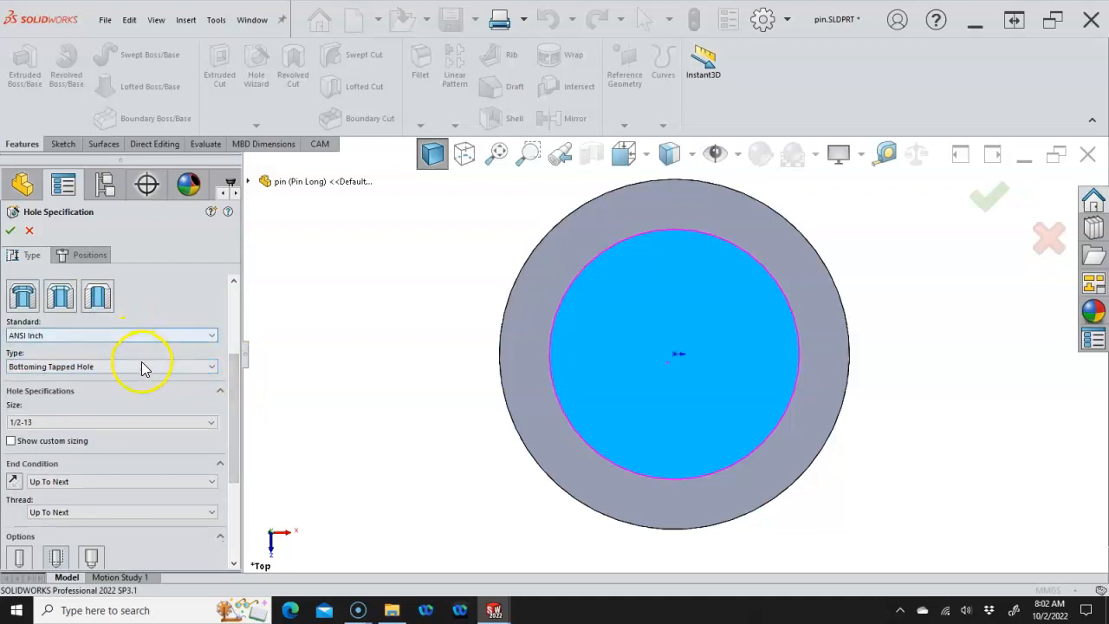
scroll(150, 366, "up", 3)
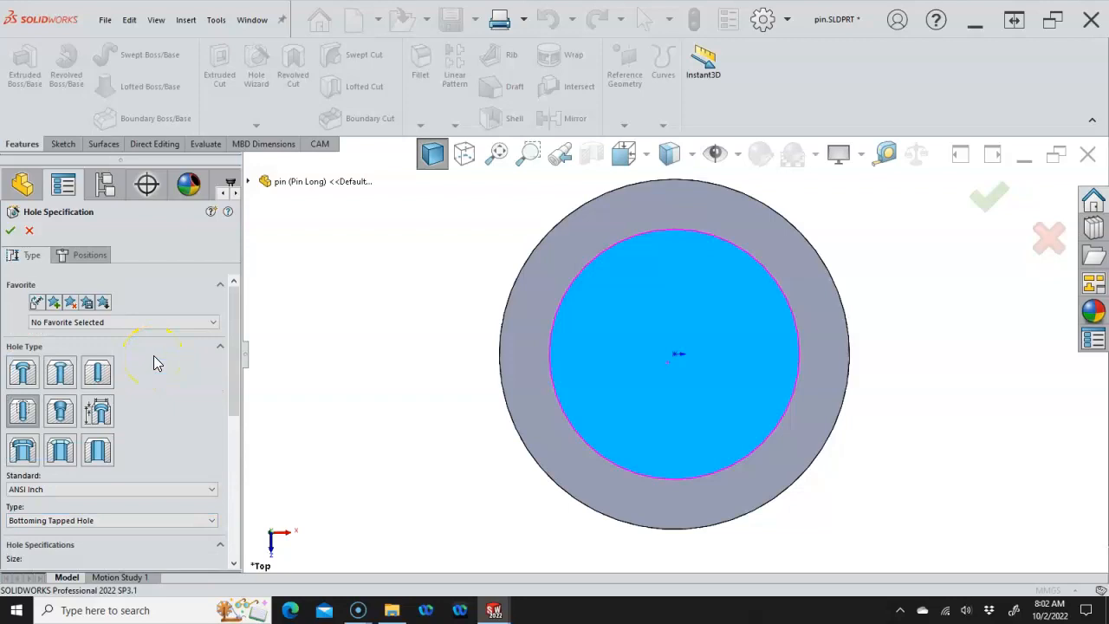
left_click(155, 368)
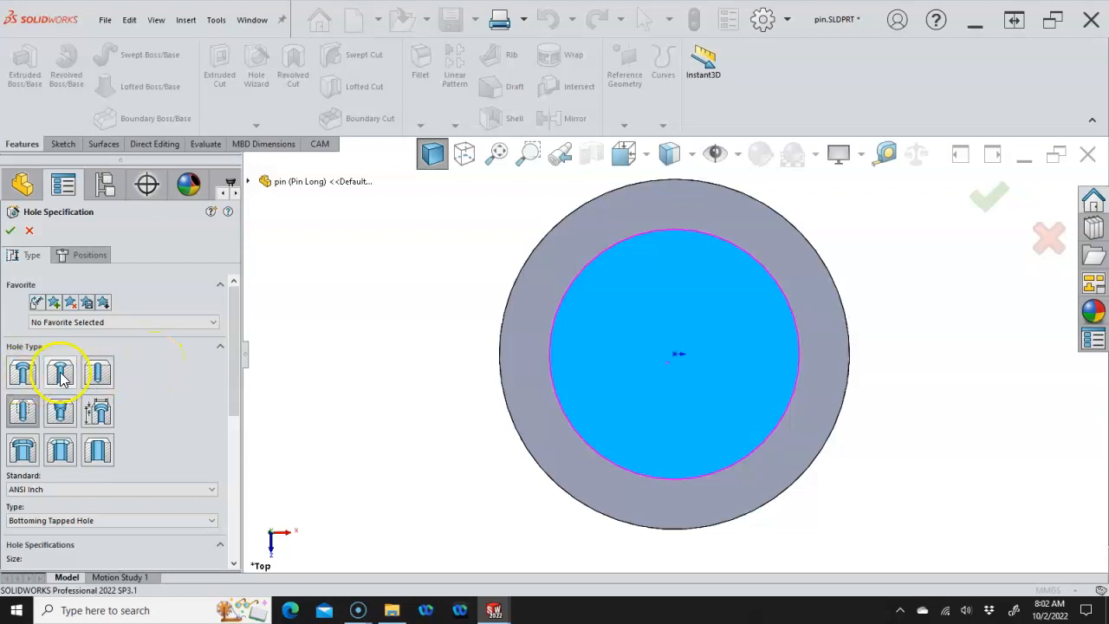
left_click(96, 374)
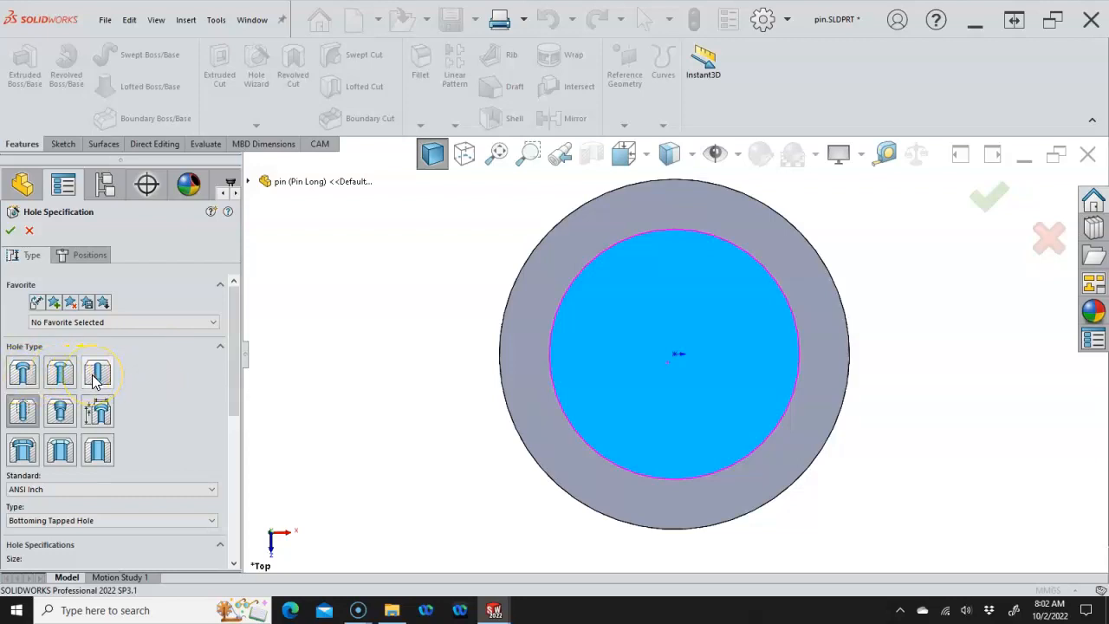
left_click(29, 413)
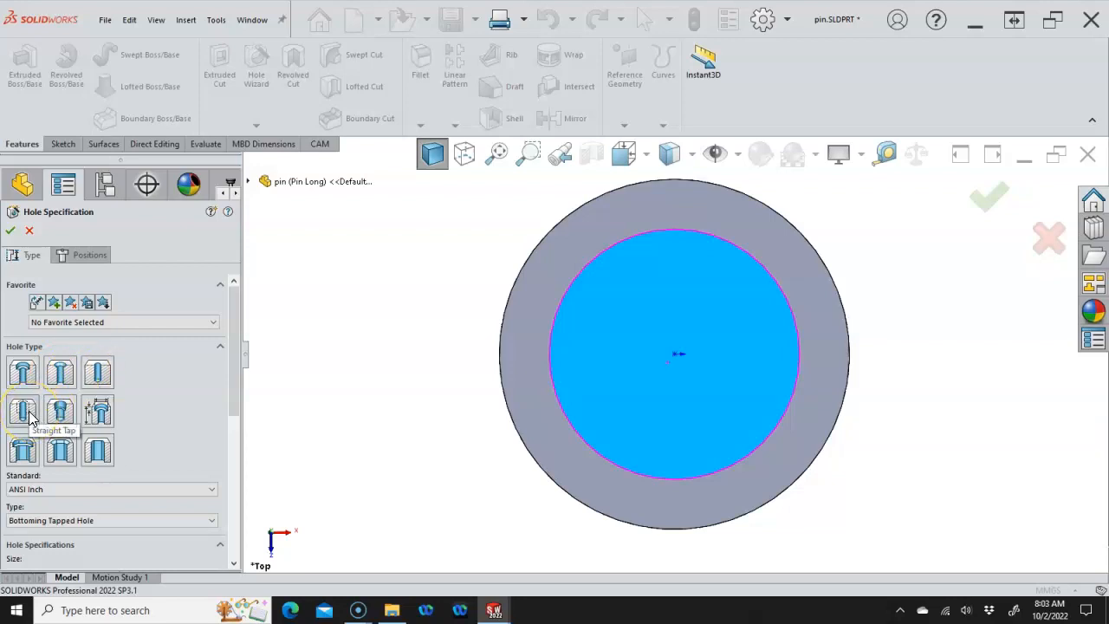
left_click(104, 414)
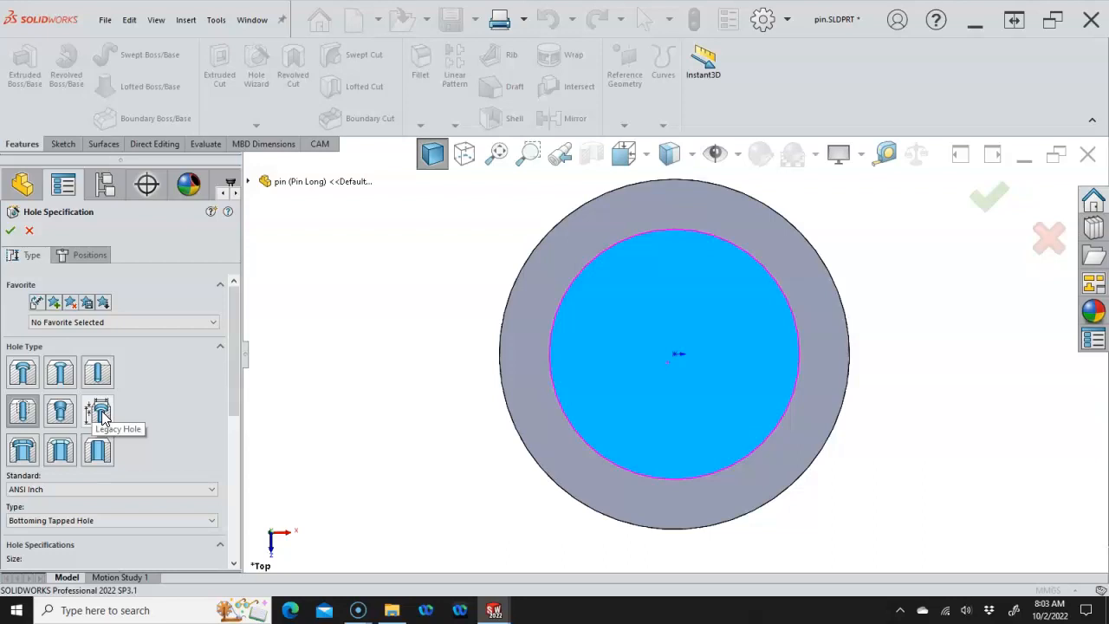
left_click(102, 419)
left_click(32, 459)
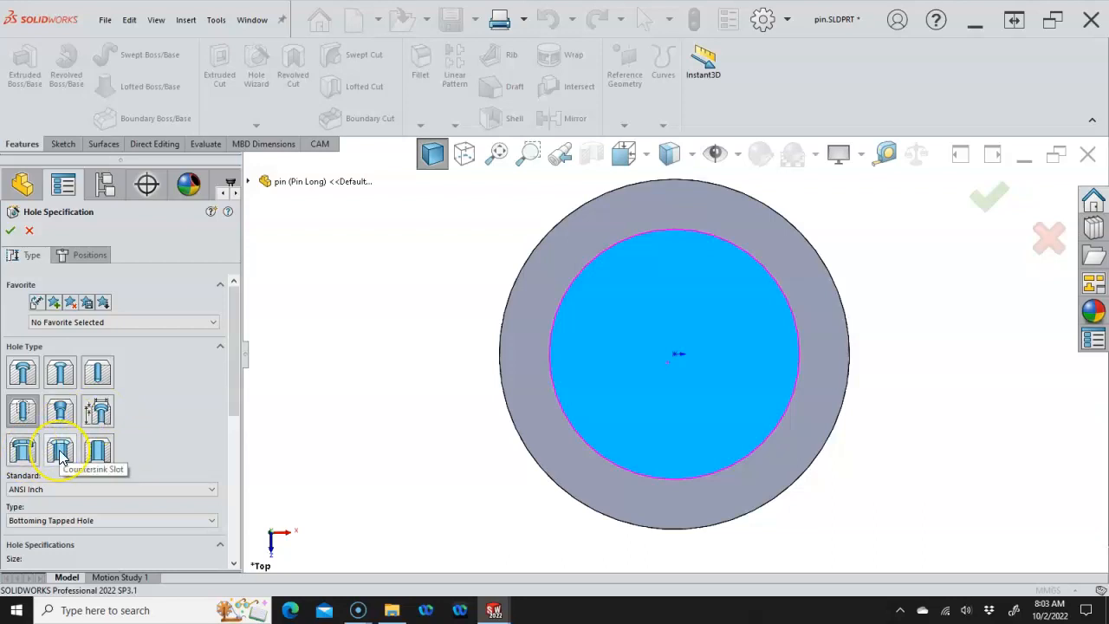
left_click(86, 450)
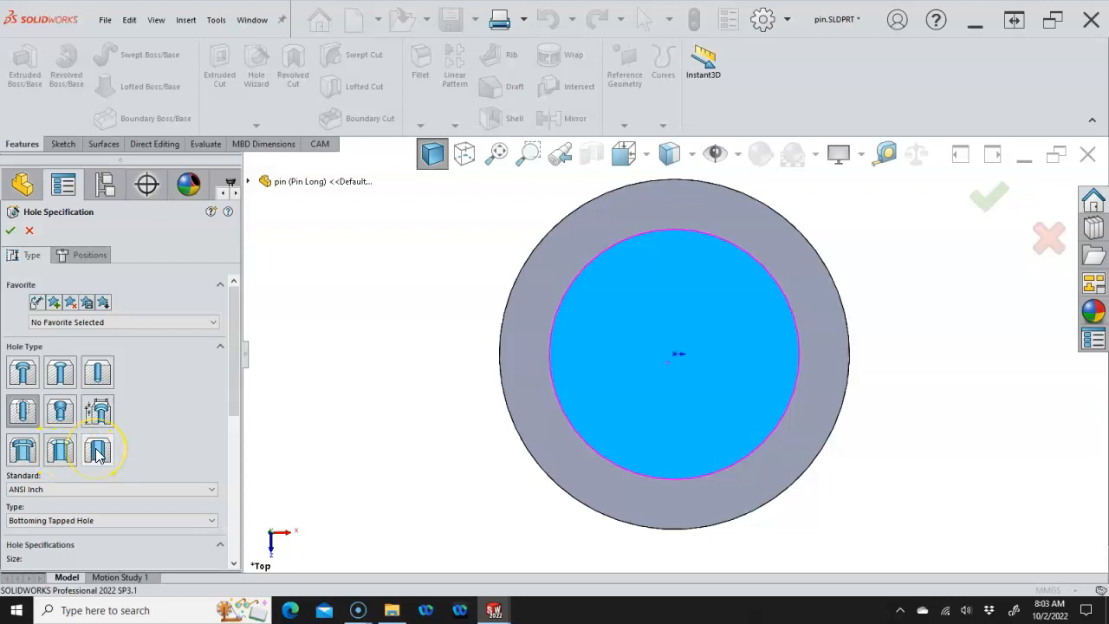
scroll(96, 451, "down", 3)
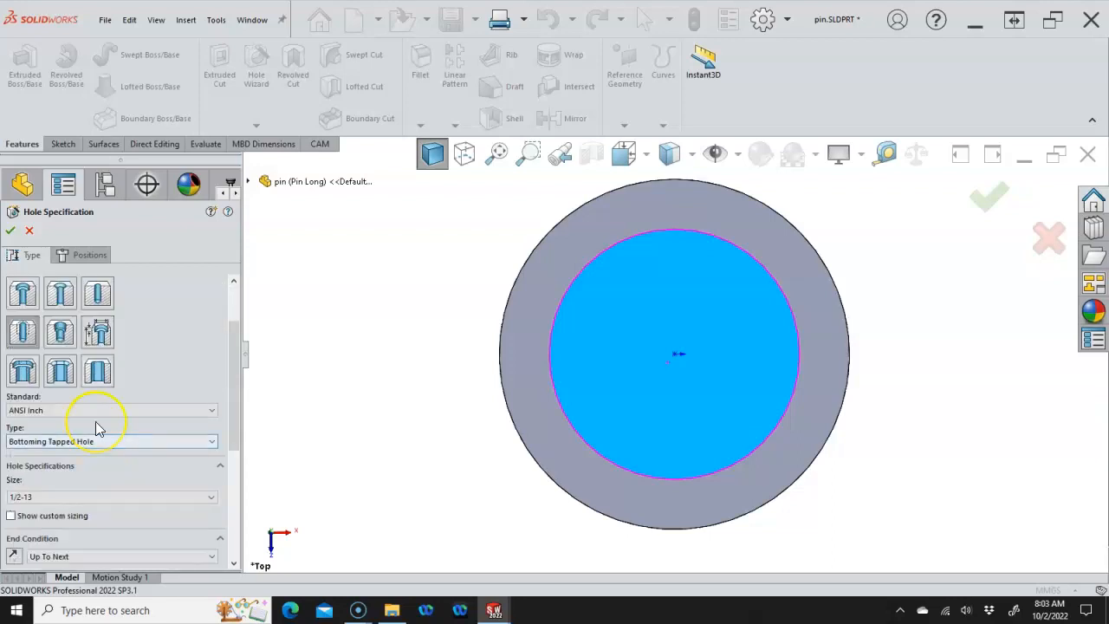
Set the bottoming tapped hole's size to 1/4-20 in the hole specification
scroll(95, 422, "down", 3)
left_click(96, 421)
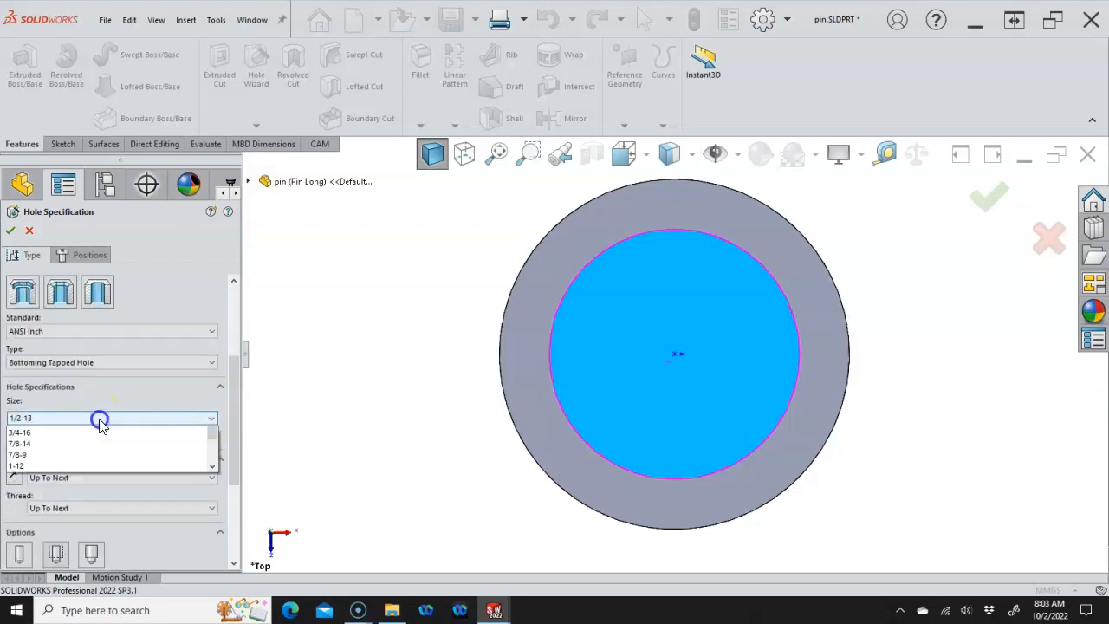
scroll(97, 456, "up", 2)
scroll(95, 456, "up", 2)
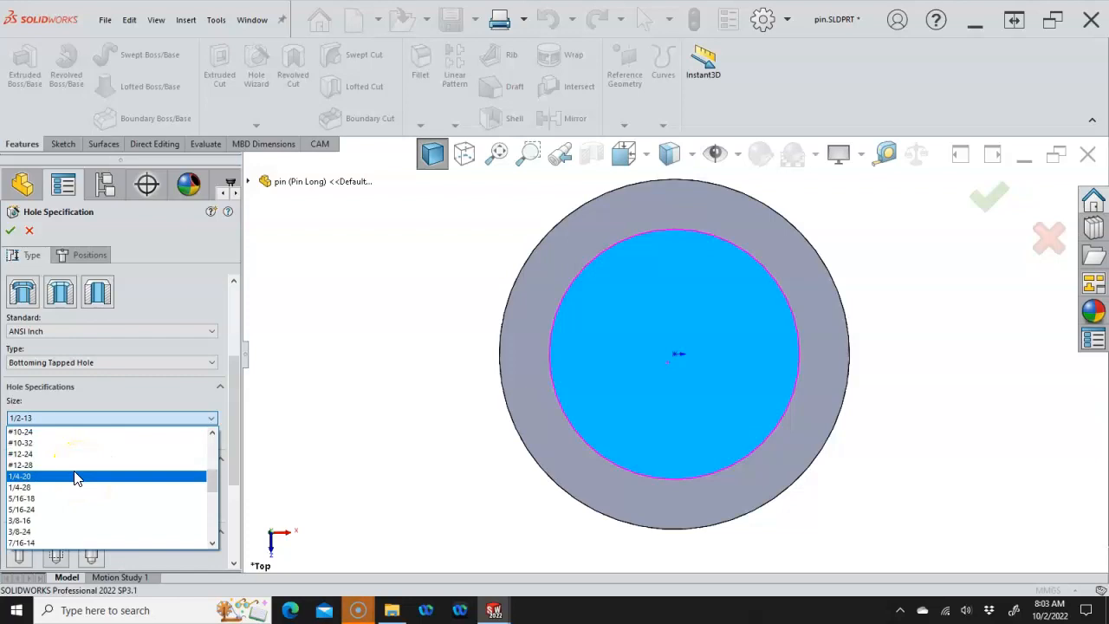
left_click(76, 478)
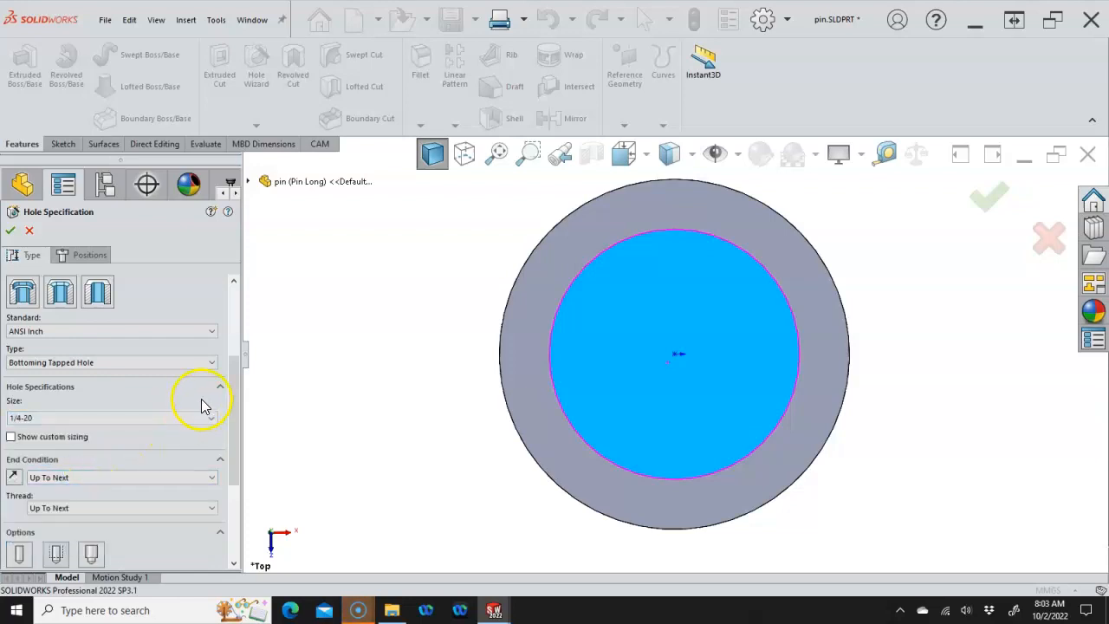
Include the thread class in the hole options, with class 2B and the thread callout kept on
left_click_drag(235, 396, 234, 448)
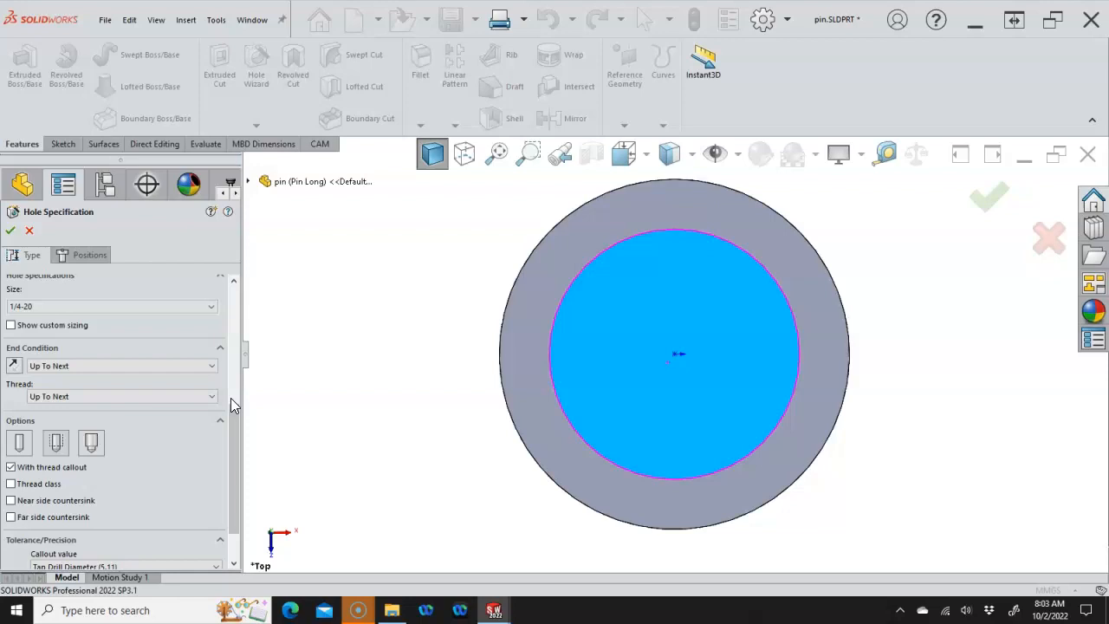
left_click(190, 377)
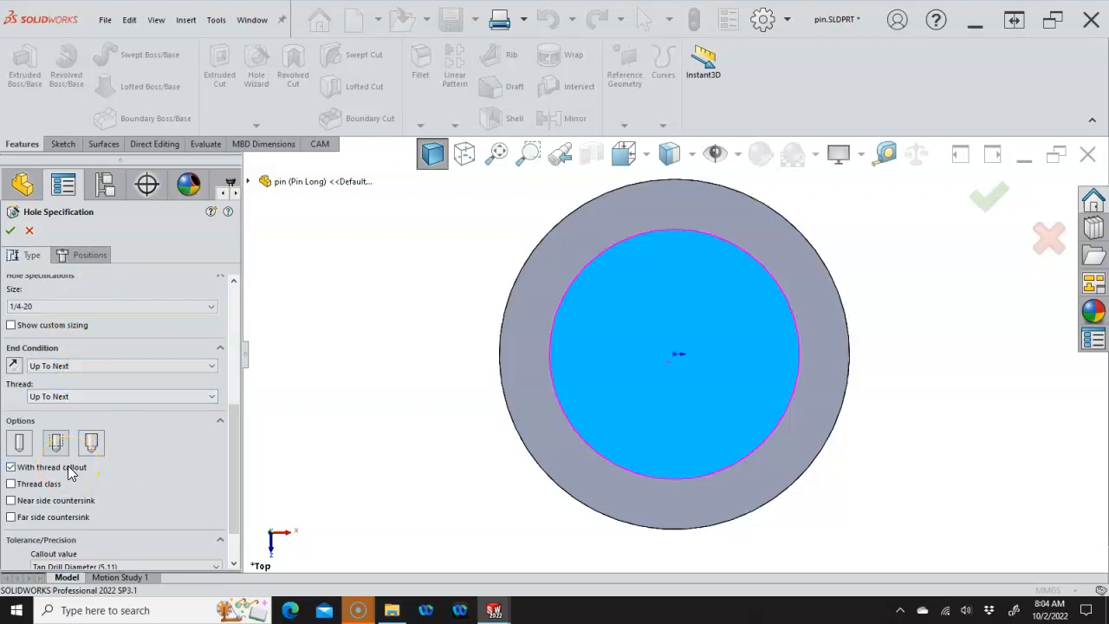
left_click(12, 486)
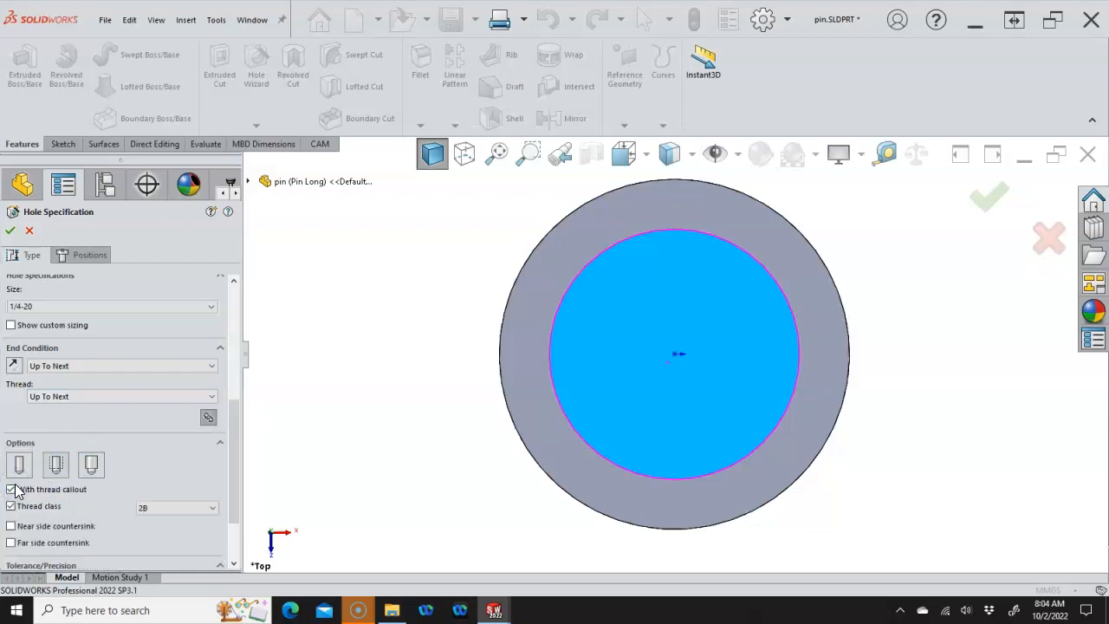
left_click(213, 508)
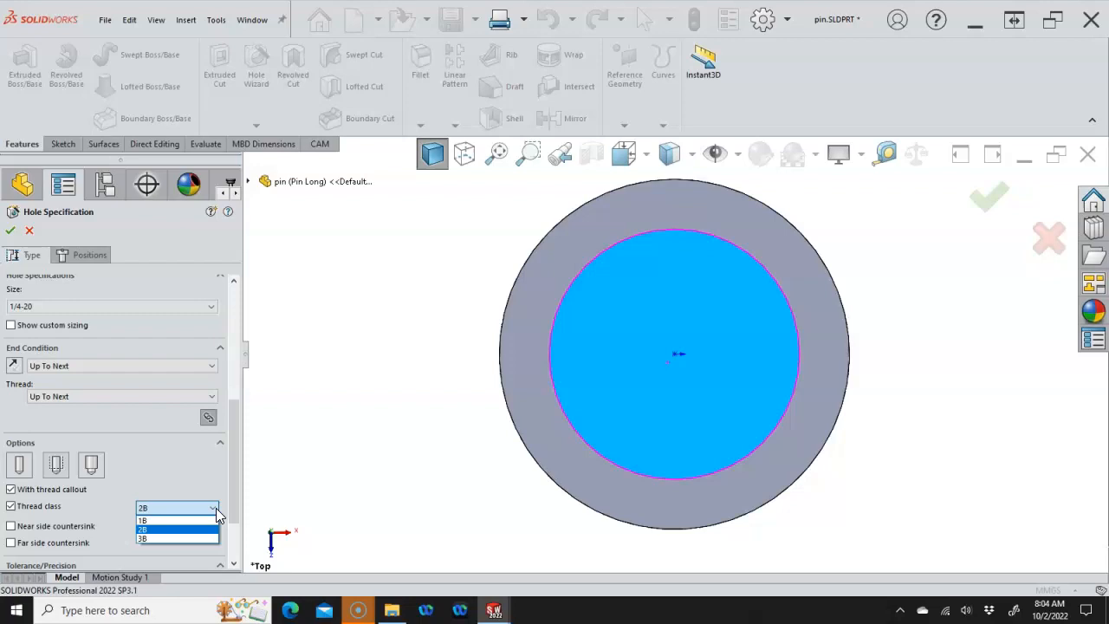
left_click(216, 507)
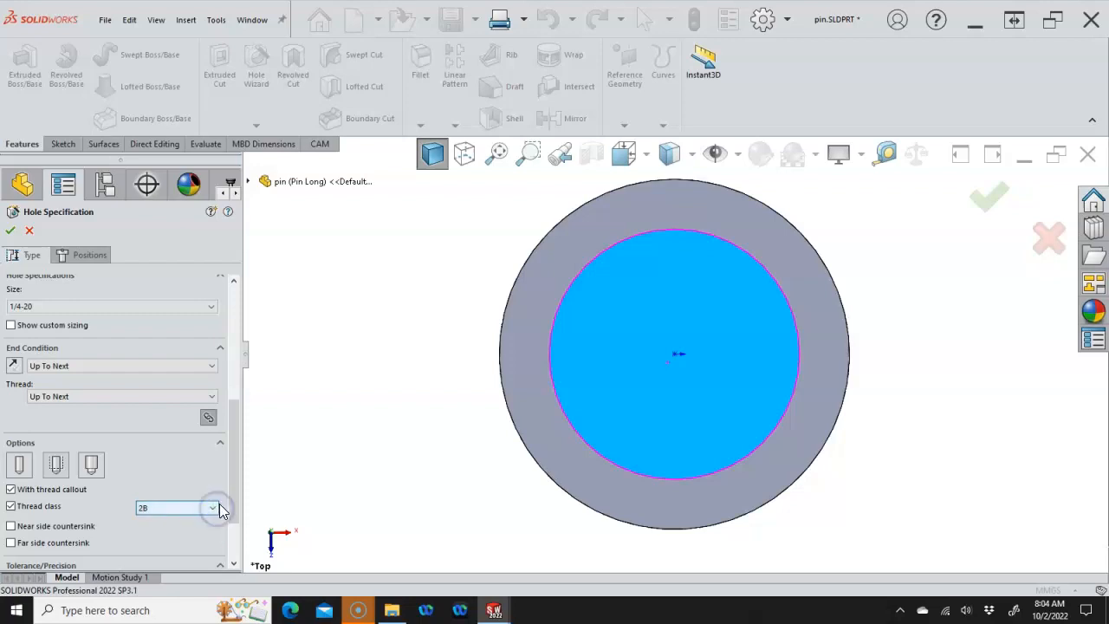
Place the tapped hole at the origin in the centre of the circular end face and finish the hole
left_click_drag(238, 459, 223, 338)
left_click(90, 255)
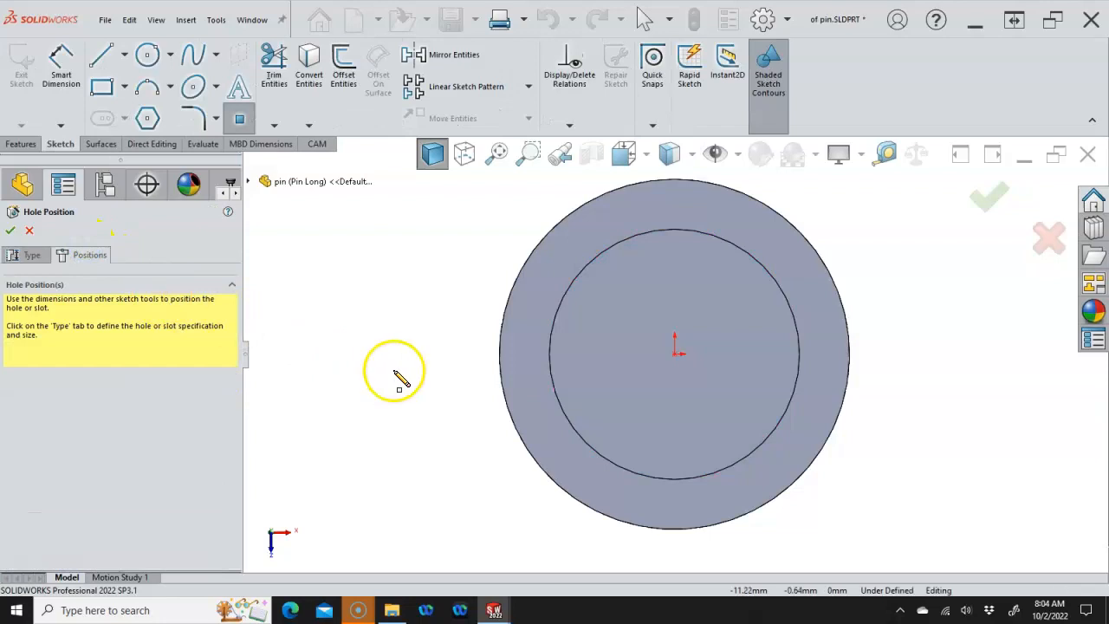
left_click(675, 353)
right_click(914, 291)
left_click(952, 293)
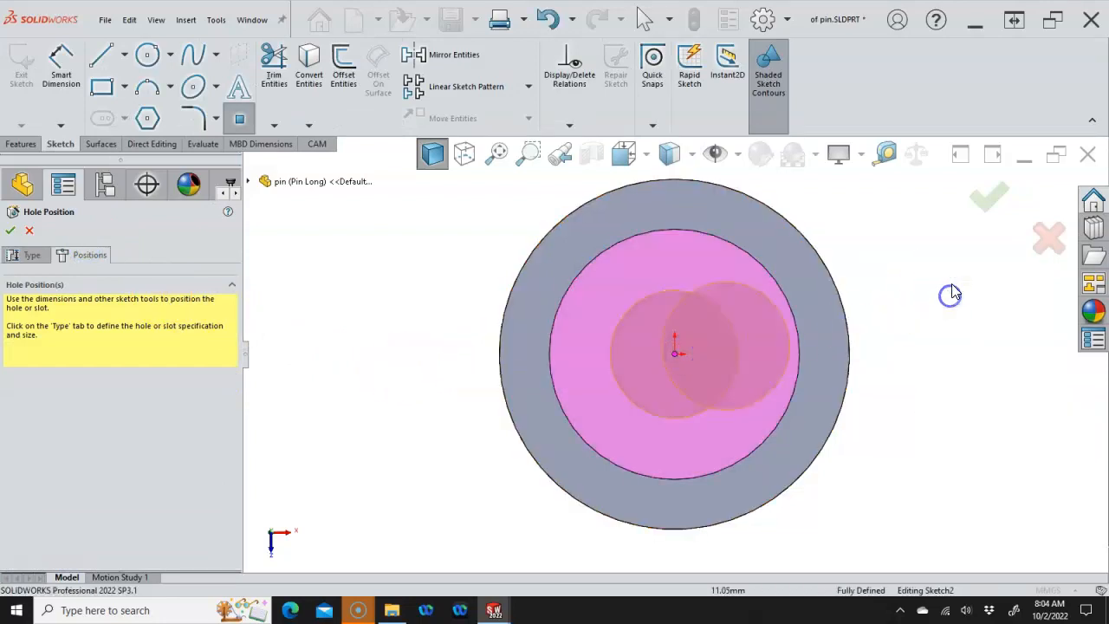
mouse_move(953, 292)
left_mouse_down()
mouse_move(926, 274)
mouse_move(844, 284)
mouse_move(914, 288)
left_mouse_up()
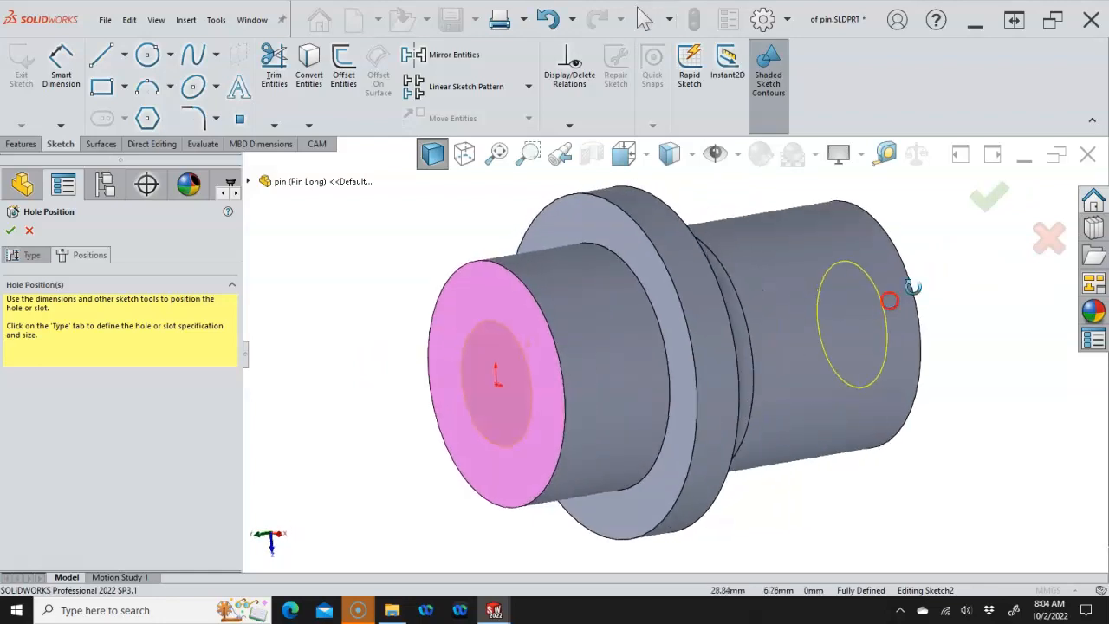
left_click(984, 206)
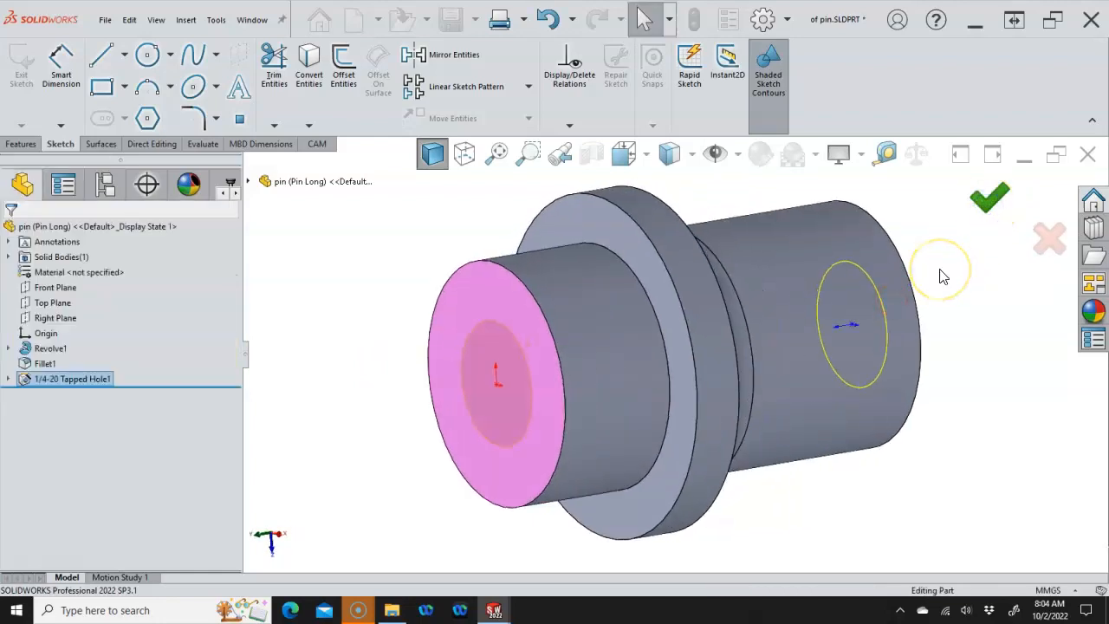
scroll(937, 266, "up", 3)
middle_click_drag(945, 264, 963, 285)
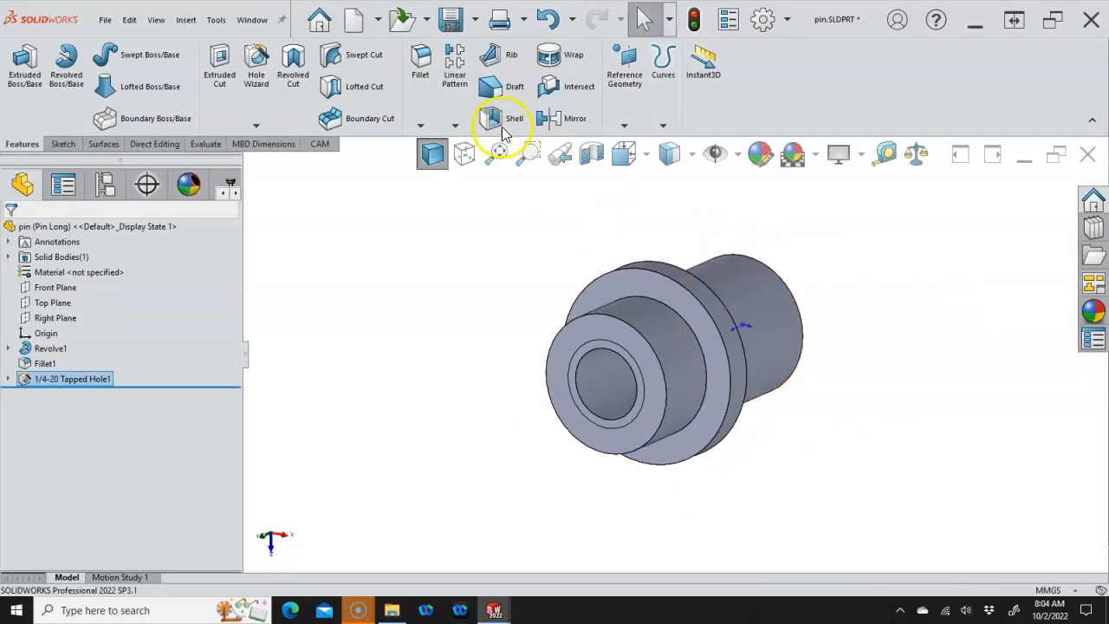
Switch the pin part to its Pin Short configuration
left_click(104, 184)
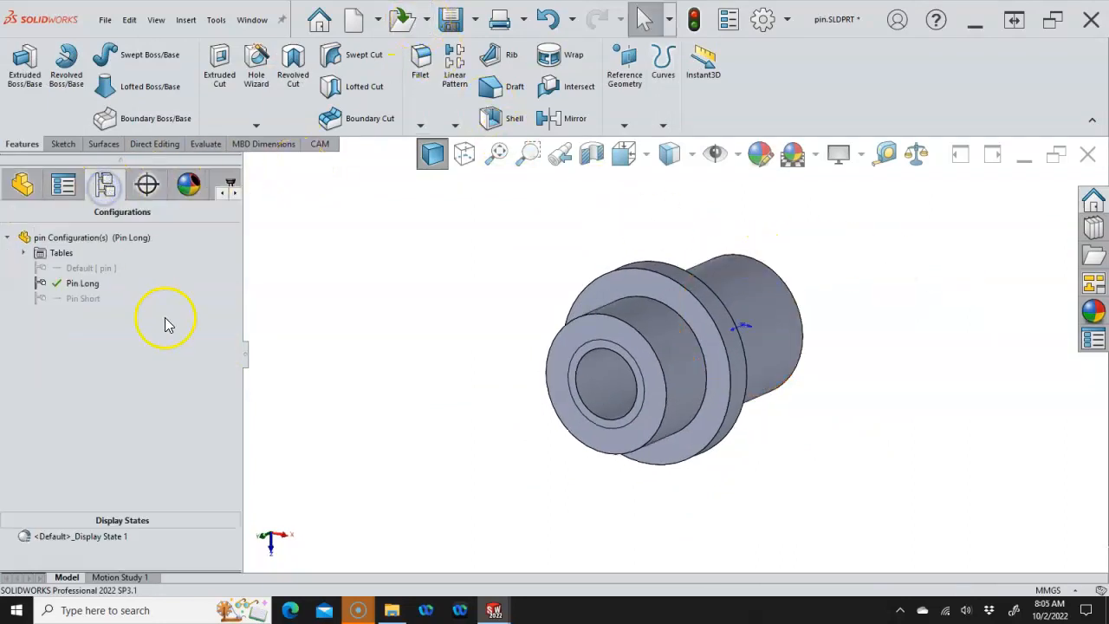
double_click(90, 302)
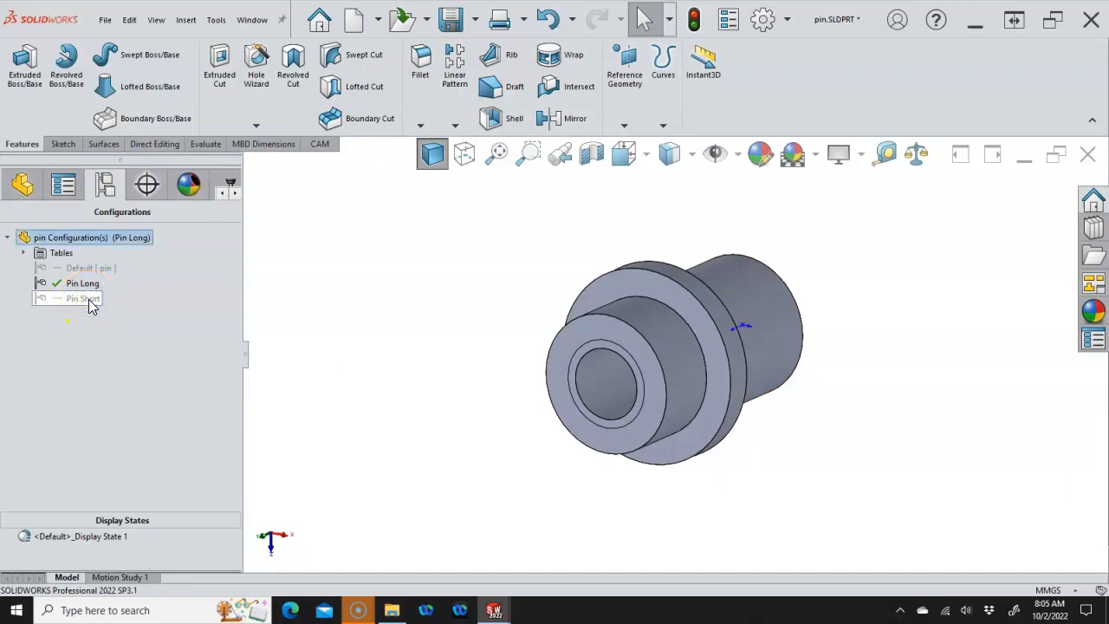
left_click(166, 326)
double_click(89, 301)
right_click(70, 304)
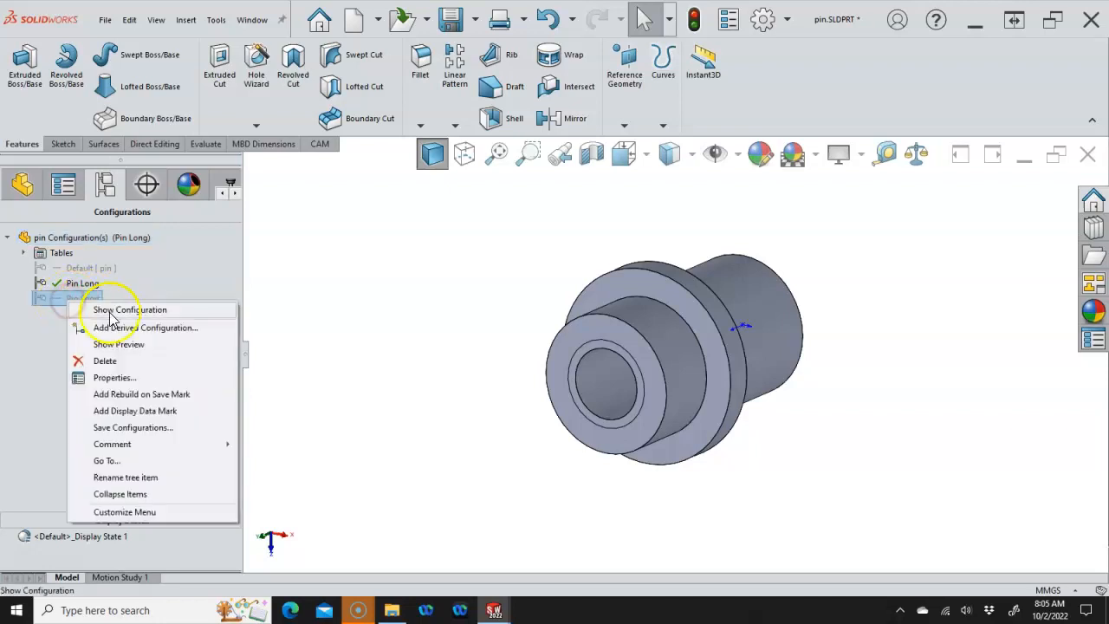
left_click(118, 312)
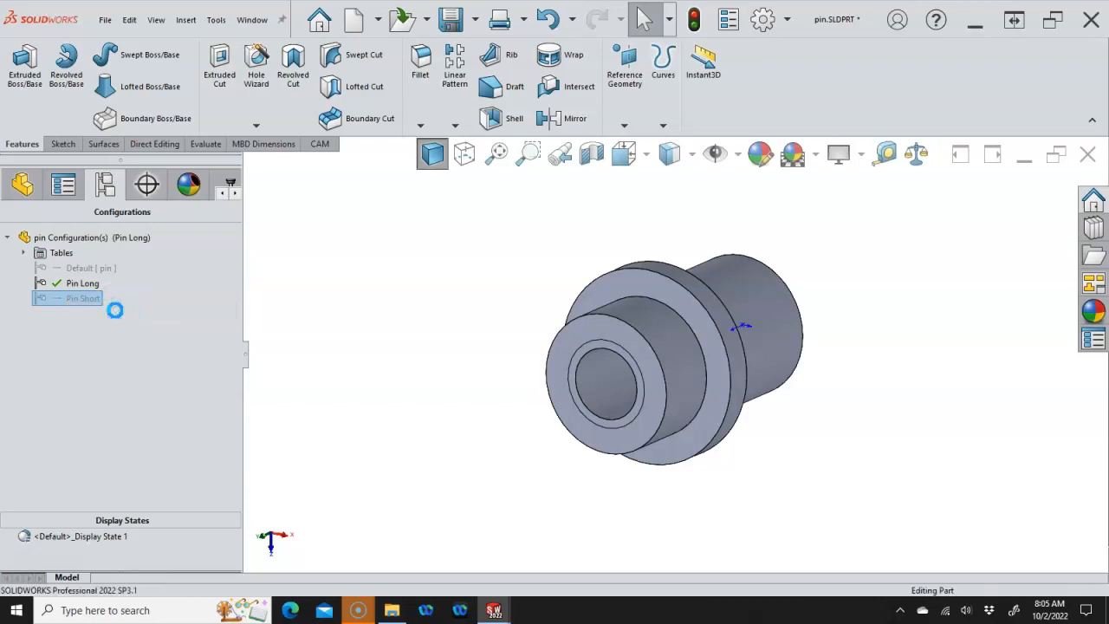
Unsuppress the 1/4-20 tapped hole in the Pin Short configuration, and save and close the pin part
left_click(21, 184)
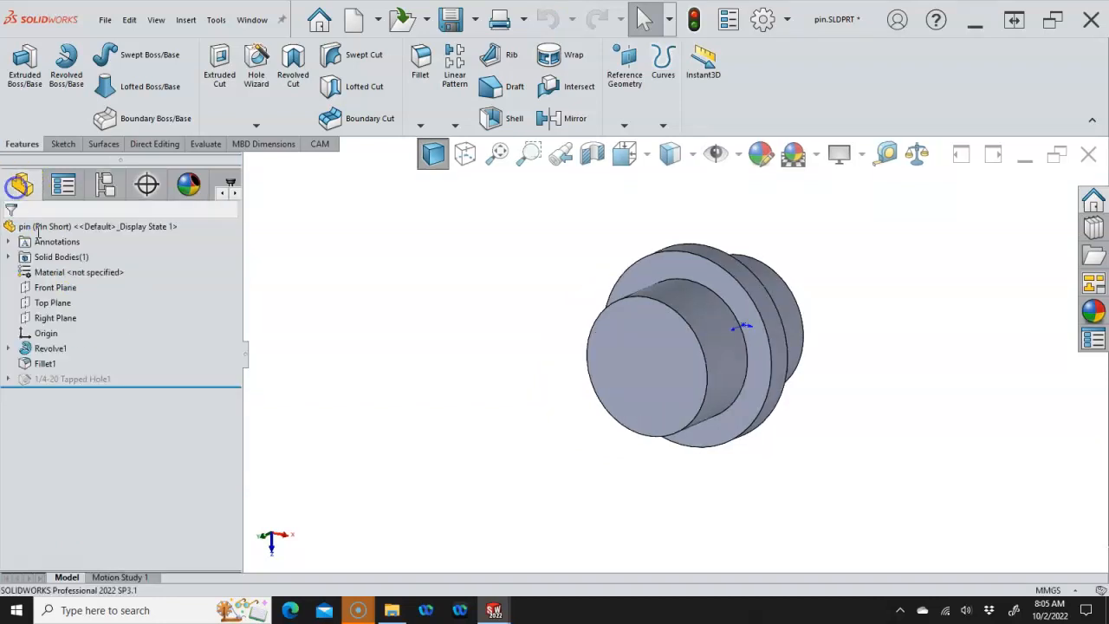
right_click(54, 381)
left_click(90, 292)
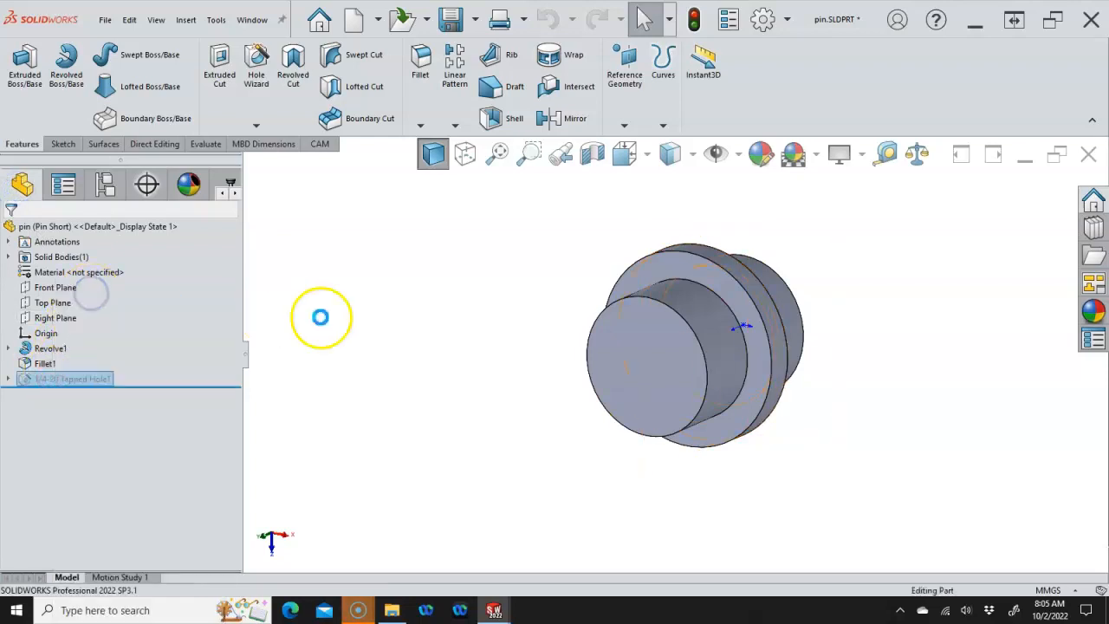
left_click(451, 19)
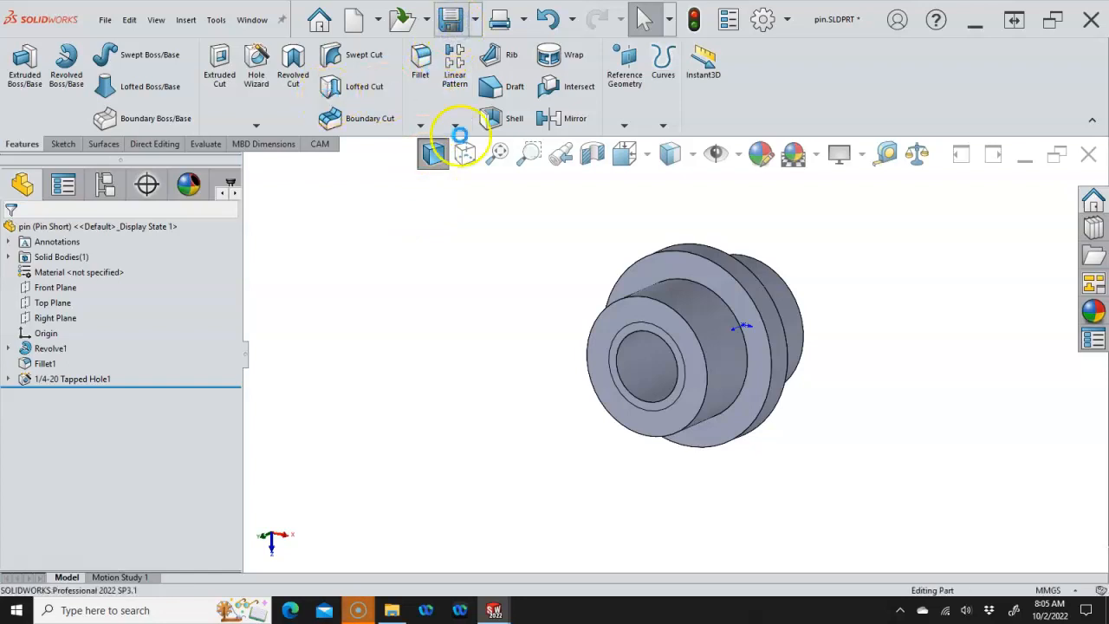
left_click(1086, 159)
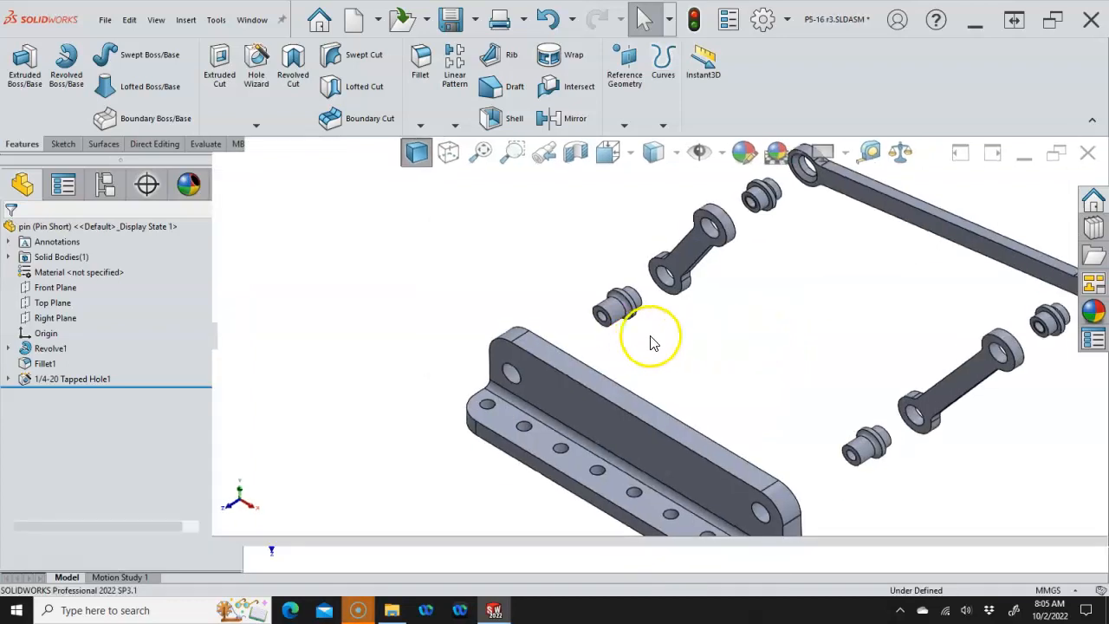
Examine the tapped holes in the long and short pins around the crank, follower and coupler links of the exploded assembly
scroll(632, 308, "down", 5)
left_click(612, 298)
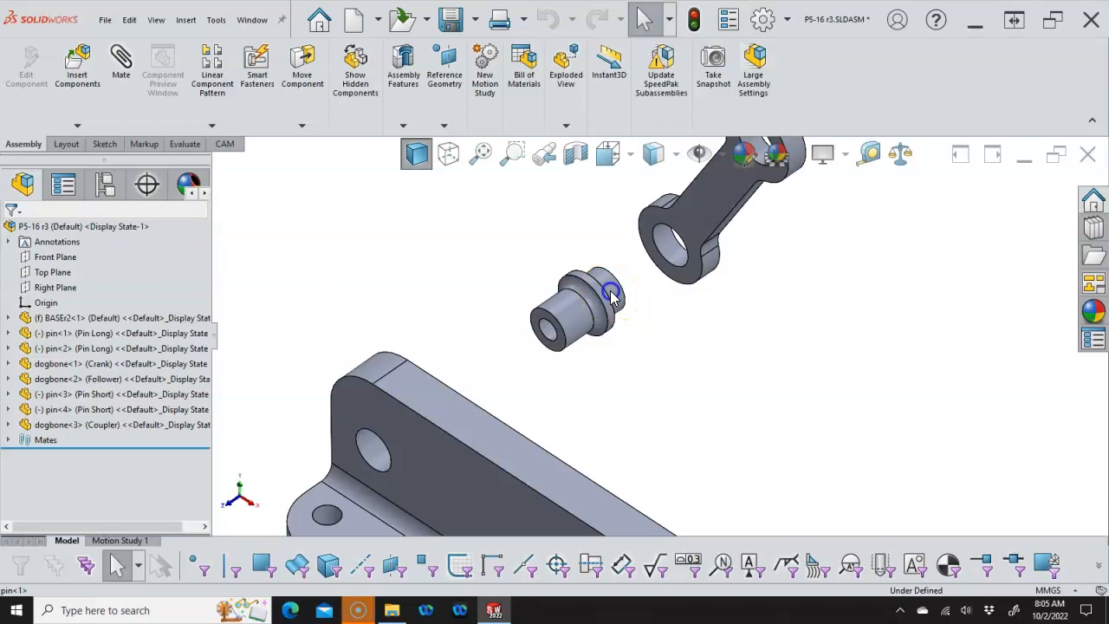
left_click(441, 263)
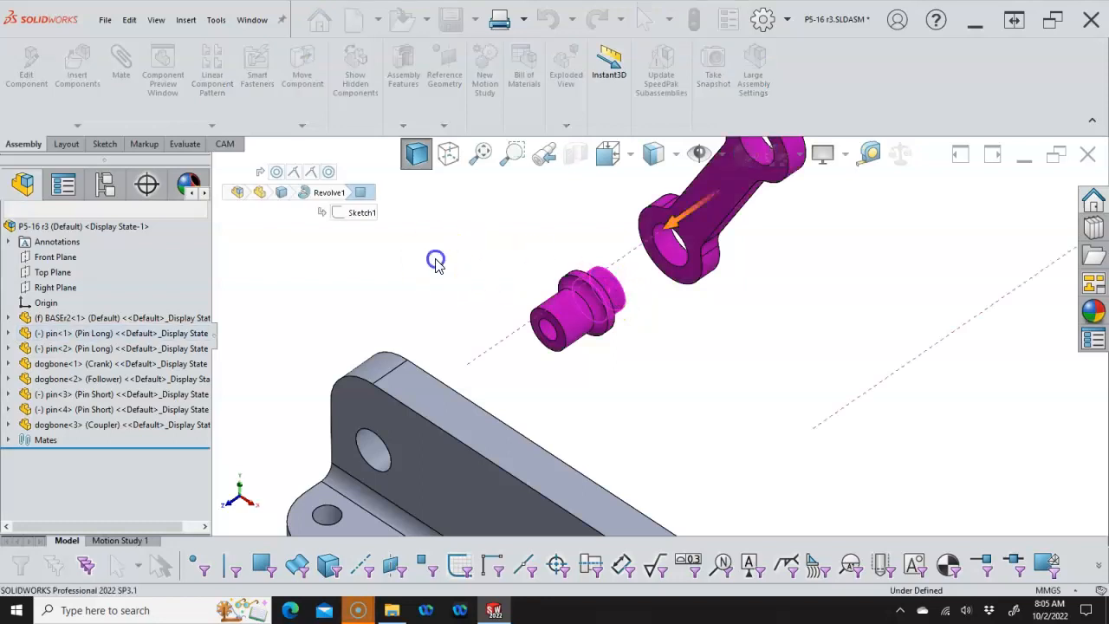
scroll(520, 322, "up", 3)
scroll(664, 374, "down", 3)
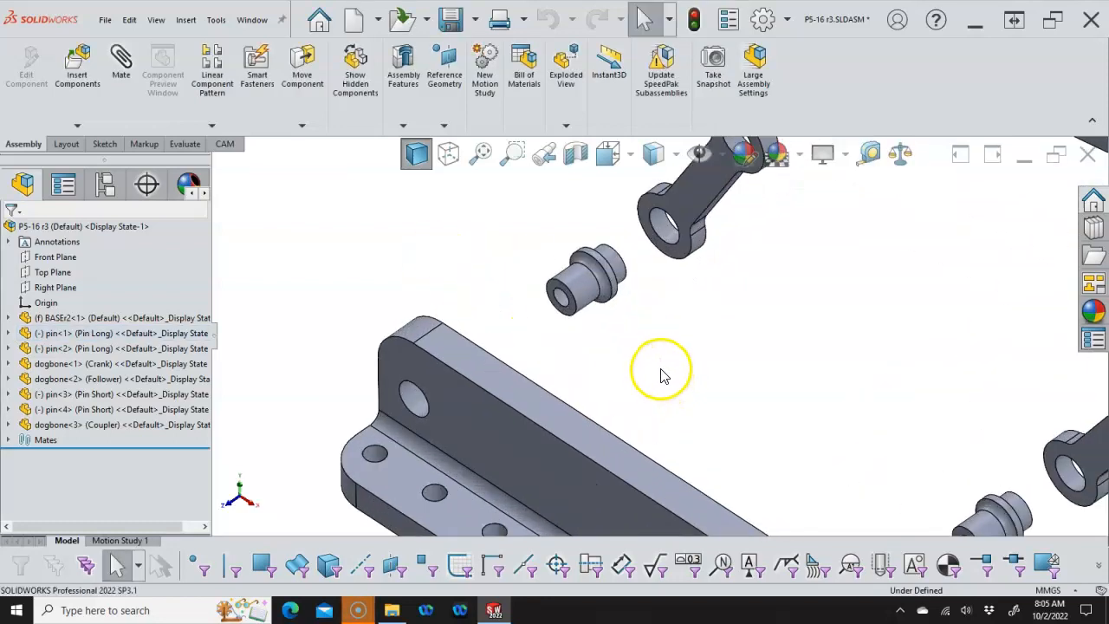
scroll(681, 325, "up", 3)
scroll(676, 307, "down", 2)
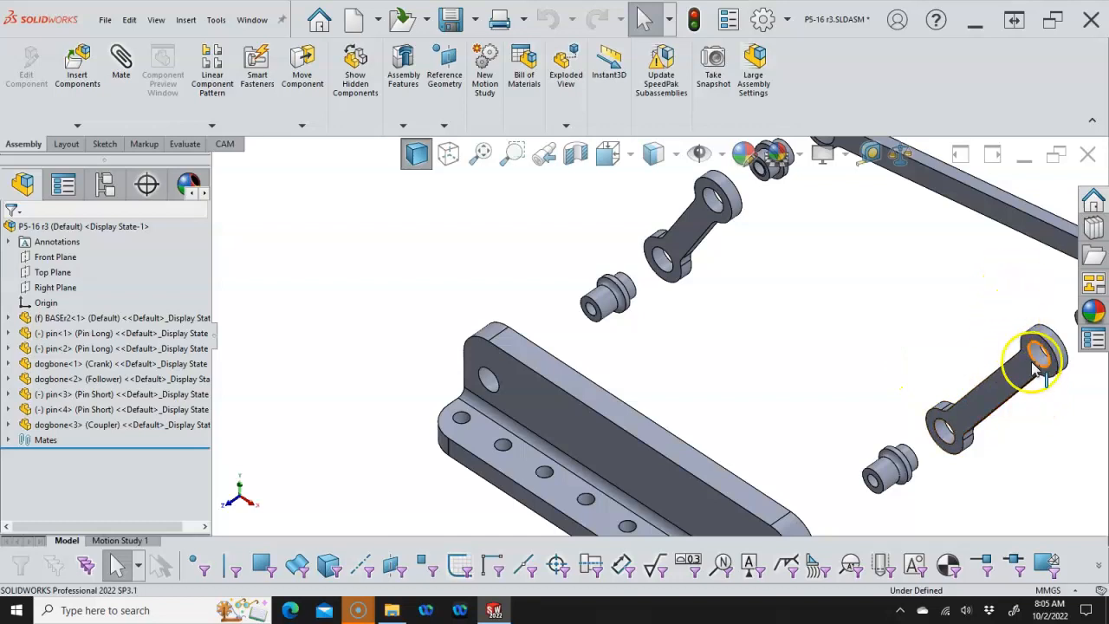
scroll(863, 369, "up", 2)
scroll(829, 317, "down", 1)
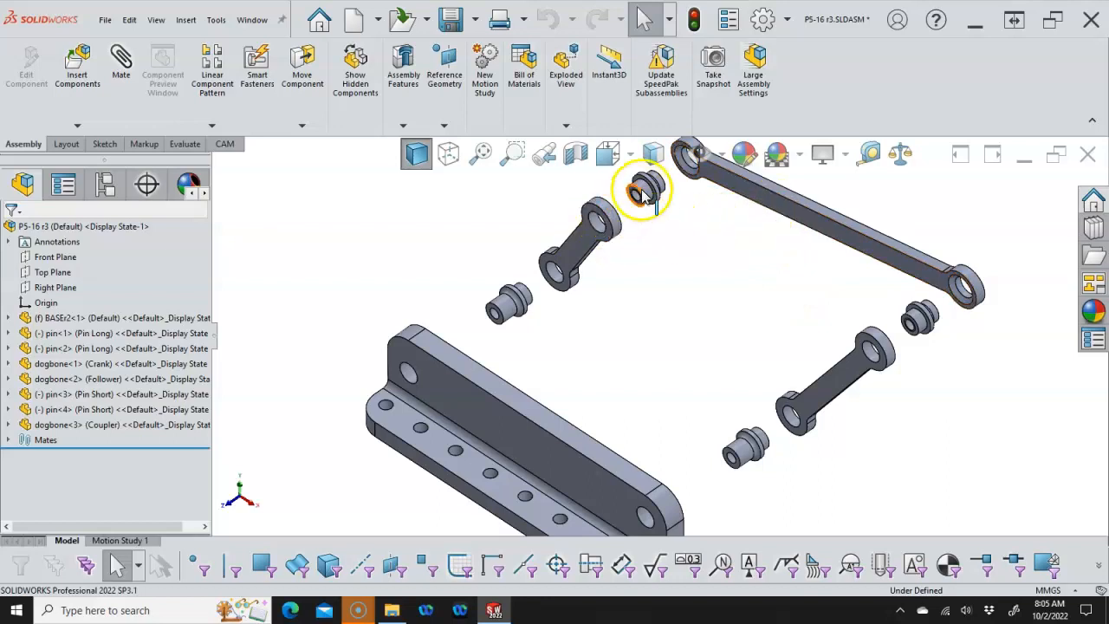
scroll(641, 195, "down", 2)
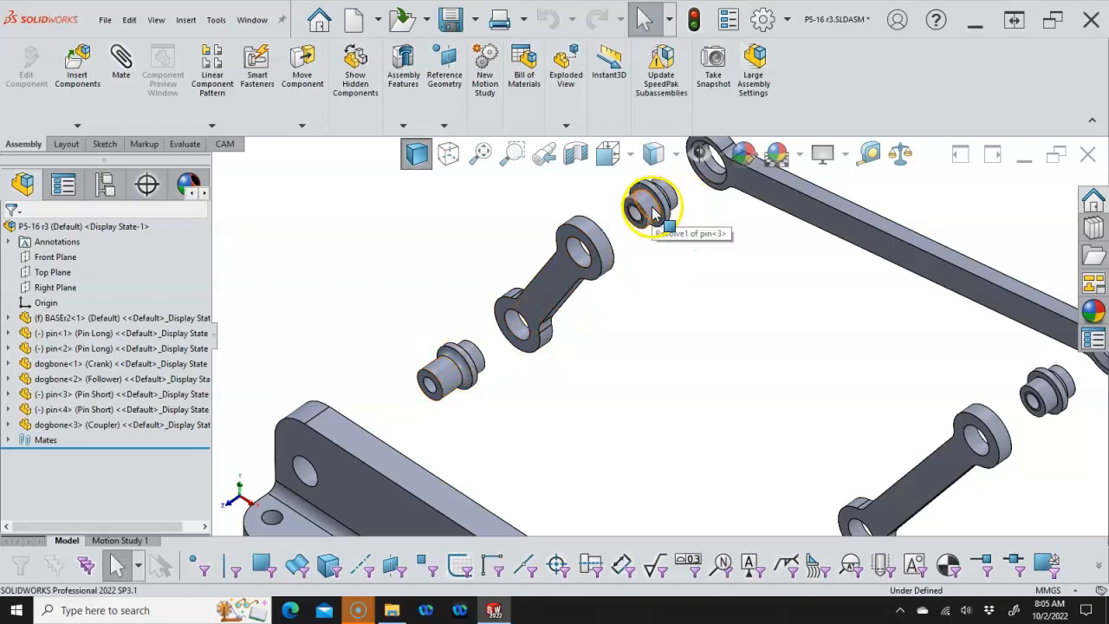
Reopen the long pin between the base and the crank link as its own part document
left_click(450, 370)
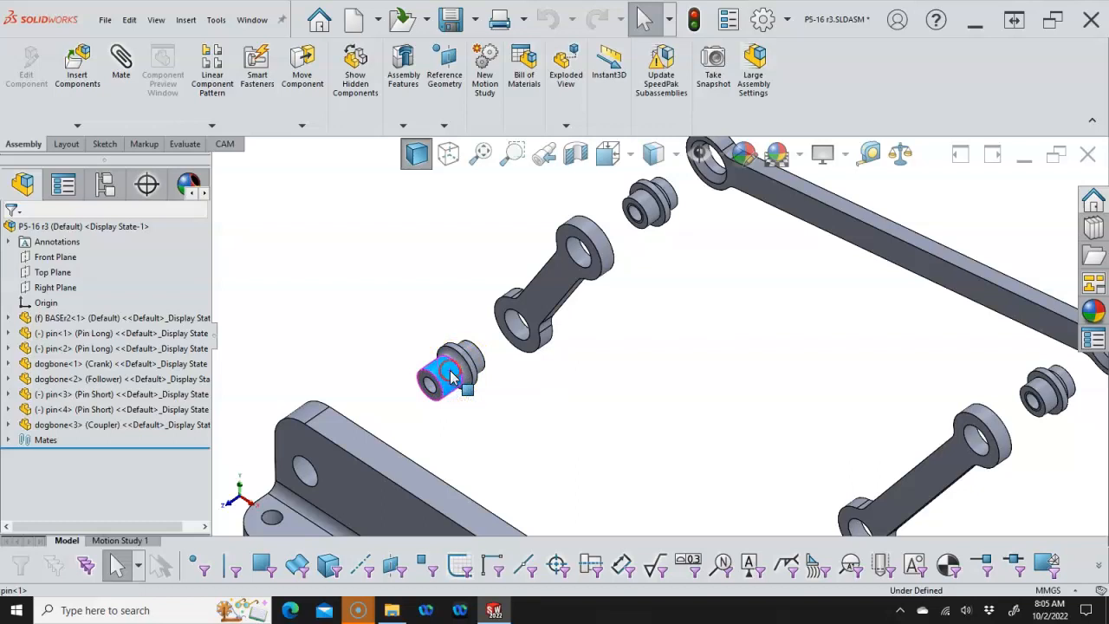
right_click(450, 370)
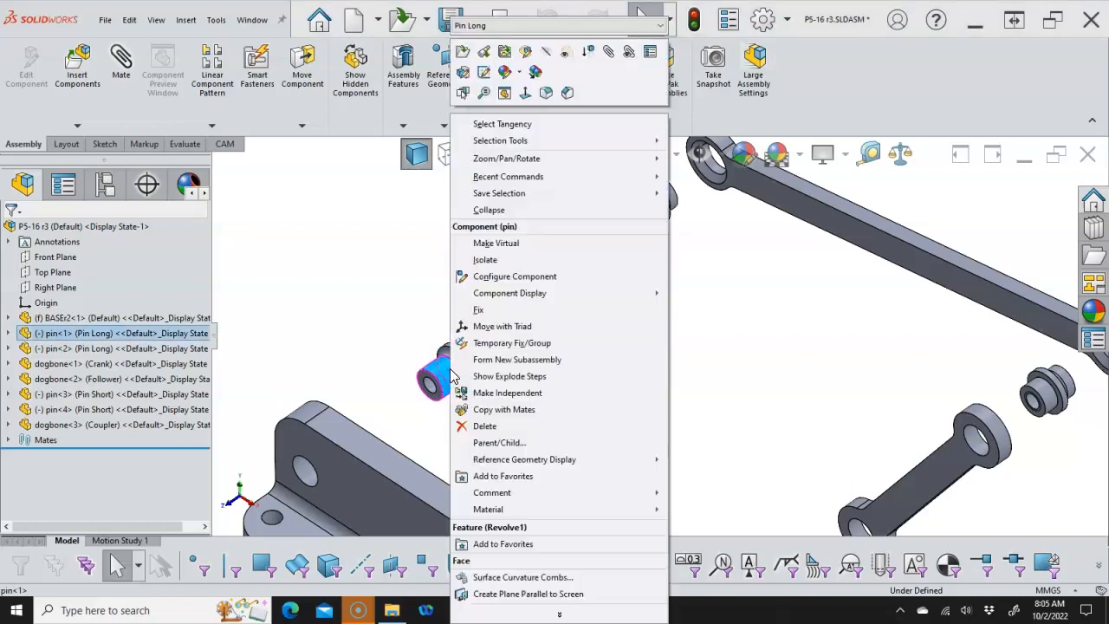
left_click(461, 57)
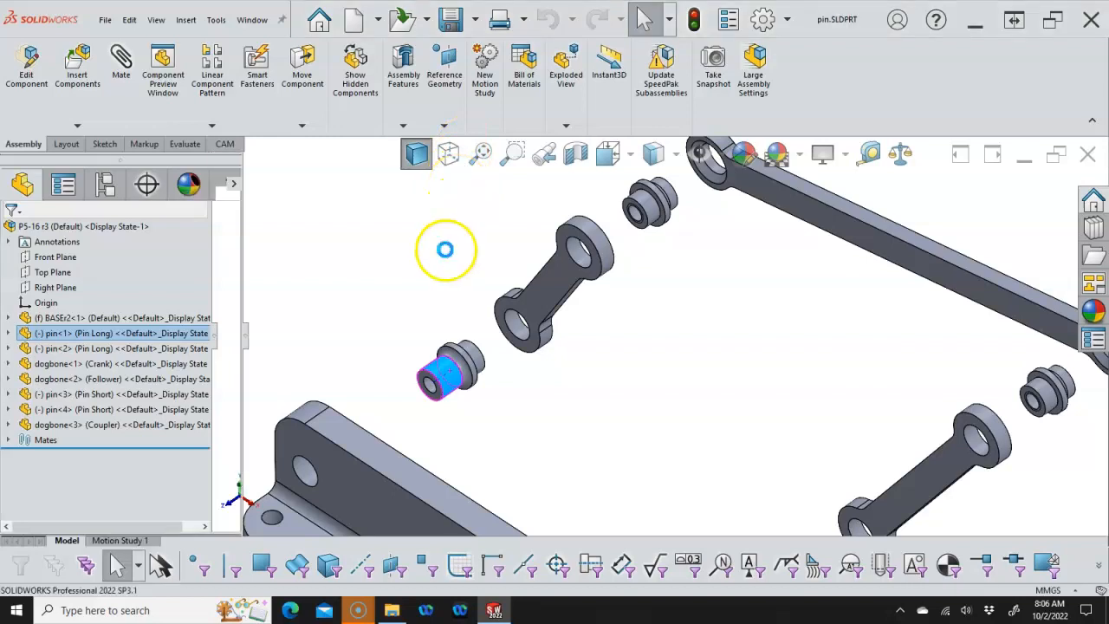
Inspect the pin from both ends and select the cylindrical face of its shorter shank, on the side without the collar fillet
middle_click_drag(485, 303, 421, 324)
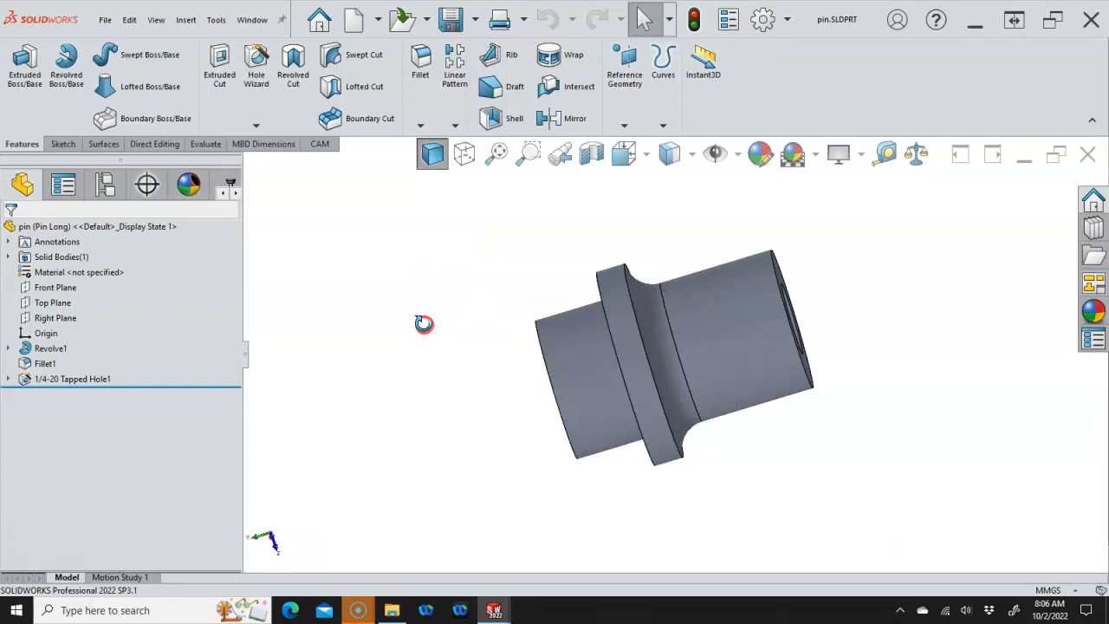
middle_click_drag(517, 296, 596, 323)
key("Escape")
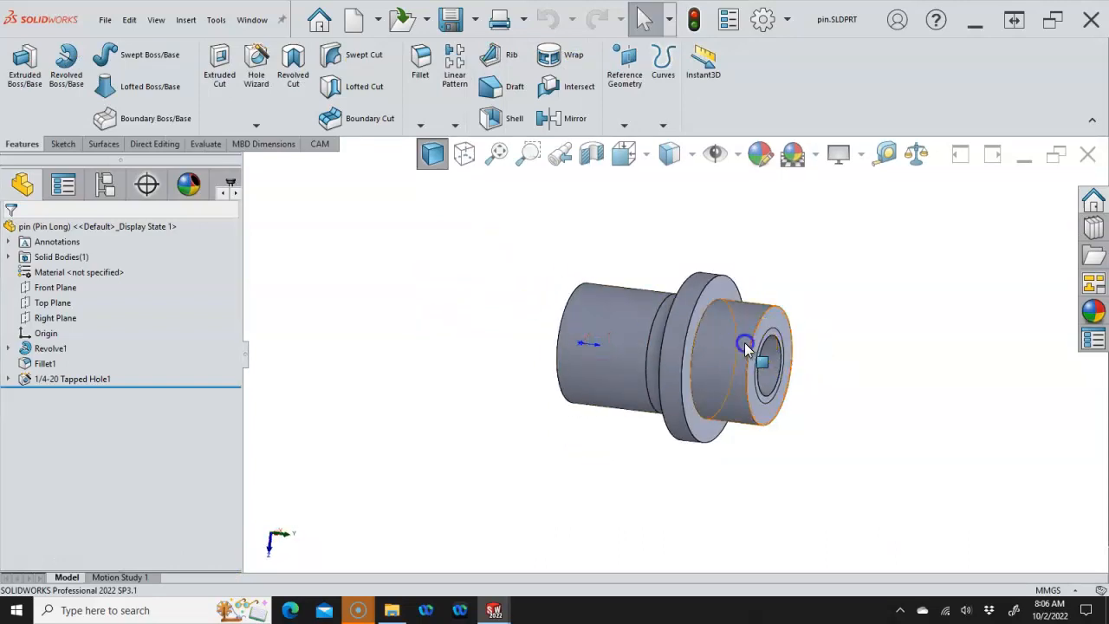
left_click(747, 347)
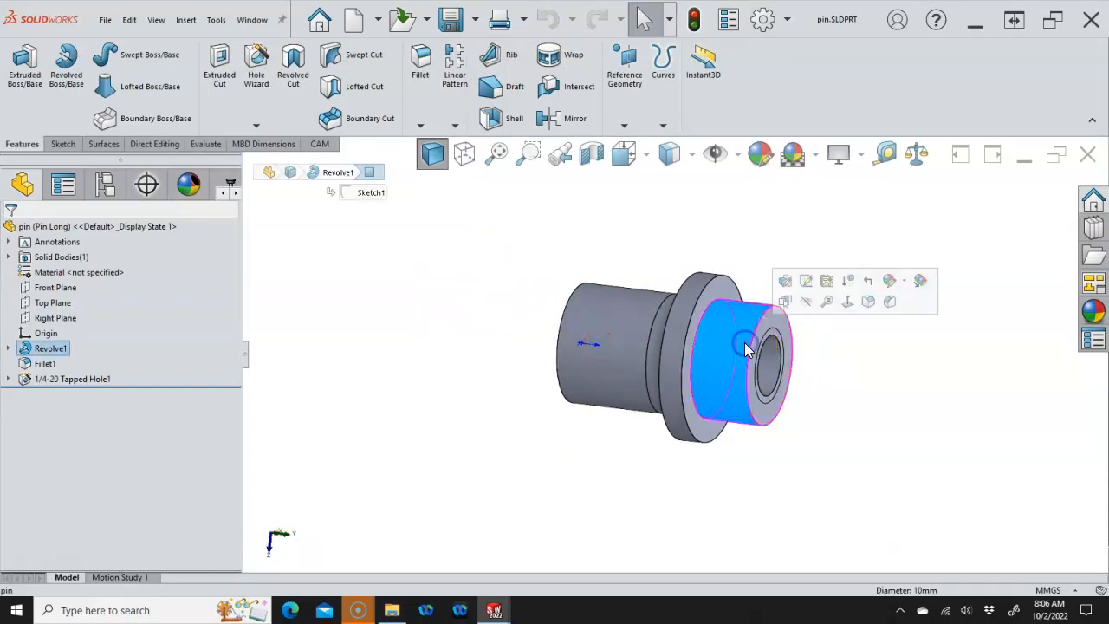
left_click(762, 286)
middle_click_drag(762, 286, 758, 328)
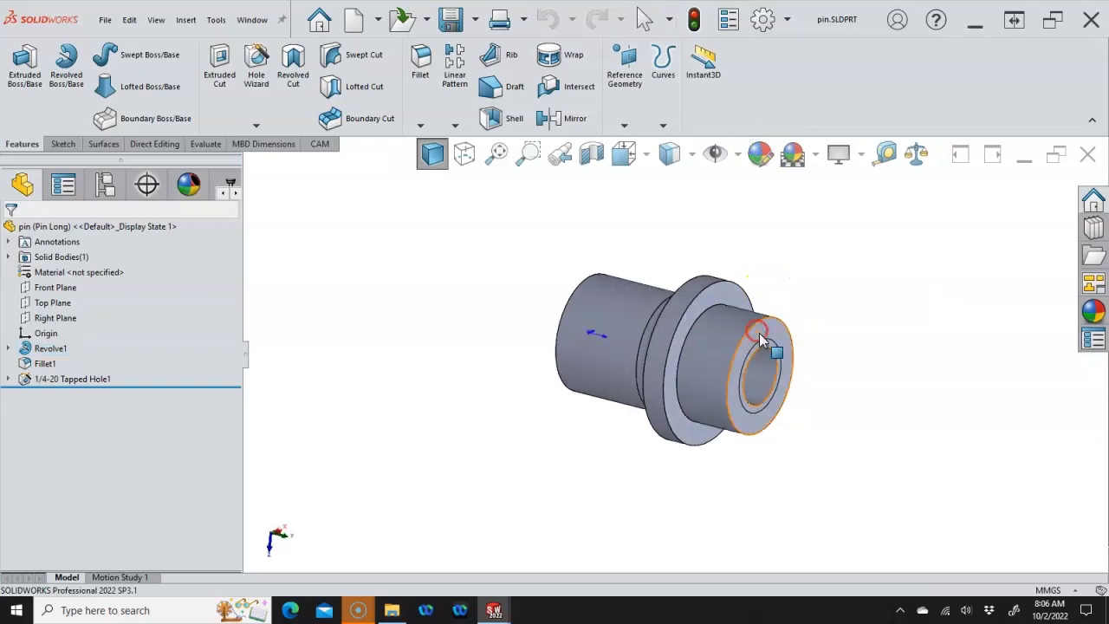
left_click(730, 336)
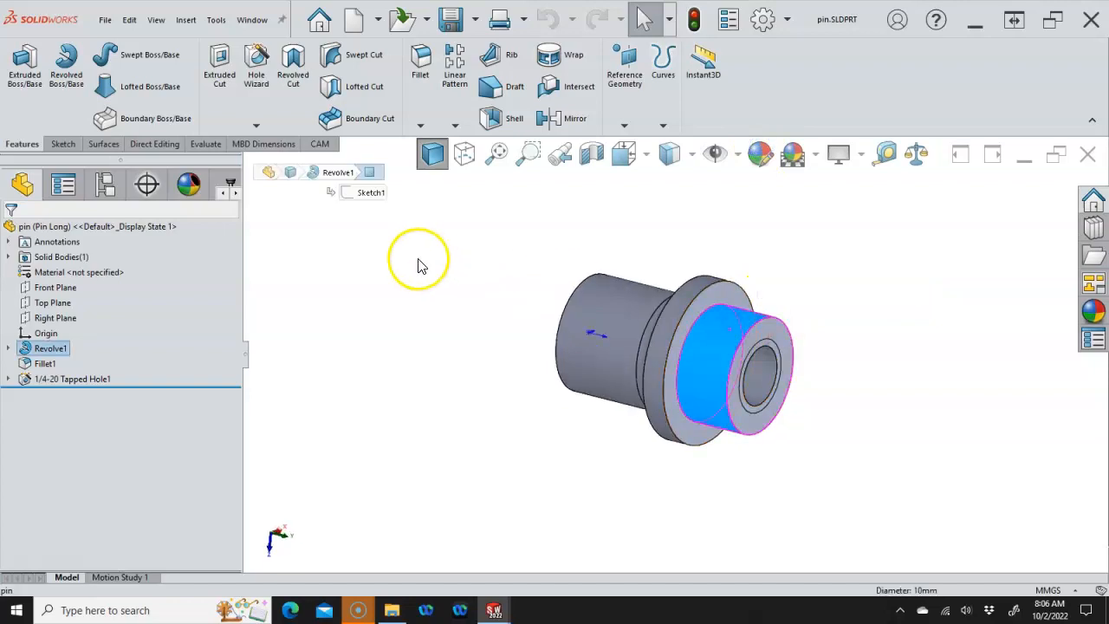
Start a Move Face offset on the selected shorter-shank face and set the offset distance to 0.25 mm
left_click(169, 144)
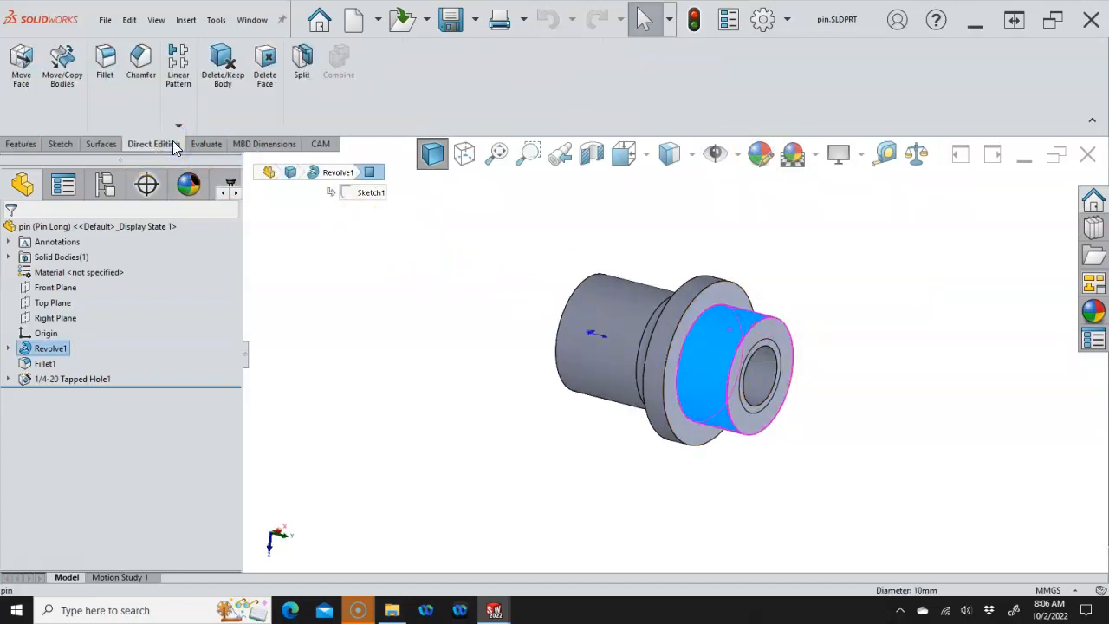
left_click(21, 69)
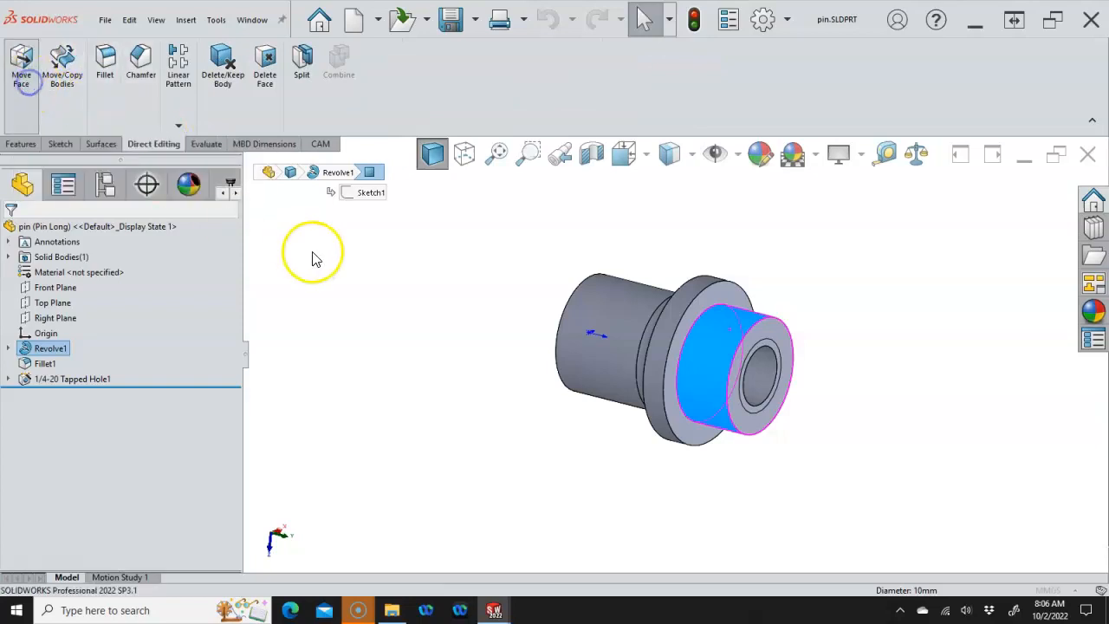
double_click(75, 389)
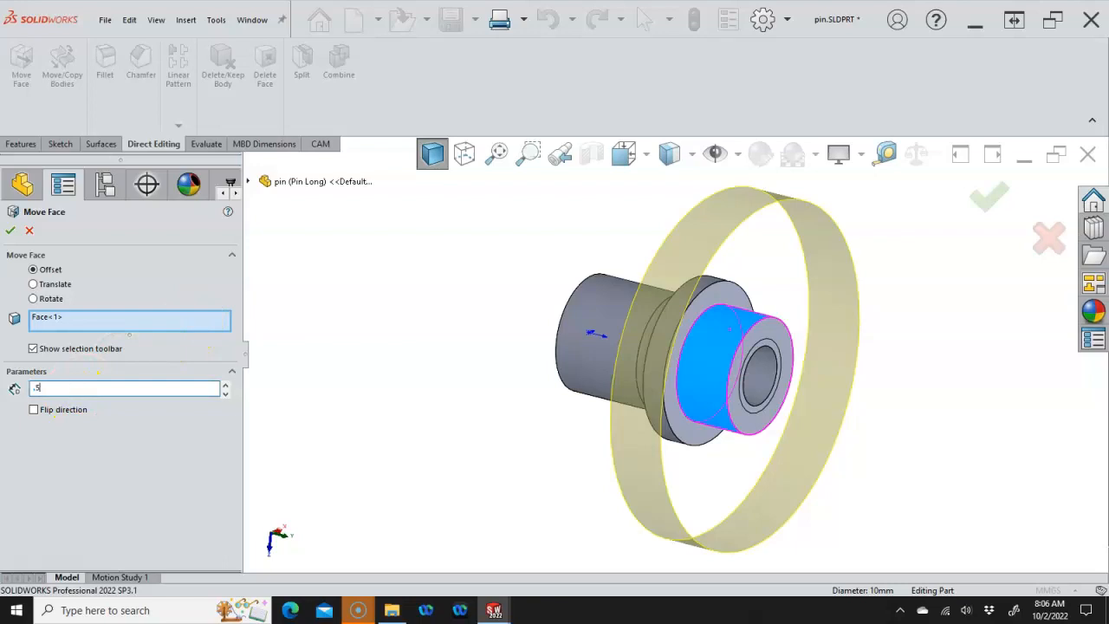
type(".5")
key("Tab")
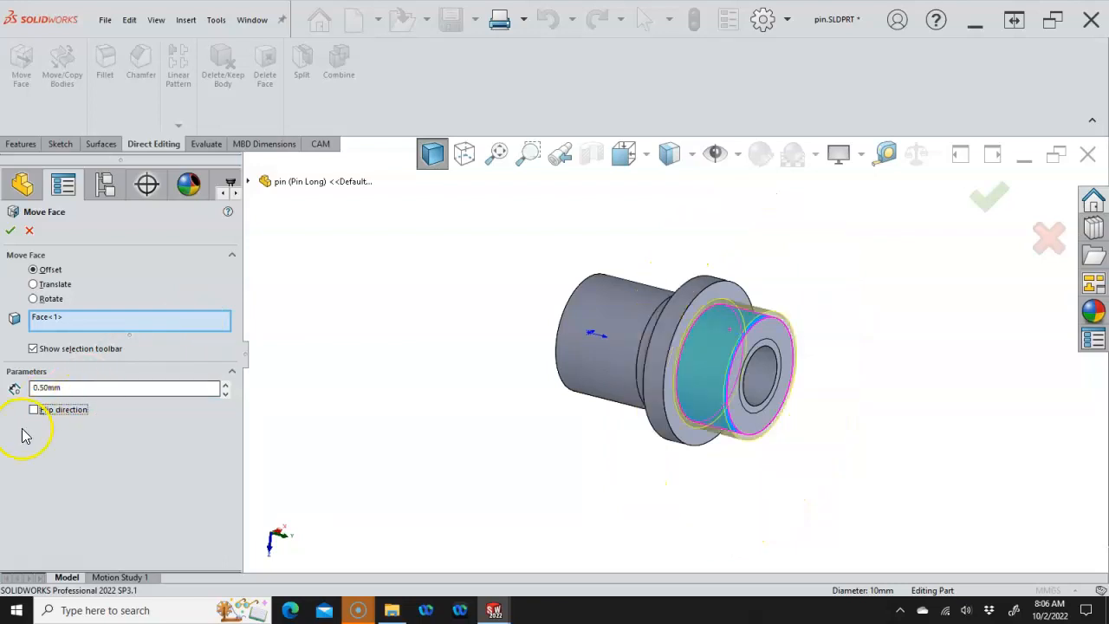
left_click(45, 388)
left_click(44, 388)
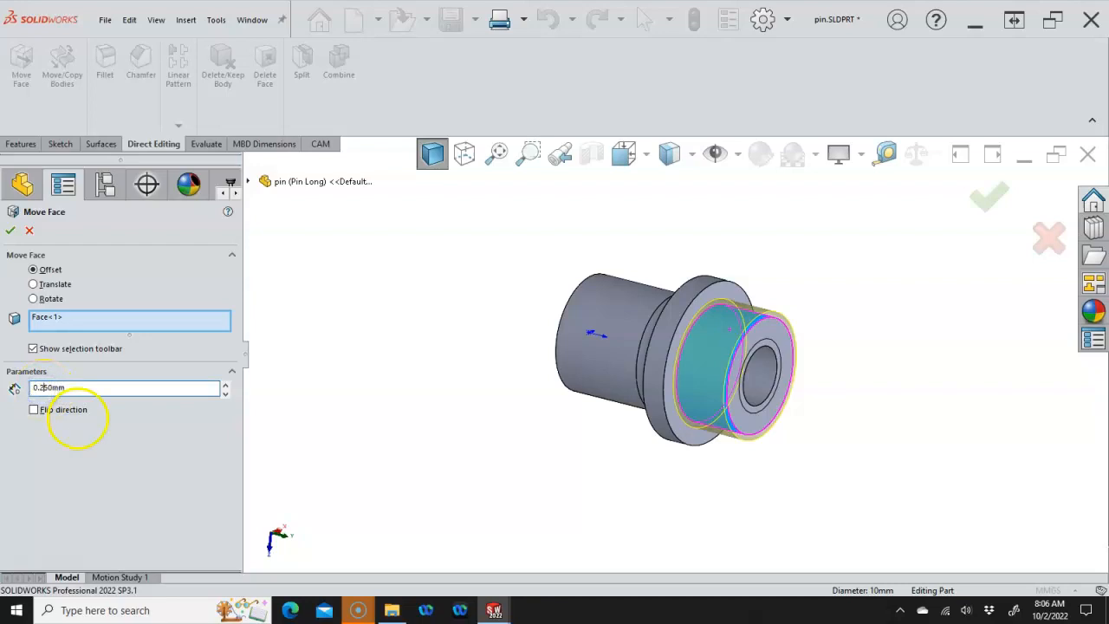
key("Tab")
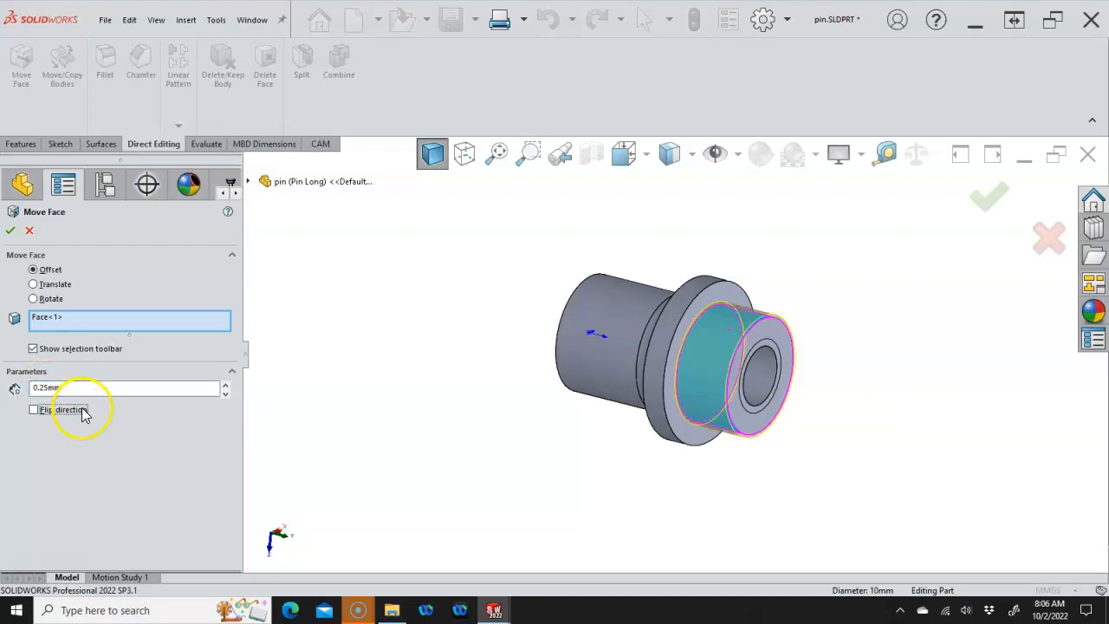
Flip the offset direction so the shank gets smaller, and apply the Move Face feature
left_click(37, 413)
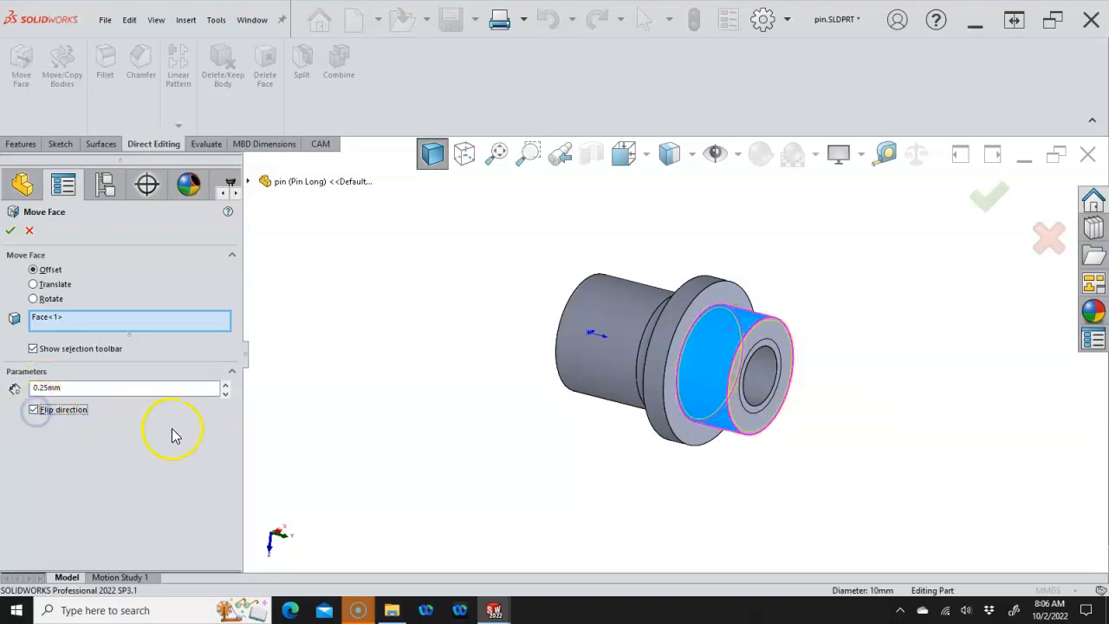
left_click(35, 411)
left_click(34, 412)
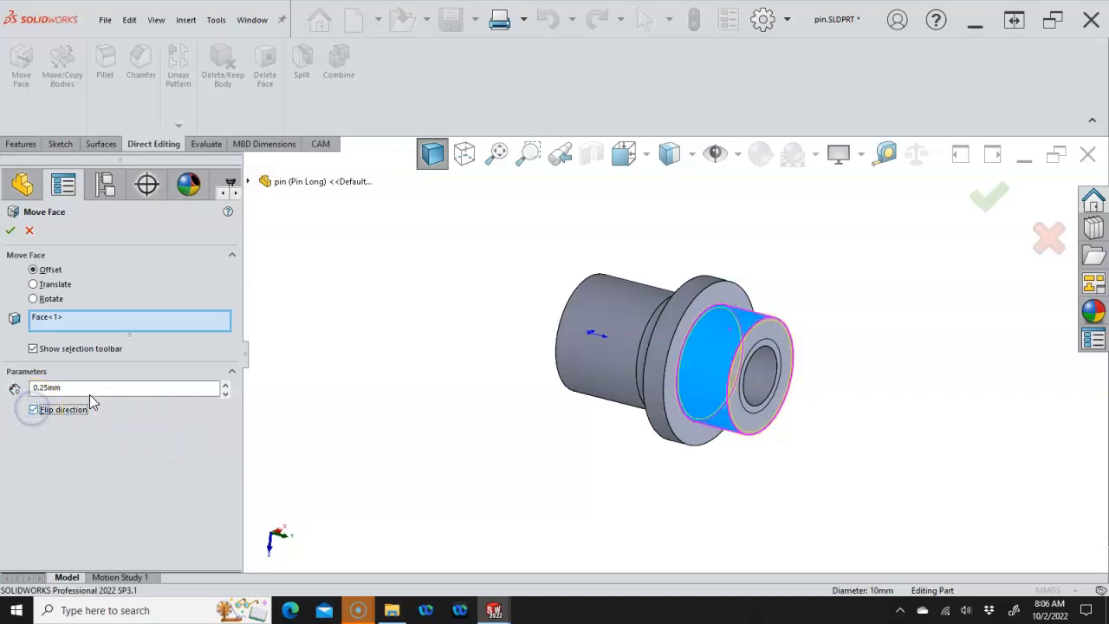
middle_click_drag(365, 301, 345, 311)
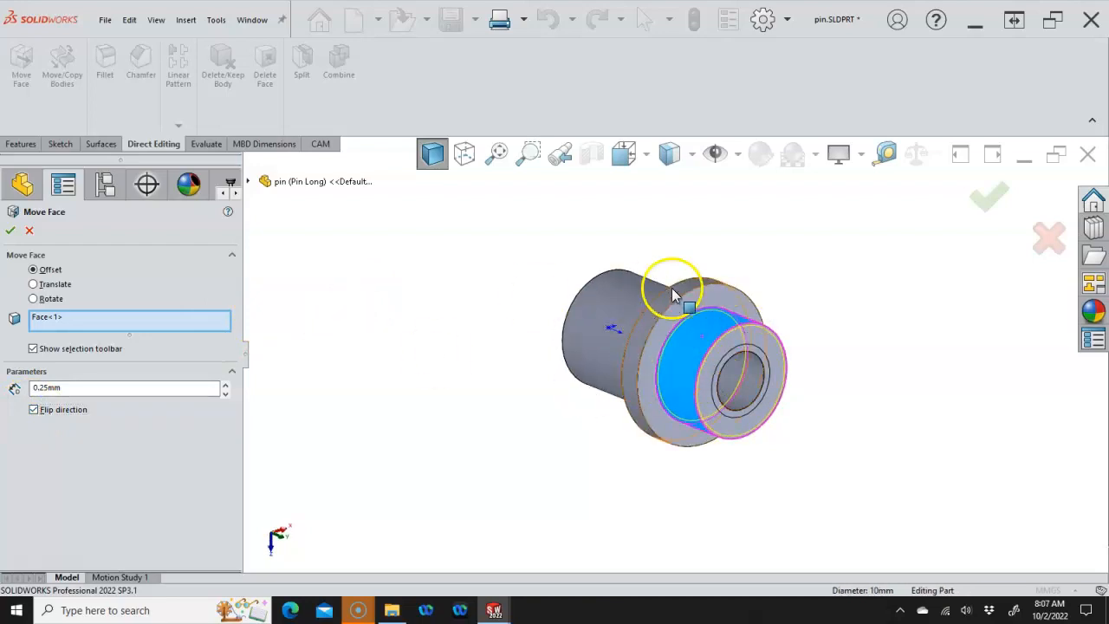
left_click(10, 233)
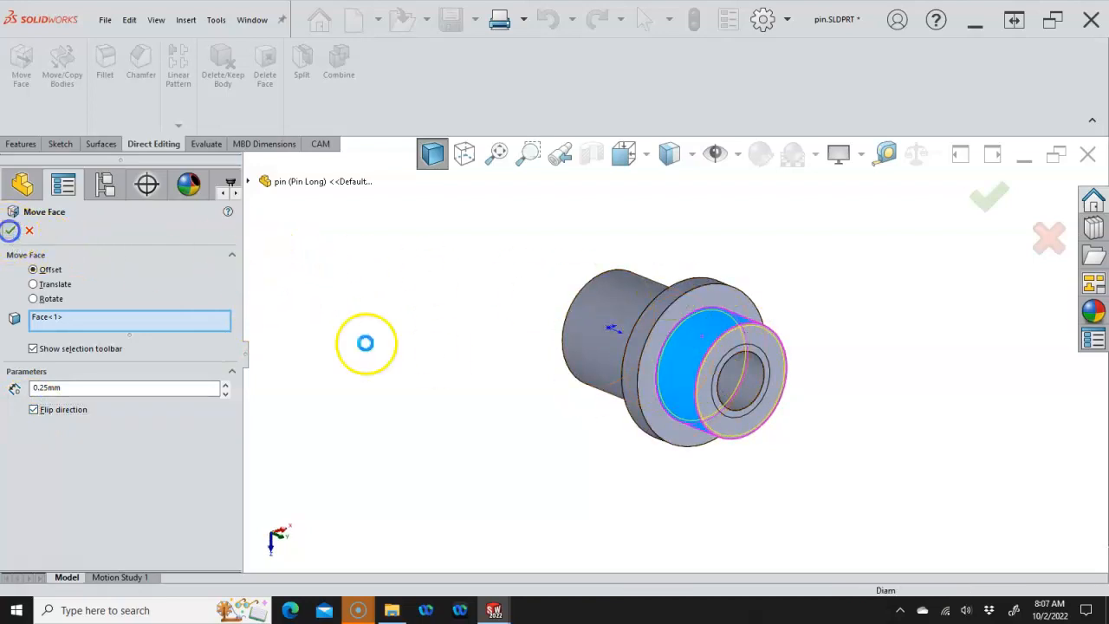
left_click(401, 346)
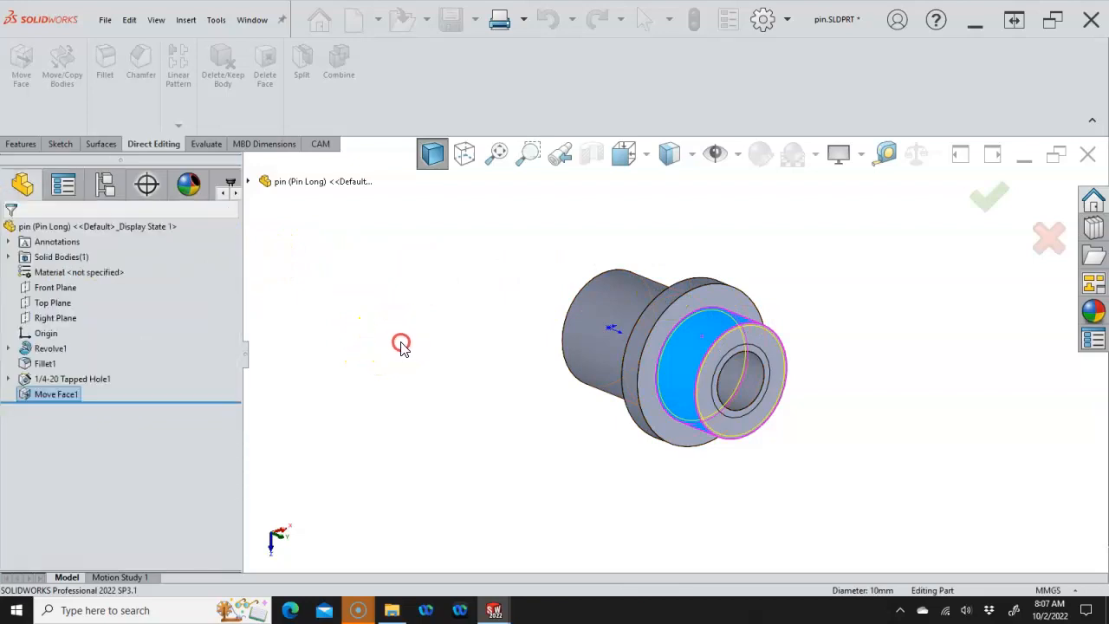
Check the diameter of the shorter shank's circular end edge and save the pin part
left_click(756, 345)
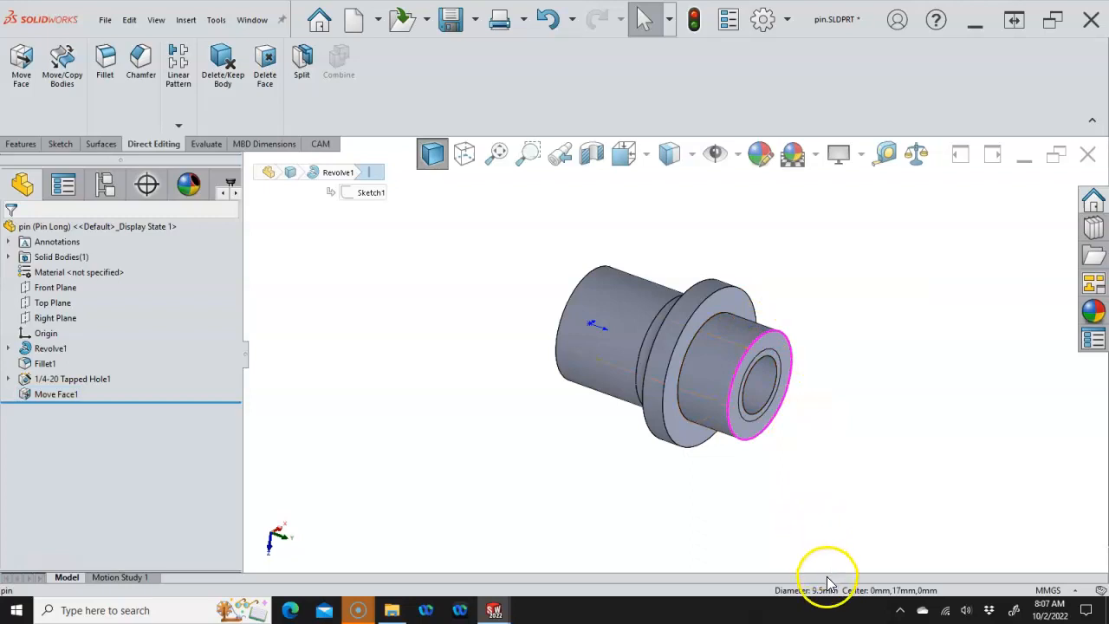
left_click(852, 321)
middle_click_drag(817, 302, 815, 310)
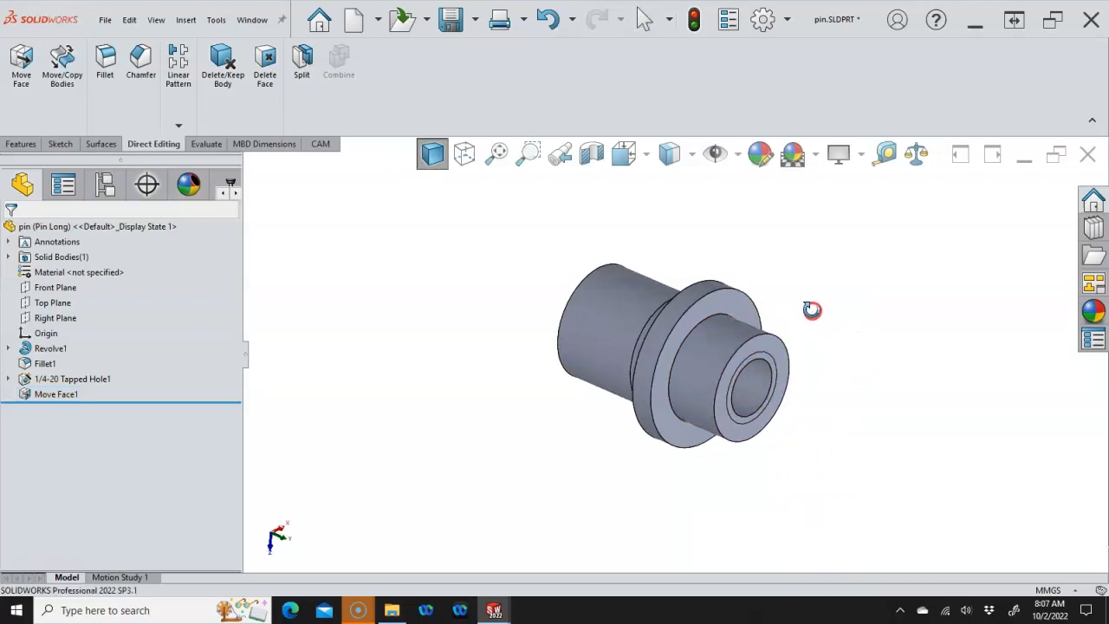
left_click(611, 367)
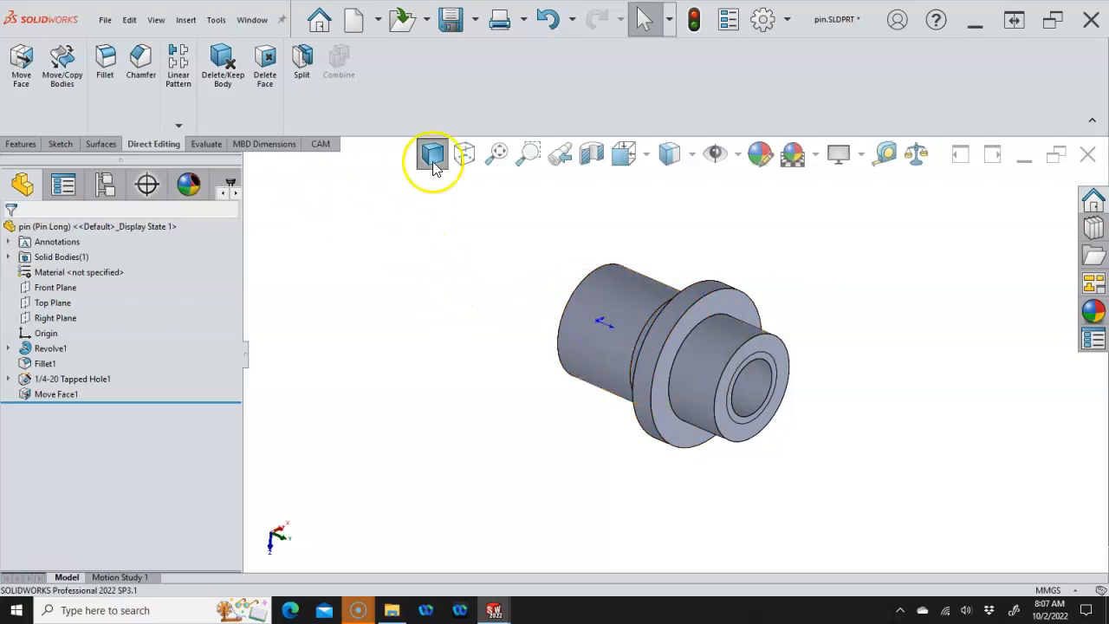
left_click(452, 26)
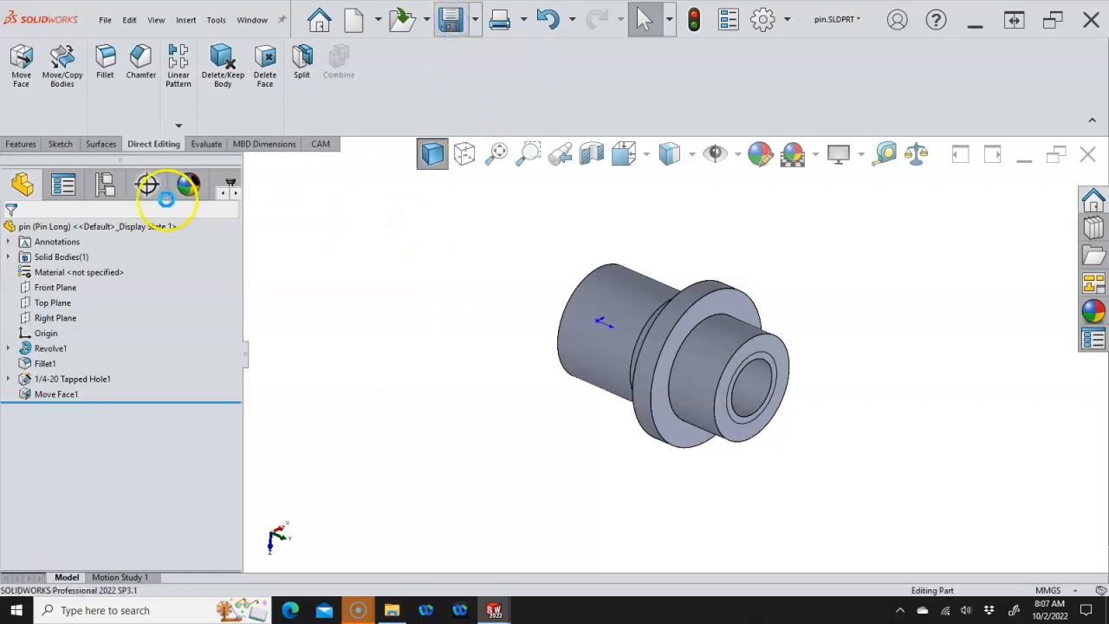
Unsuppress the Move Face feature in the Pin Short configuration, and save and close the pin part
left_click(104, 186)
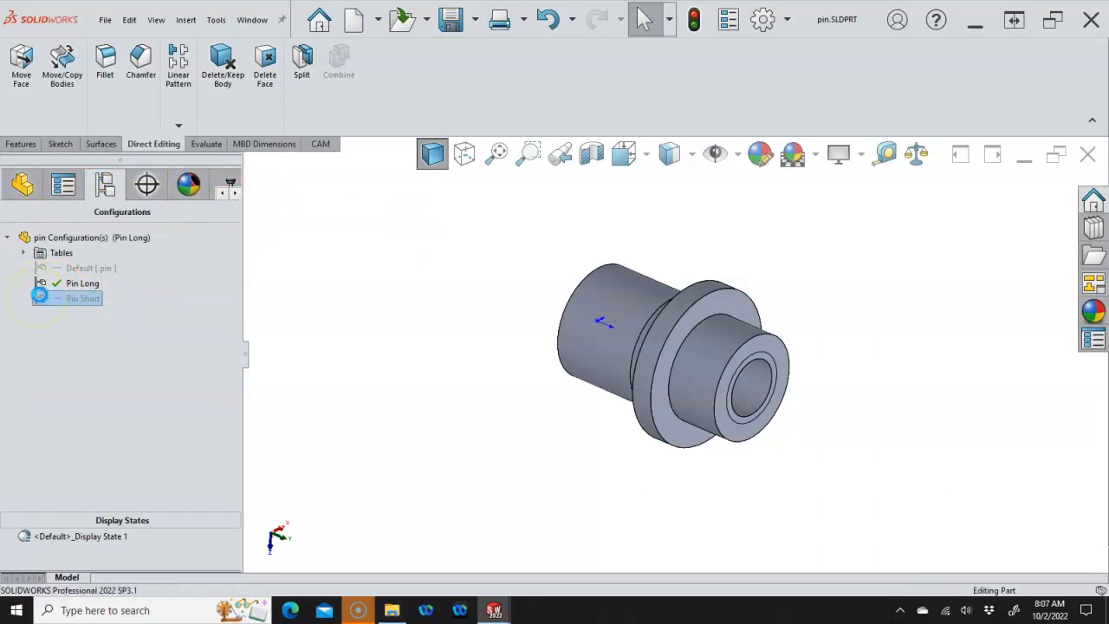
left_click(19, 184)
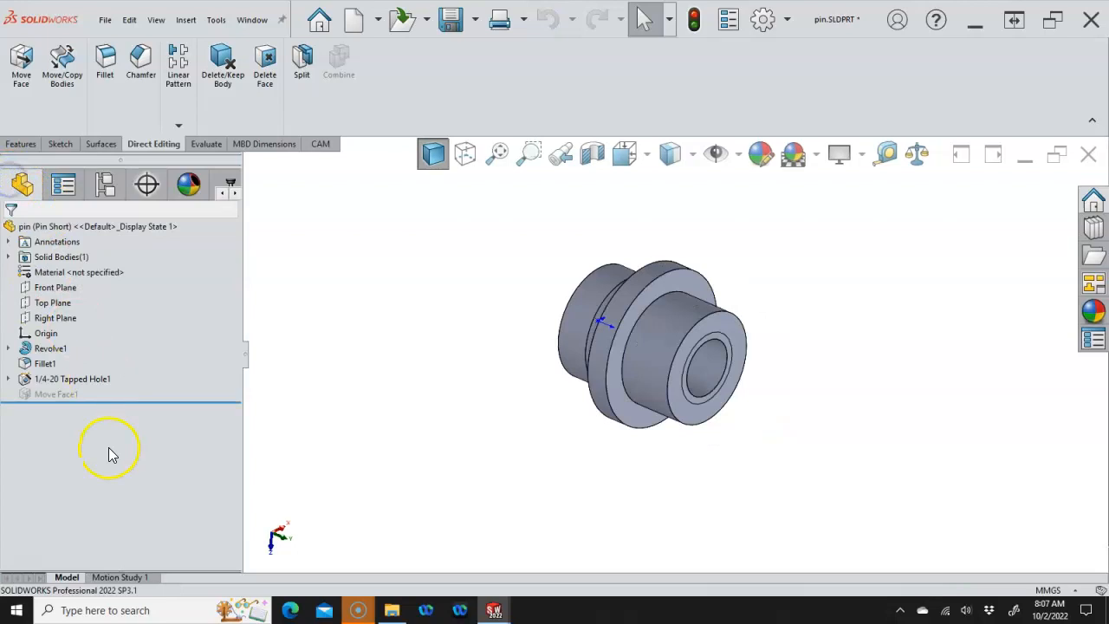
right_click(61, 393)
left_click(97, 292)
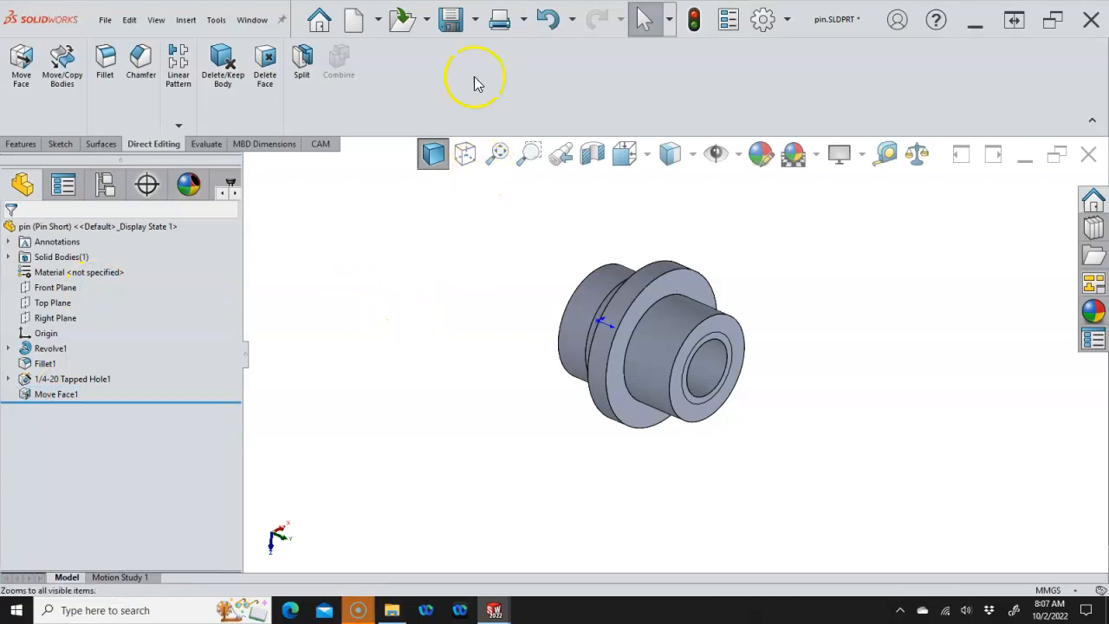
left_click(450, 17)
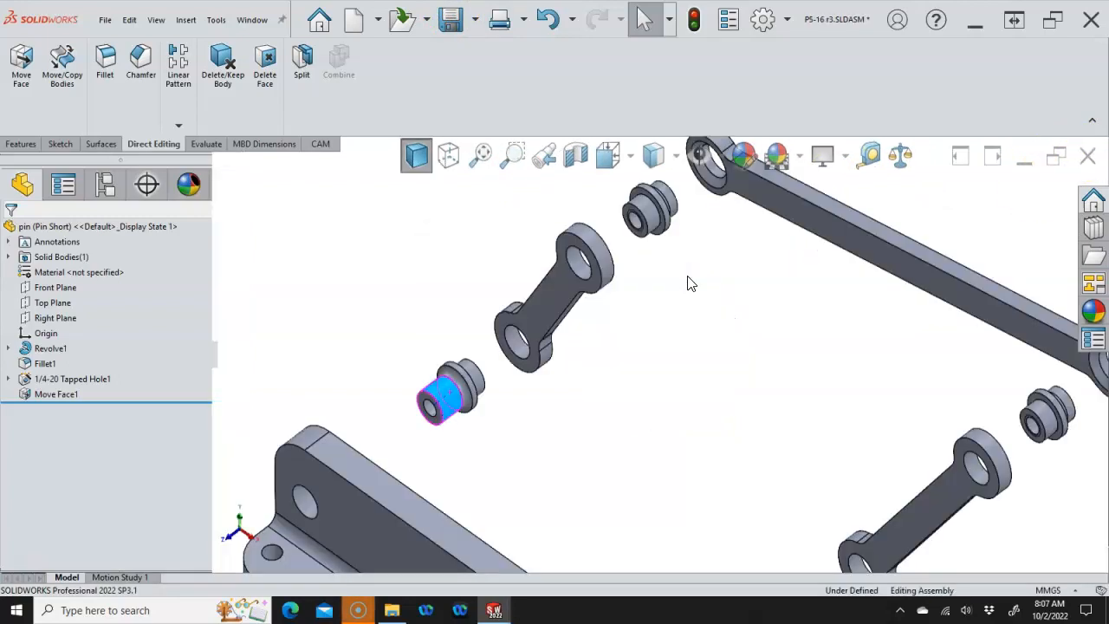
Collapse the exploded view in the assembly's Default configuration
mouse_move(677, 323)
middle_mouse_down()
mouse_move(691, 318)
mouse_move(665, 323)
middle_mouse_up()
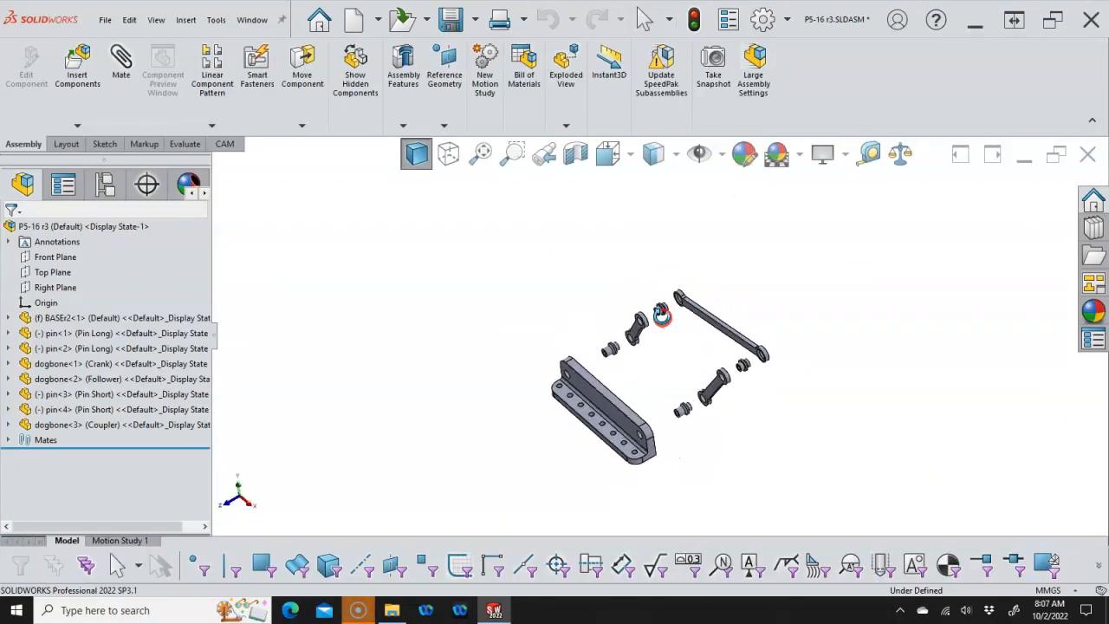
scroll(668, 367, "down", 3)
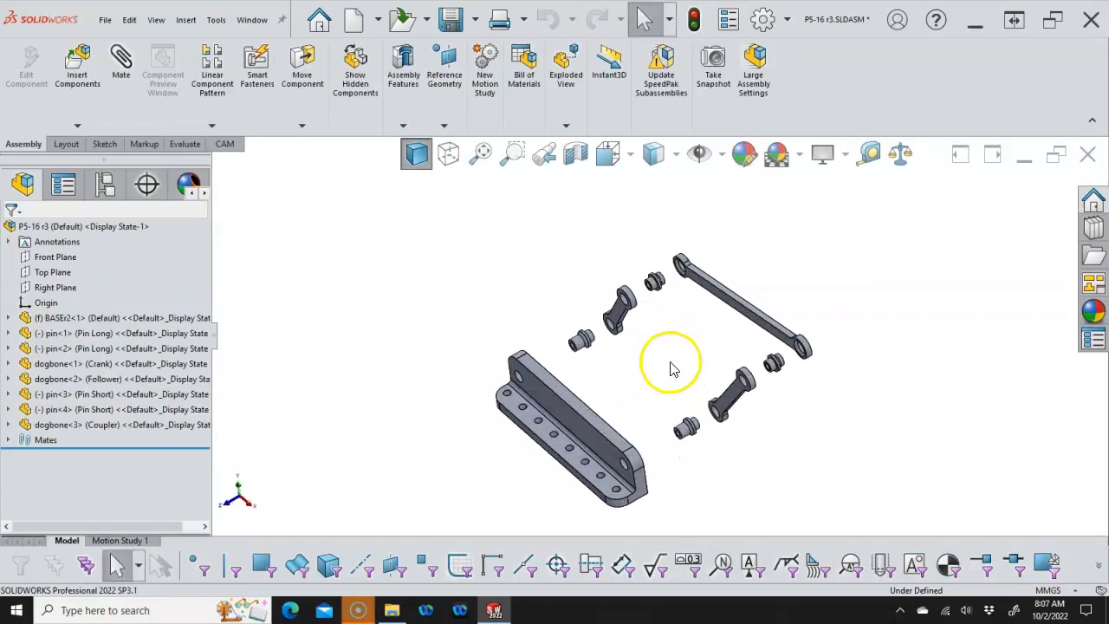
left_click(676, 365)
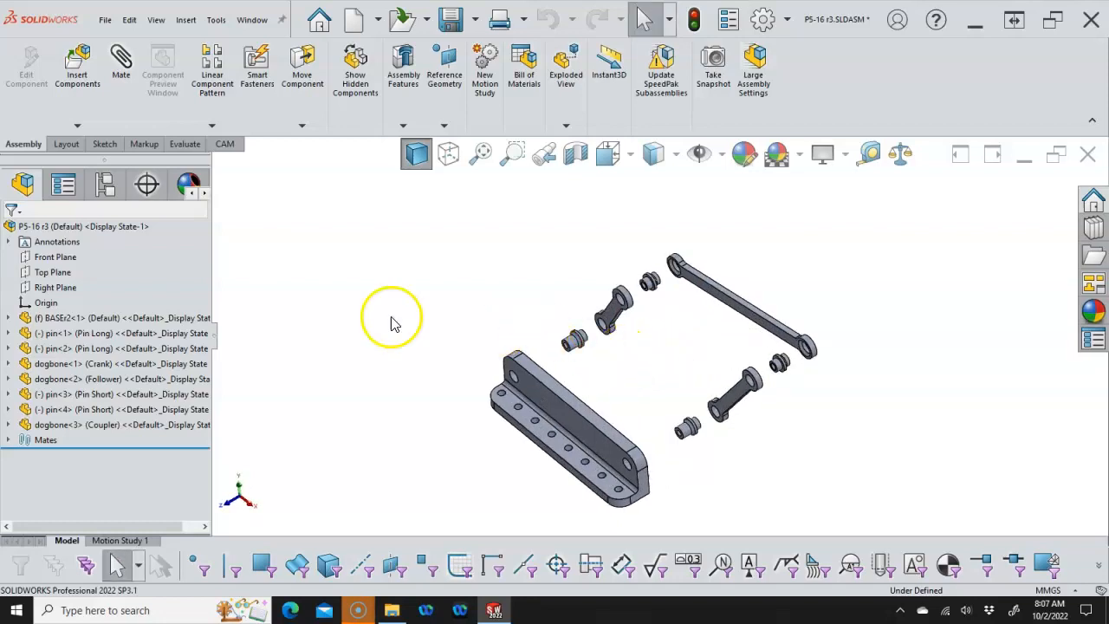
left_click(111, 187)
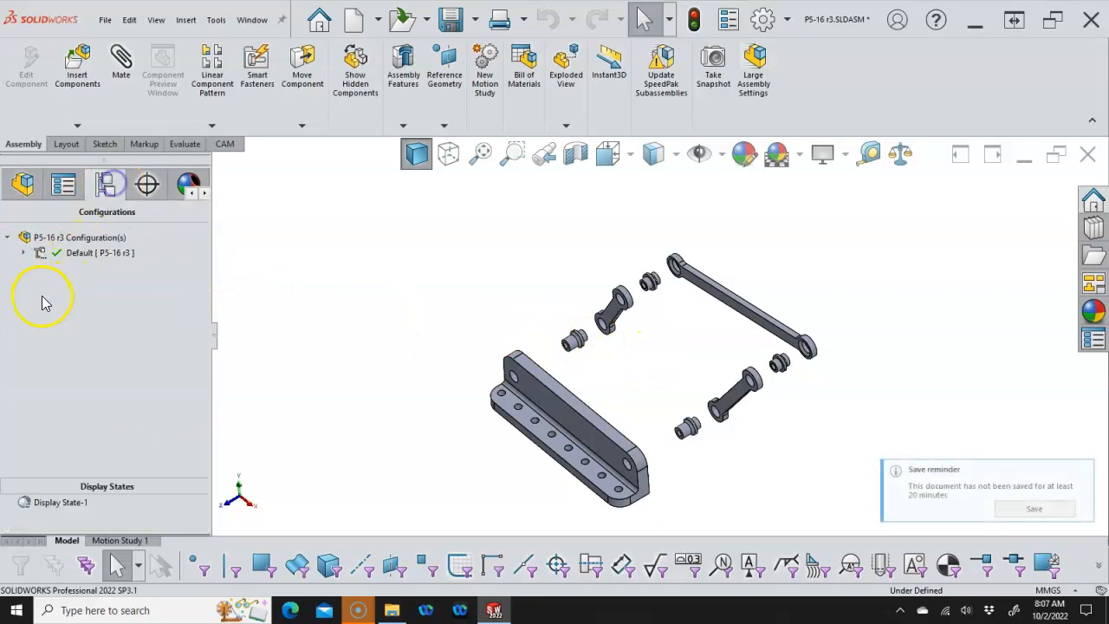
left_click(24, 253)
double_click(84, 270)
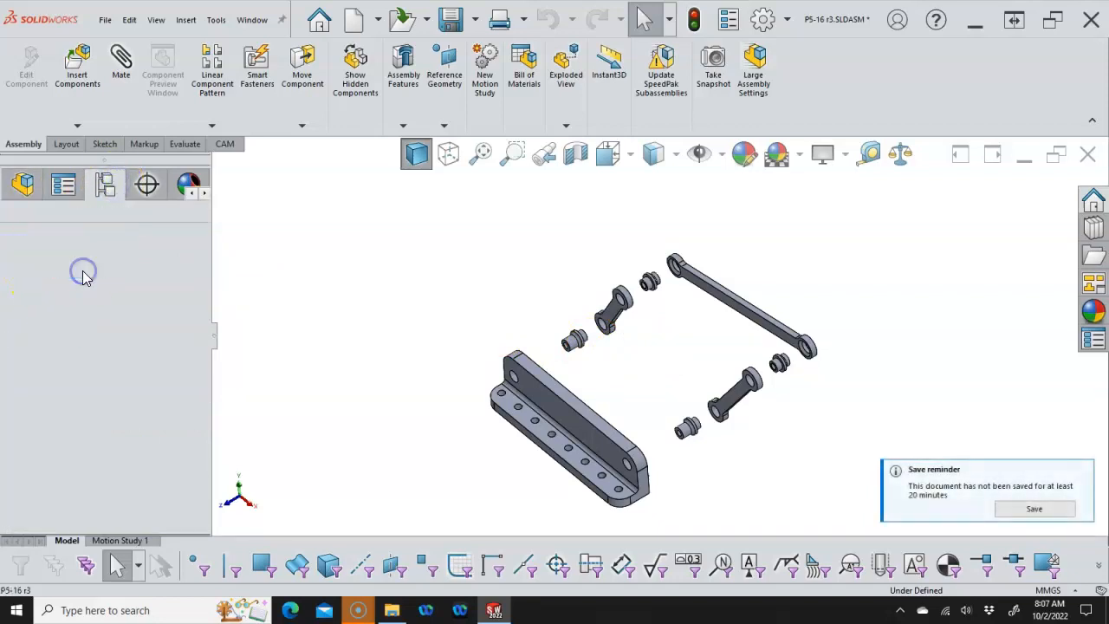
Examine the pin joints of the collapsed linkage from the front and back, and try to move the coupler link
mouse_move(318, 284)
middle_mouse_down()
mouse_move(305, 223)
mouse_move(324, 265)
middle_mouse_up()
scroll(614, 488, "down", 5)
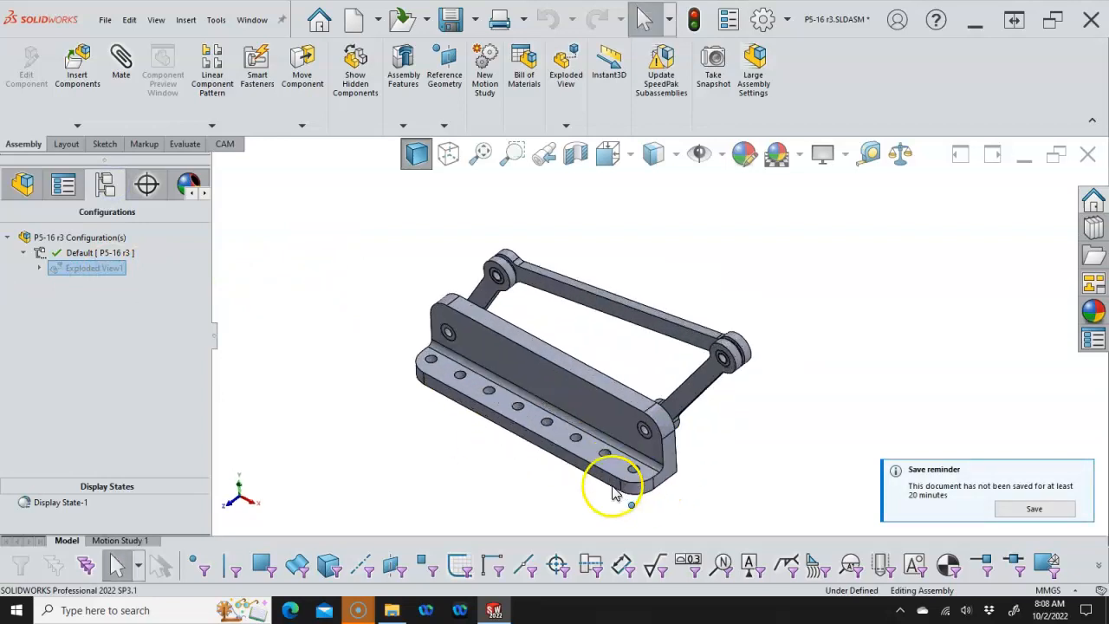
middle_click_drag(607, 441, 620, 417)
key("Escape")
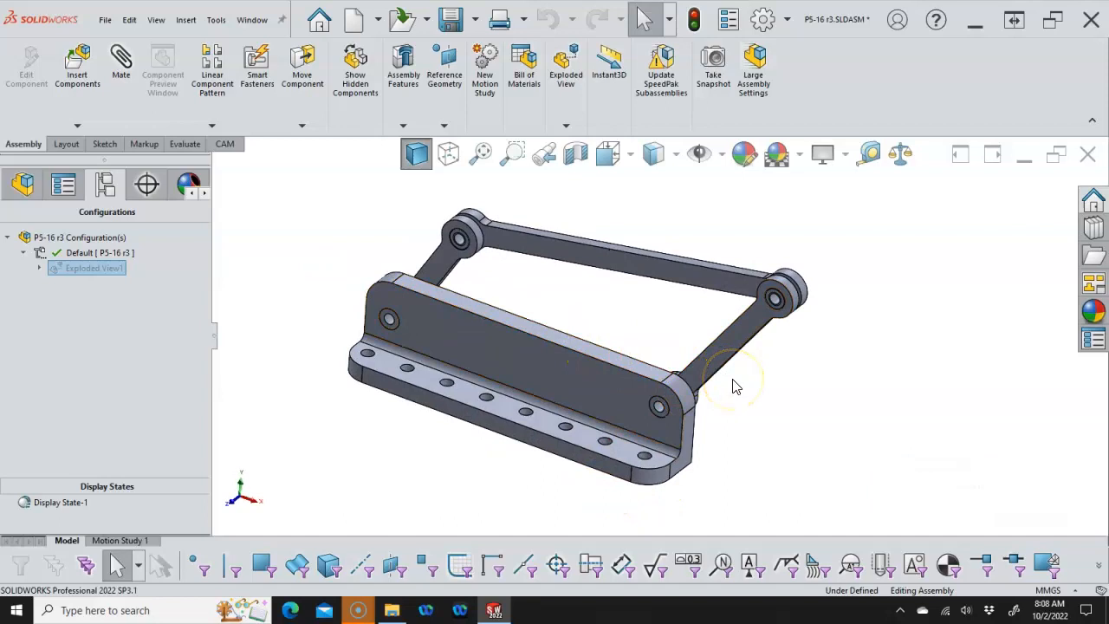
middle_click_drag(759, 396, 658, 422)
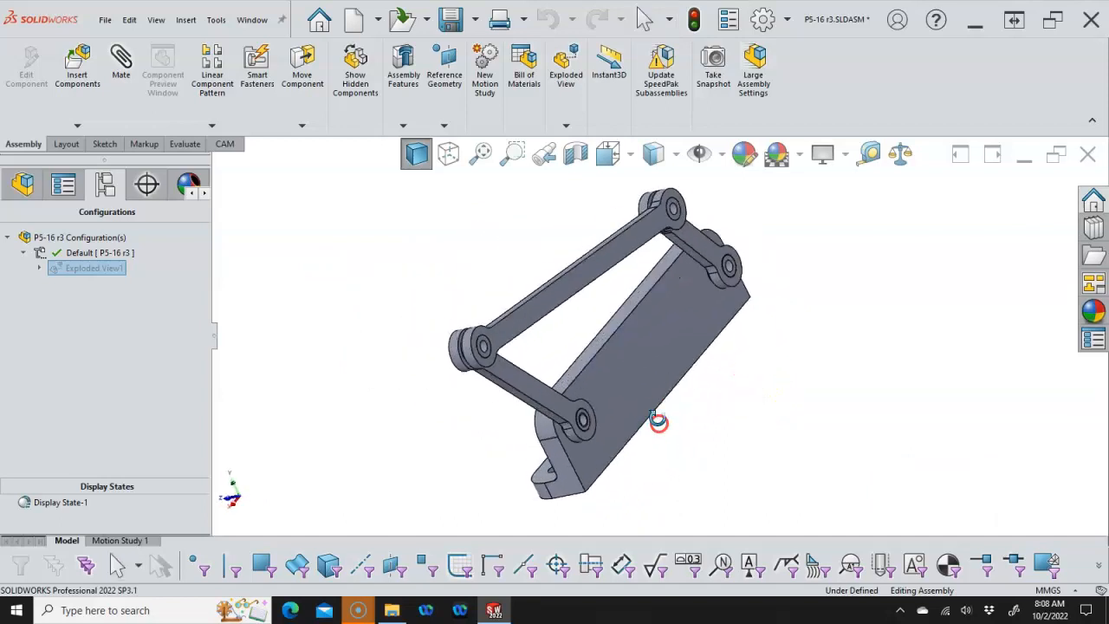
left_click(565, 294)
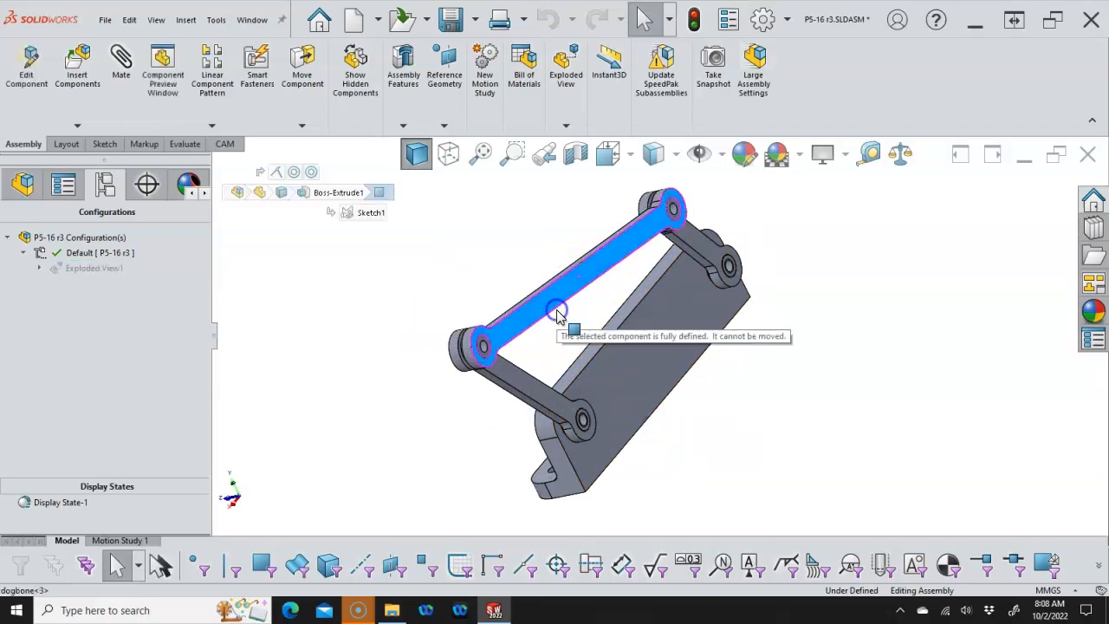
left_click(23, 253)
left_click(23, 238)
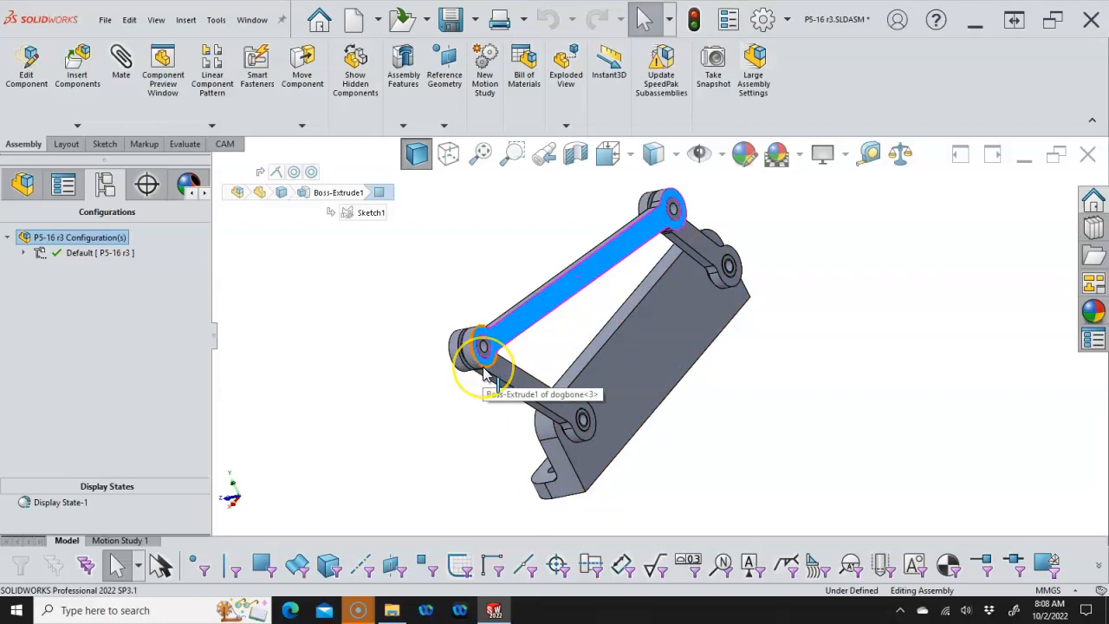
middle_click_drag(609, 433, 589, 405)
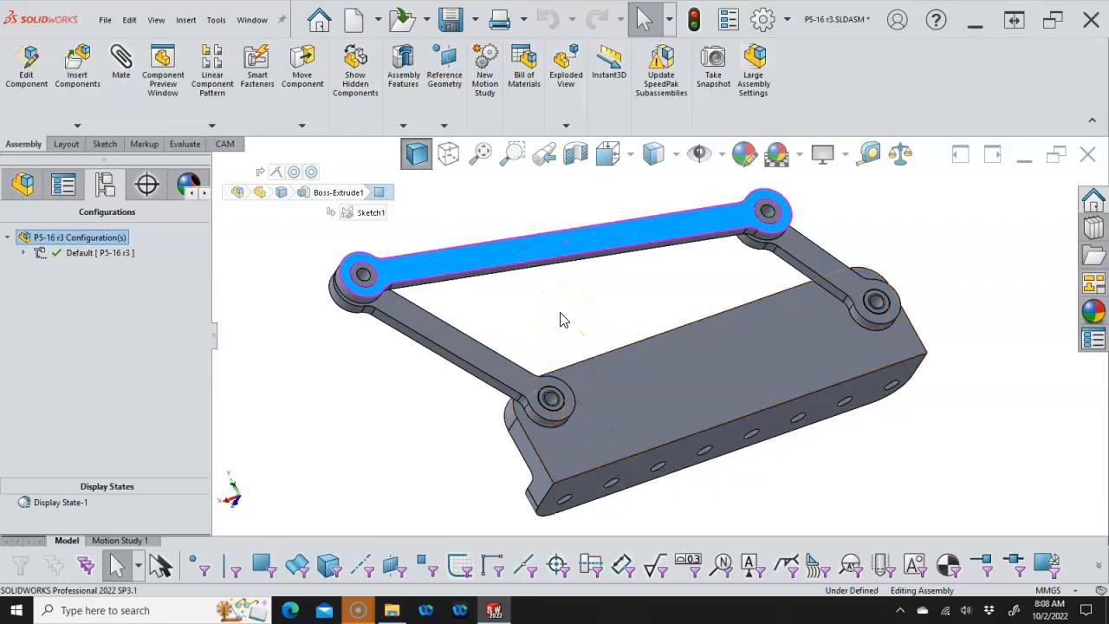
middle_click_drag(541, 275, 664, 284)
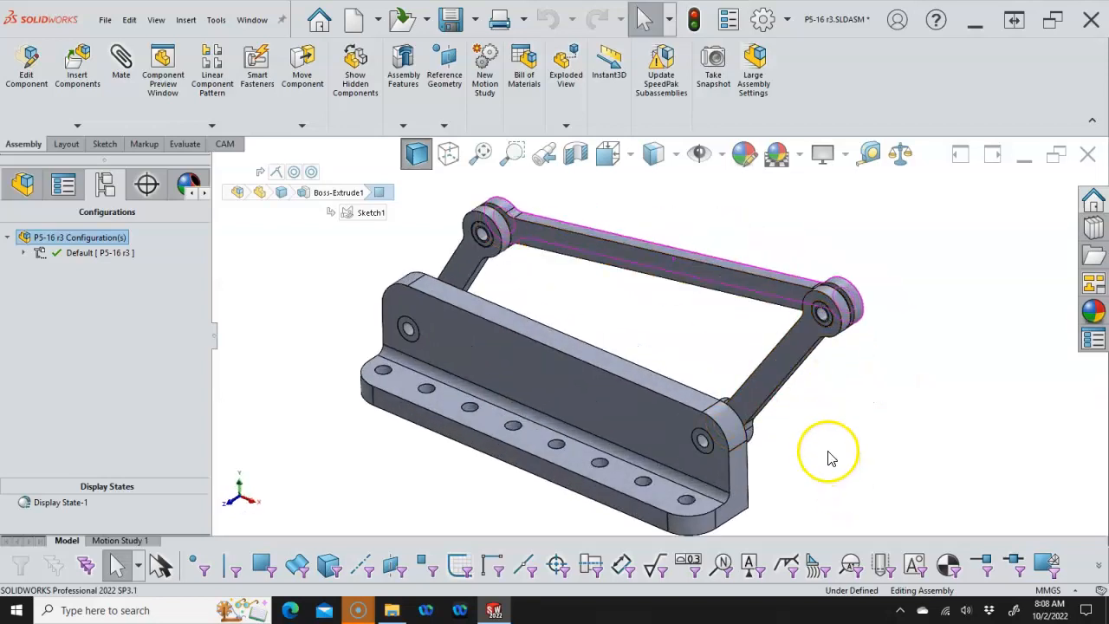
scroll(814, 441, "up", 3)
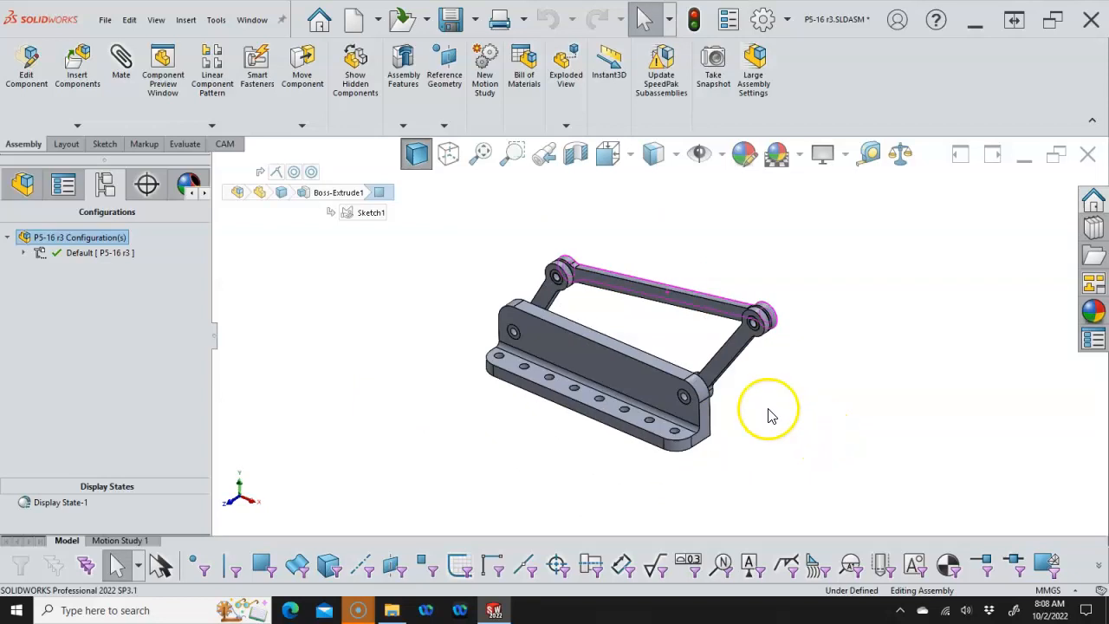
Suppress the angle mate between the crank link and the base
left_click(21, 186)
left_click(9, 440)
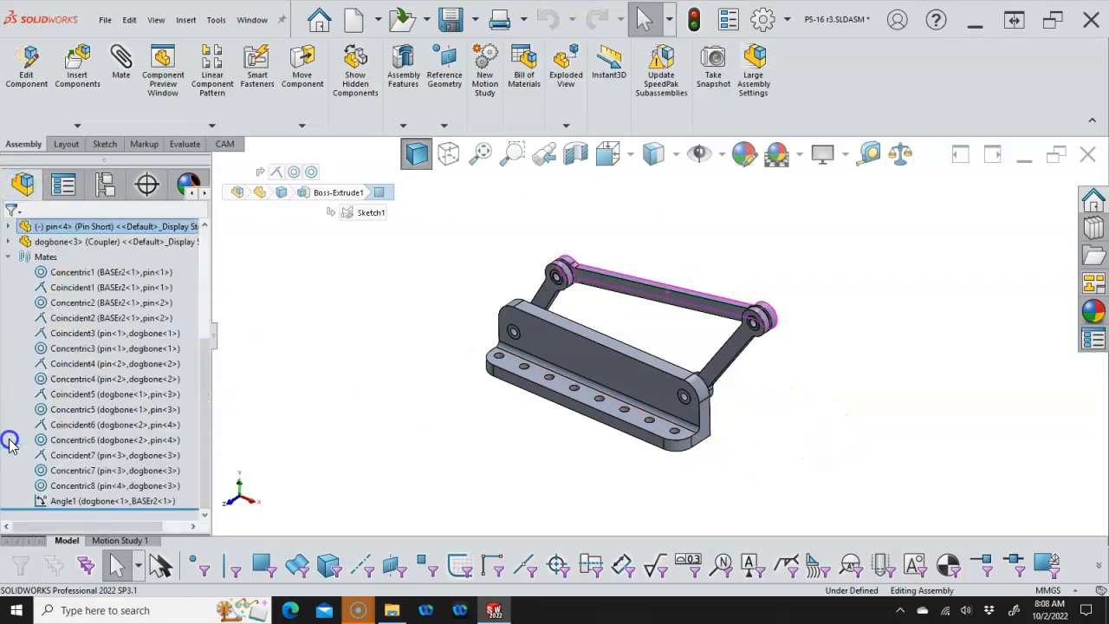
right_click(76, 501)
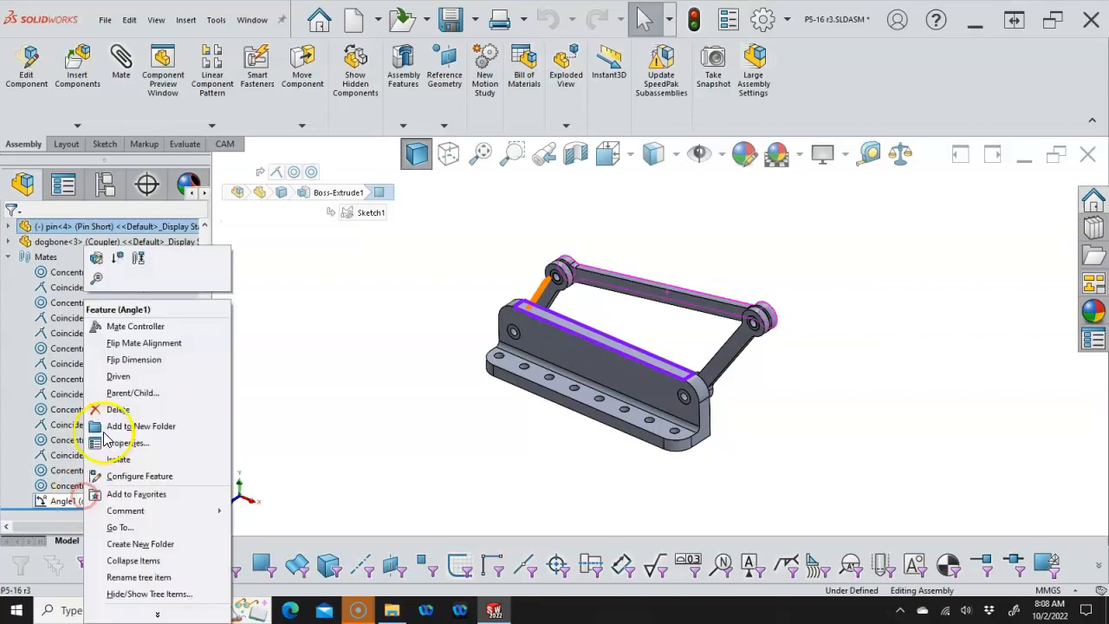
left_click(117, 257)
left_click(364, 401)
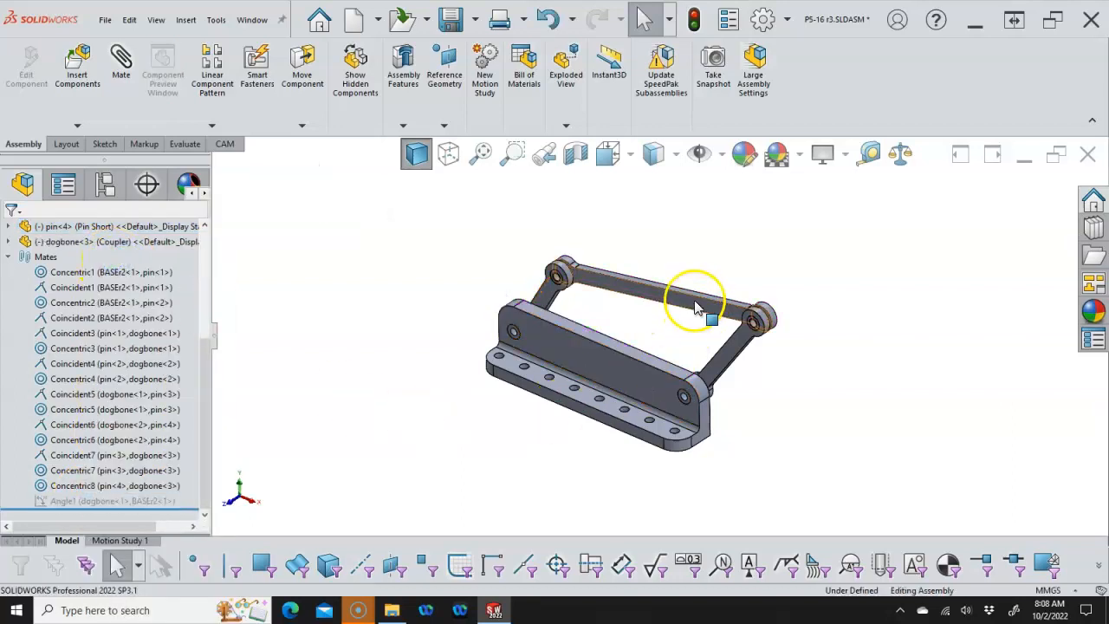
Swing the coupler link through its travel and examine the linkage's motion from the front and back
left_click_drag(711, 317, 791, 474)
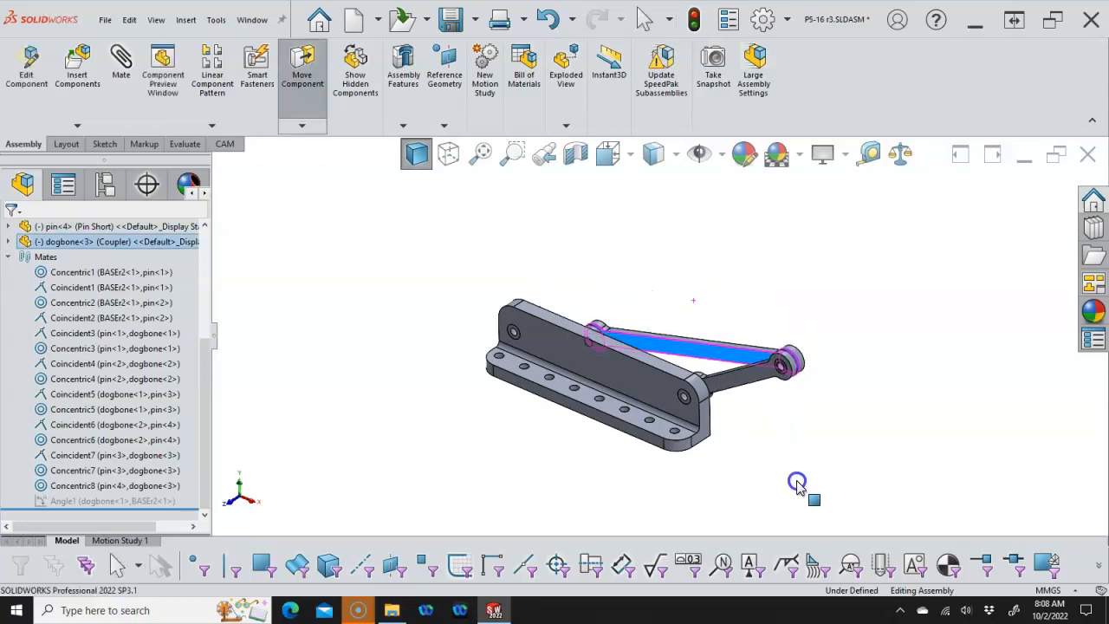
left_click(786, 390)
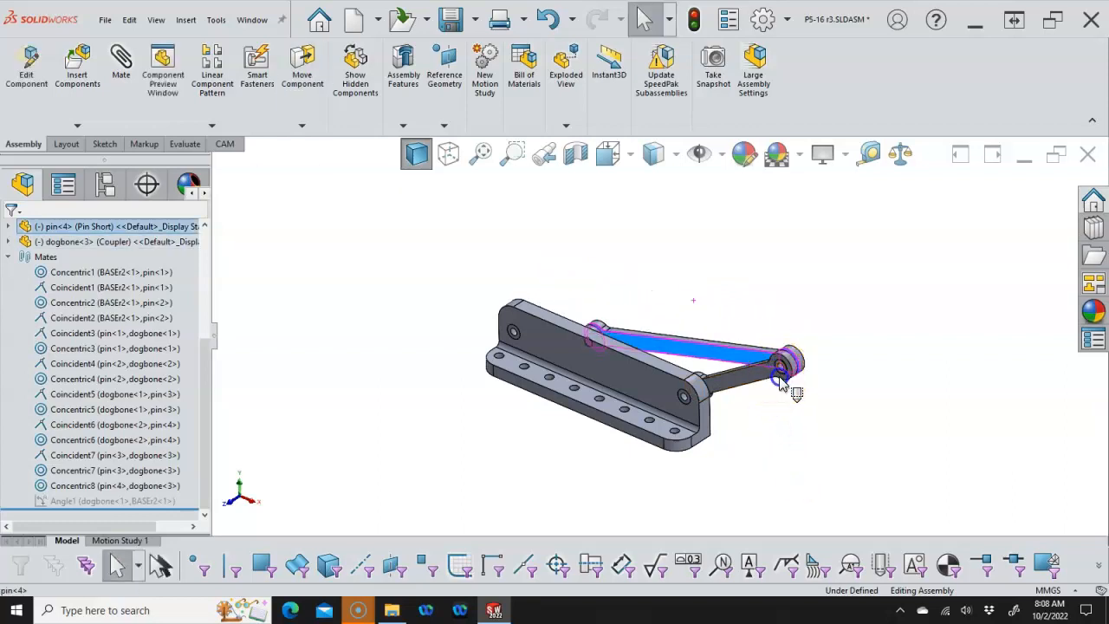
left_click(734, 356)
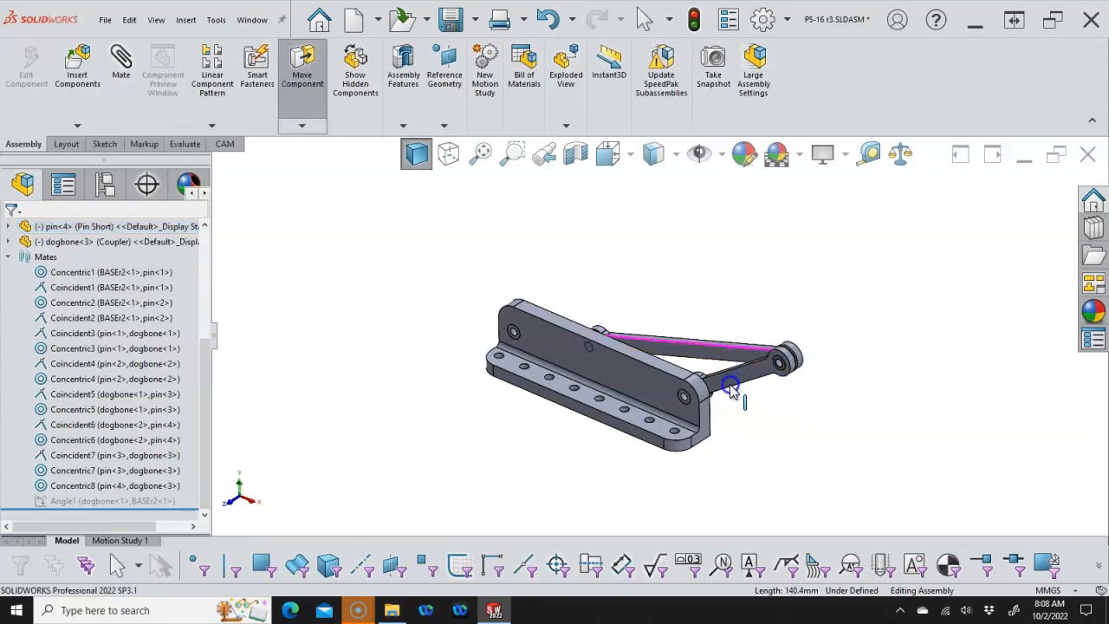
middle_click_drag(787, 416, 676, 363)
left_click_drag(751, 400, 759, 422)
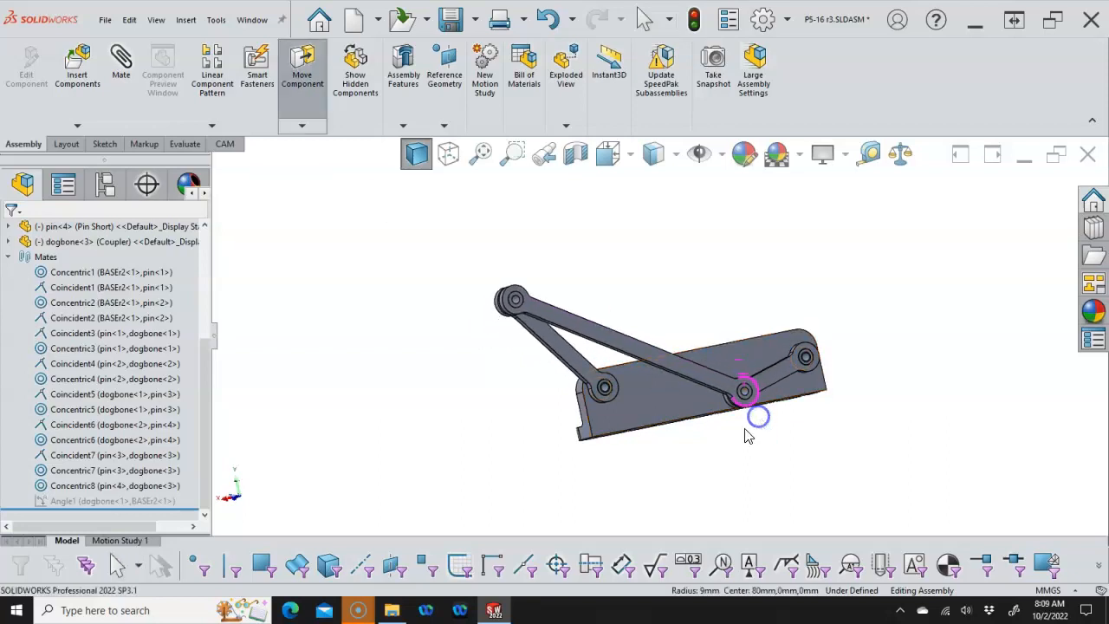
left_click_drag(737, 390, 728, 360)
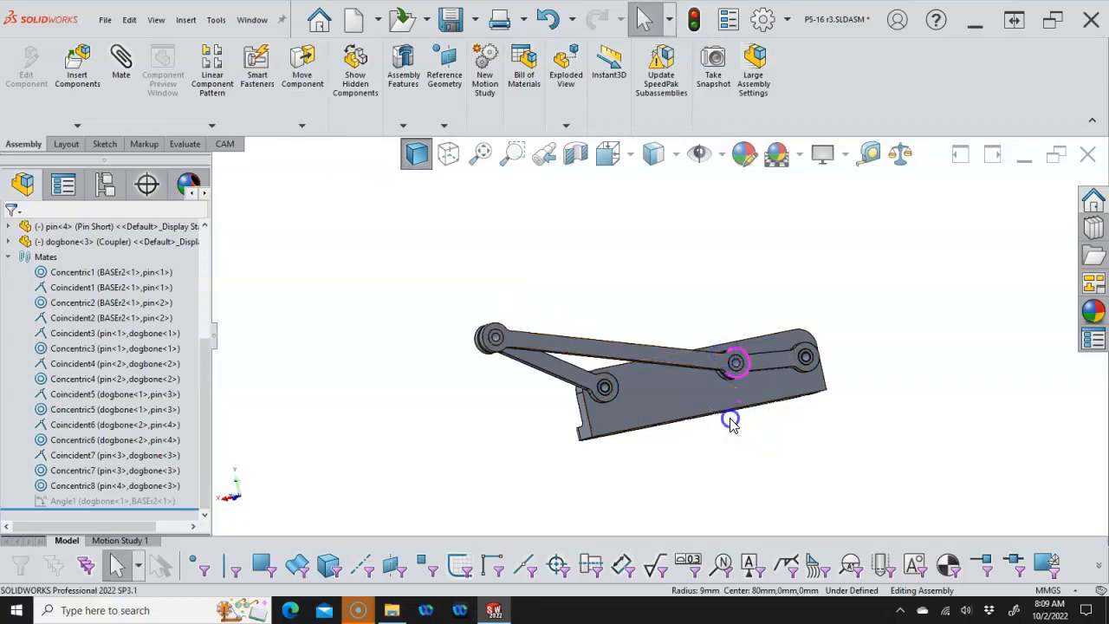
middle_click_drag(731, 408, 782, 389)
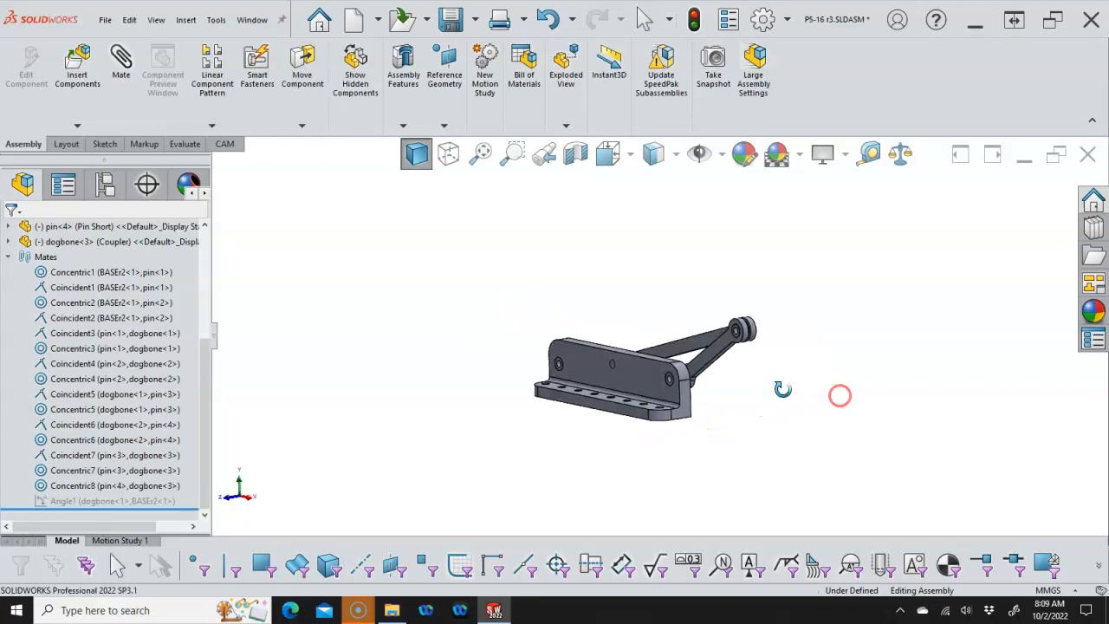
scroll(594, 363, "down", 4)
left_click_drag(781, 342, 645, 241)
scroll(681, 302, "up", 1)
middle_click_drag(681, 302, 691, 355)
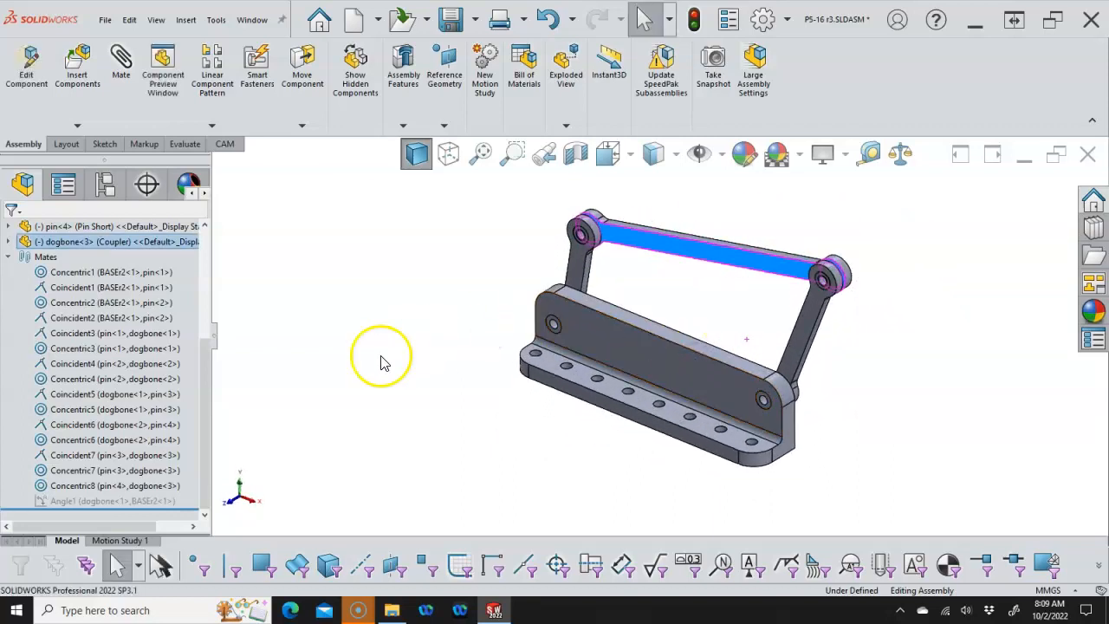
Unsuppress the angle mate between the crank link and the base
right_click(88, 508)
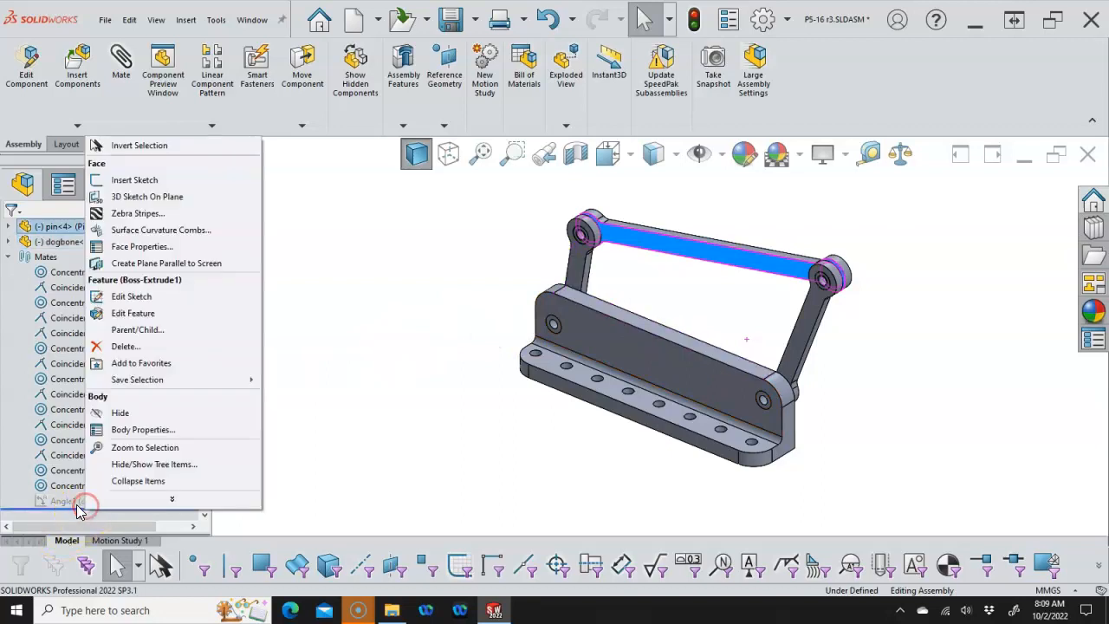
left_click(73, 502)
right_click(74, 501)
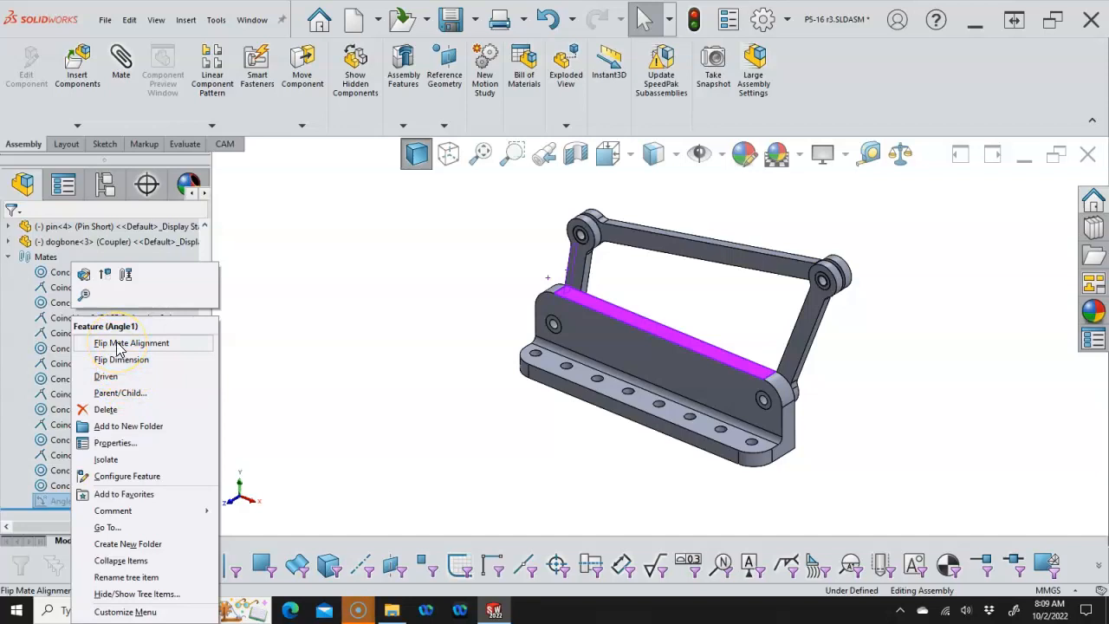
left_click(104, 277)
left_click(352, 386)
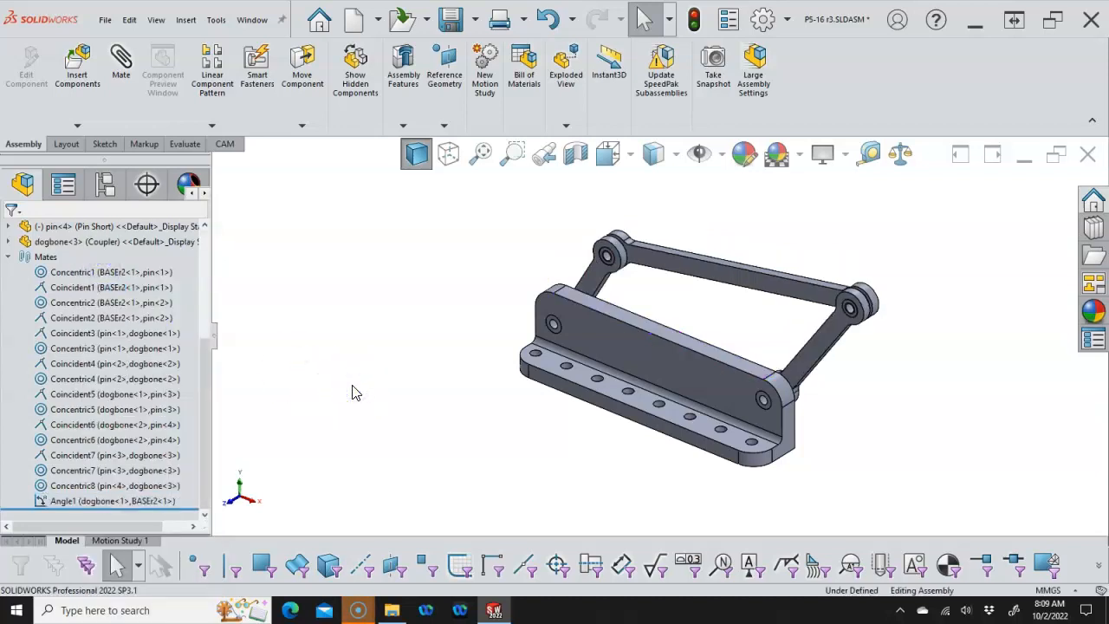
left_click(338, 344)
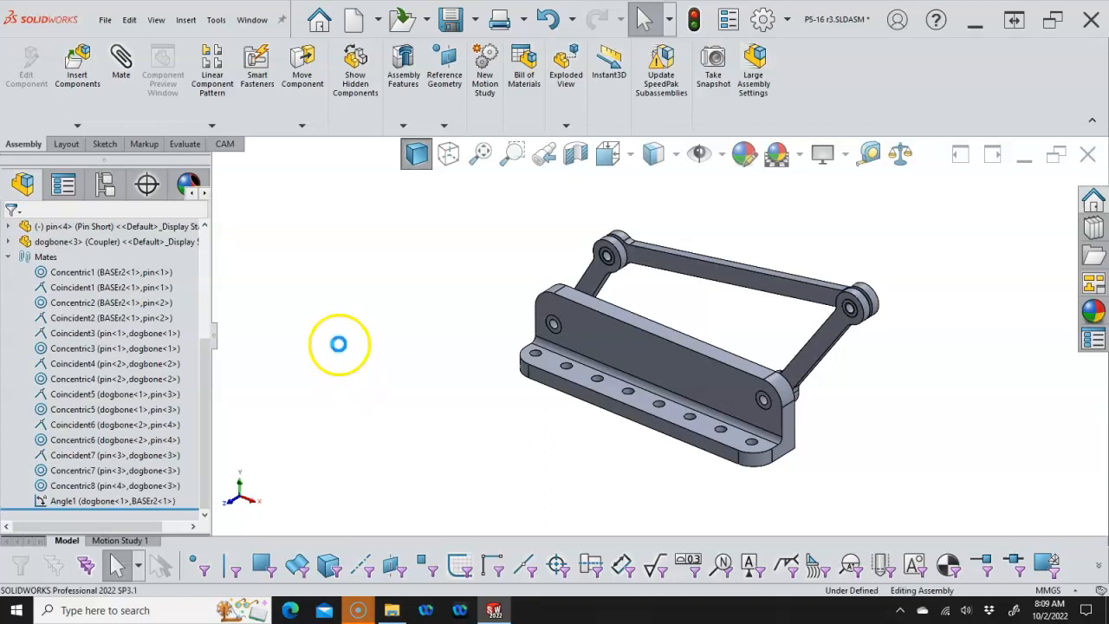
Open the base part from the assembly in its own window
left_click(576, 342)
right_click(544, 256)
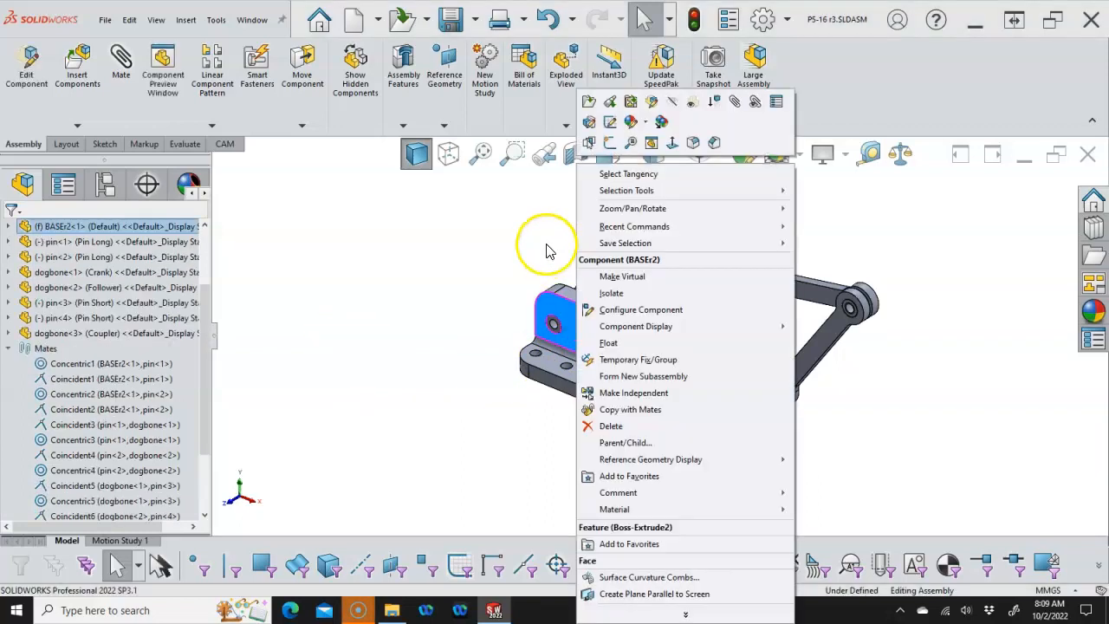
left_click(586, 105)
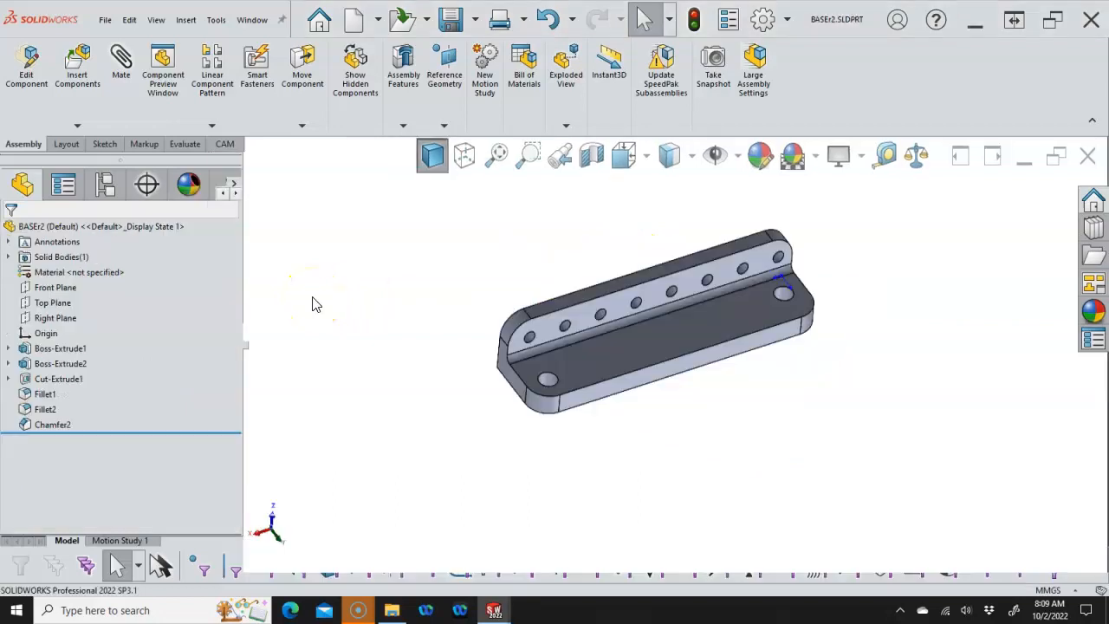
Start Print3D for the base, set its flat underside as the bottom plane of the model, and set the model orientation to 90°
left_click(104, 21)
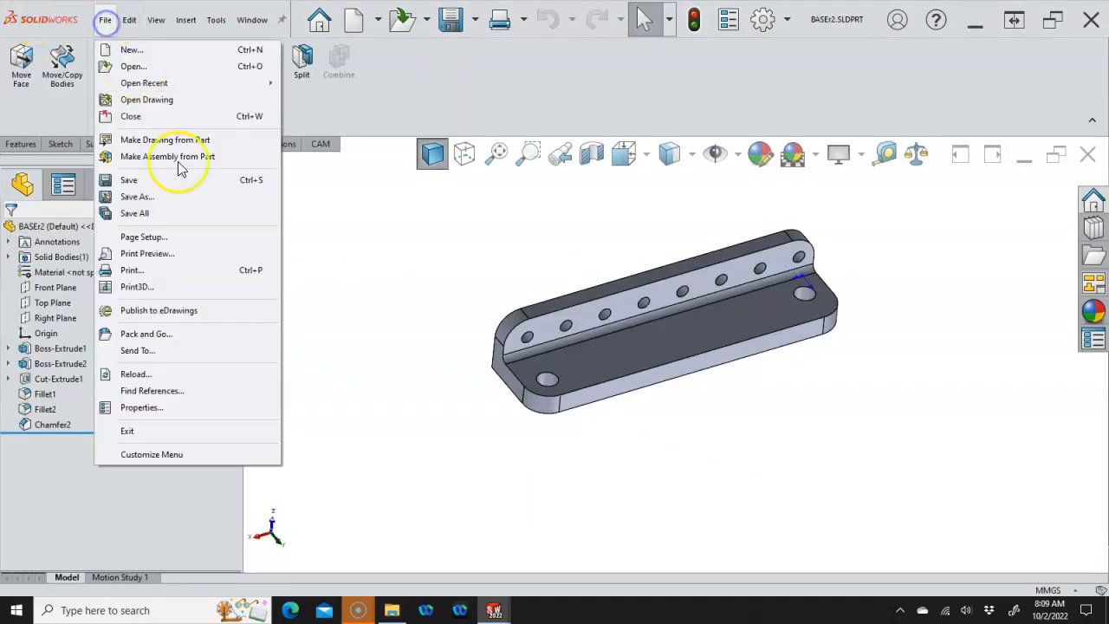
left_click(151, 286)
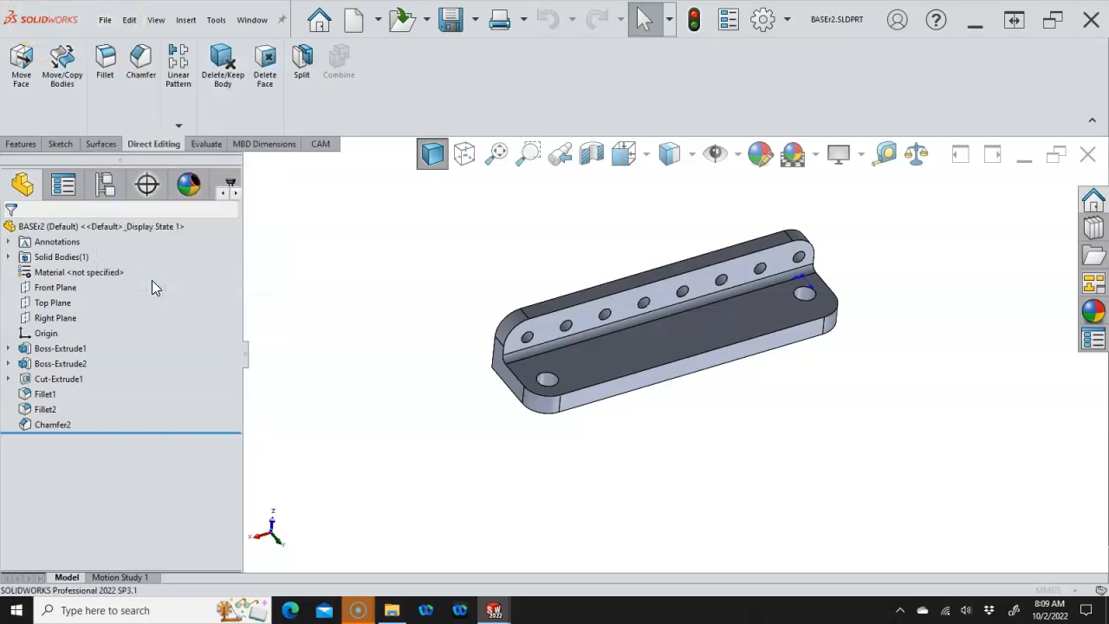
left_click_drag(240, 343, 241, 386)
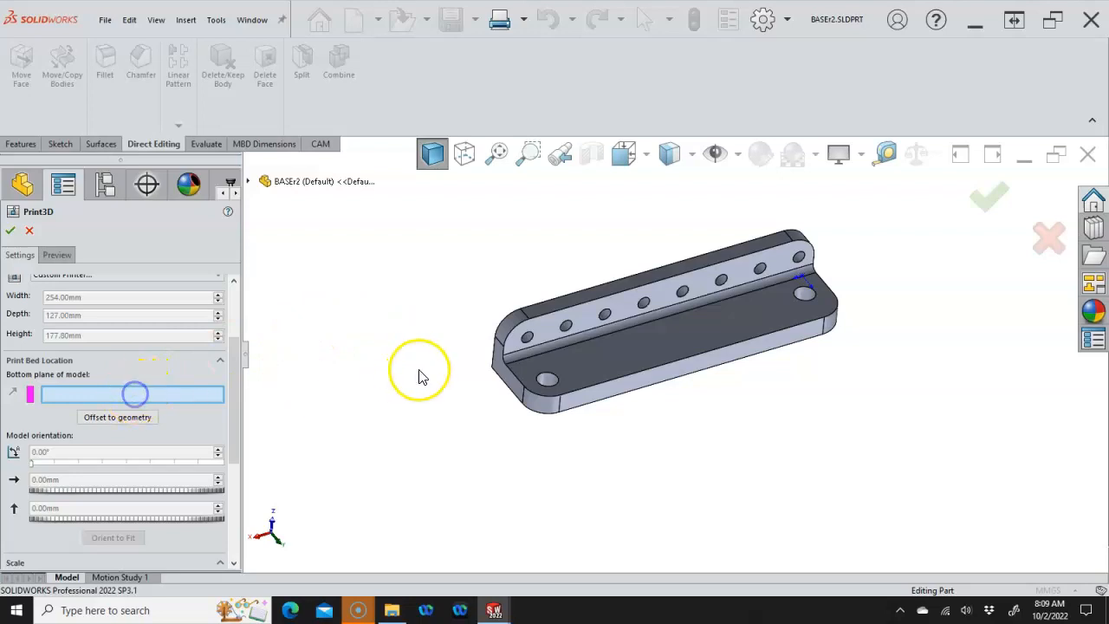
middle_click_drag(264, 401, 352, 240)
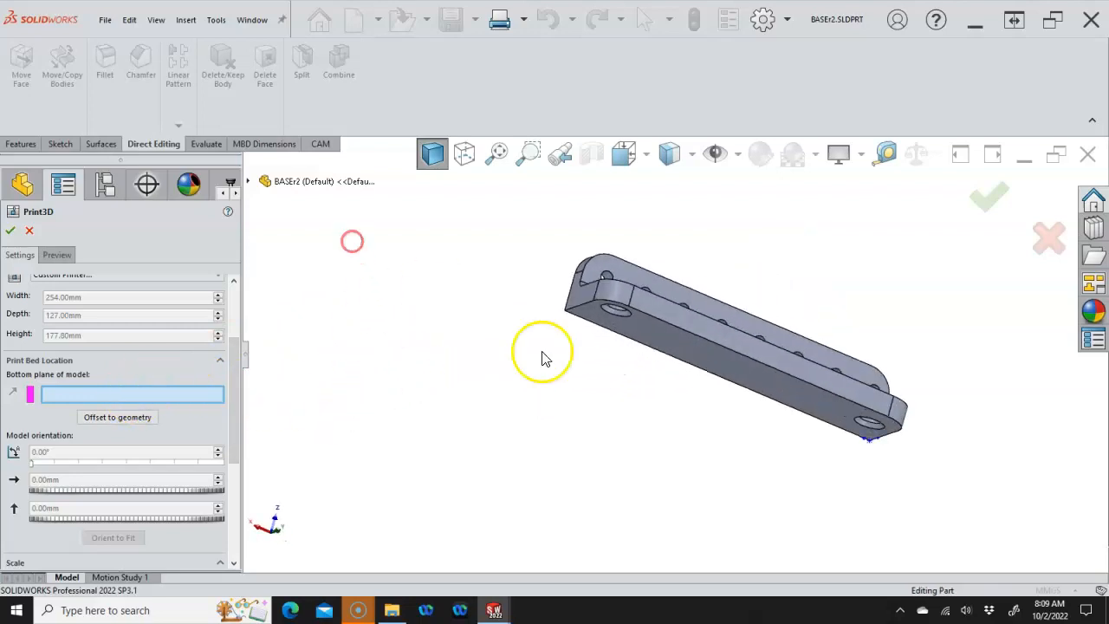
scroll(664, 314, "down", 1)
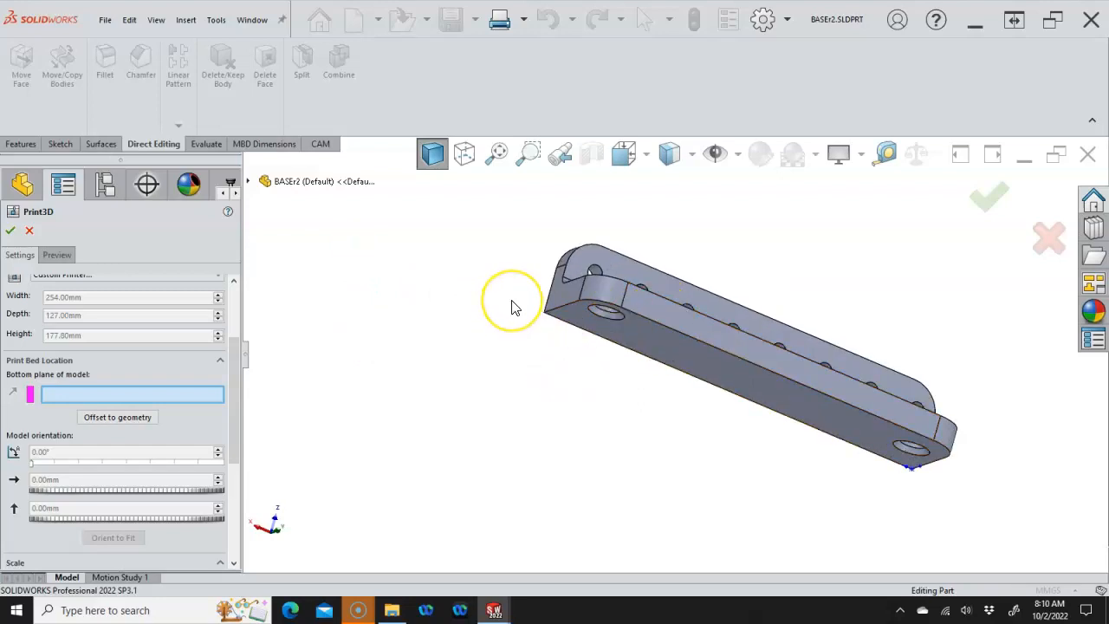
mouse_move(514, 306)
middle_mouse_down()
mouse_move(519, 342)
mouse_move(512, 310)
middle_mouse_up()
left_click(684, 363)
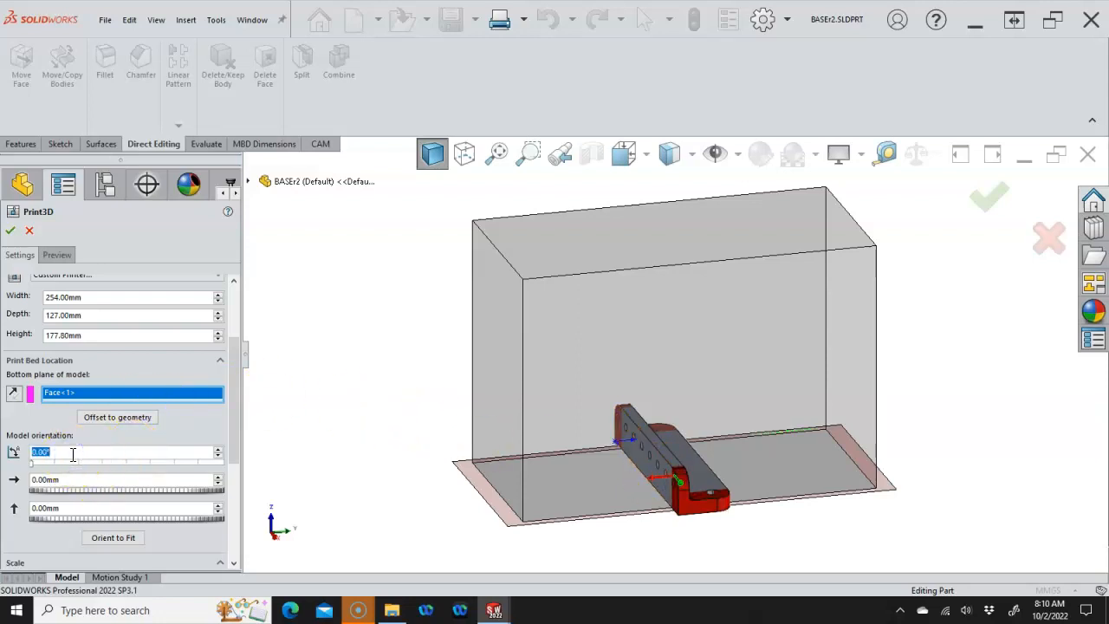
key("Tab")
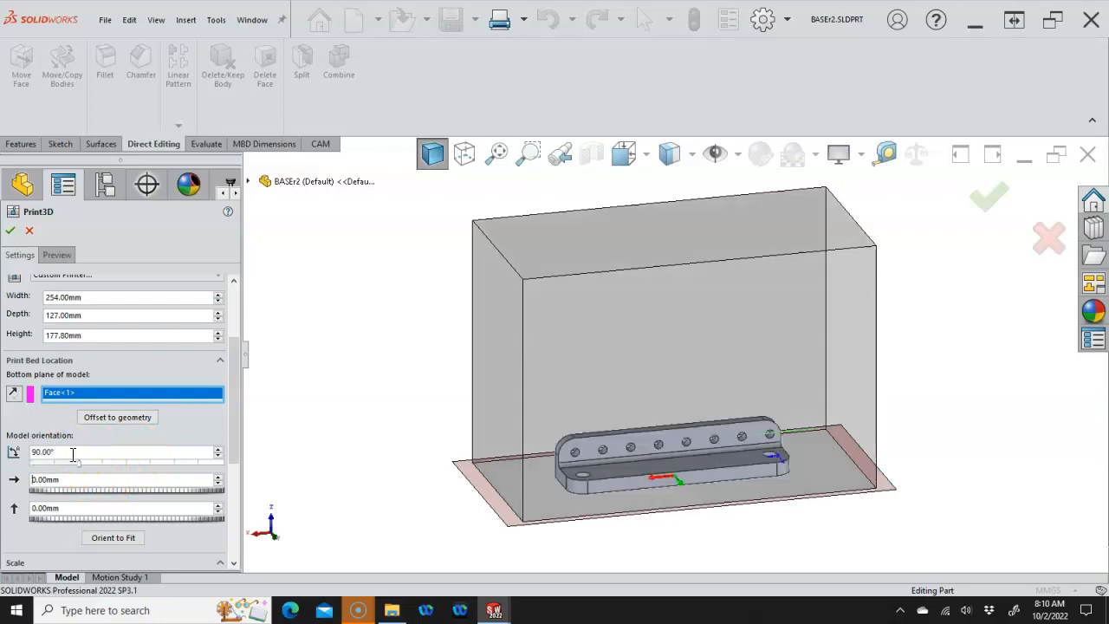
Review the Print3D scale, job quality, infill and file-saving options and the build analysis preview settings
left_click_drag(234, 386, 236, 500)
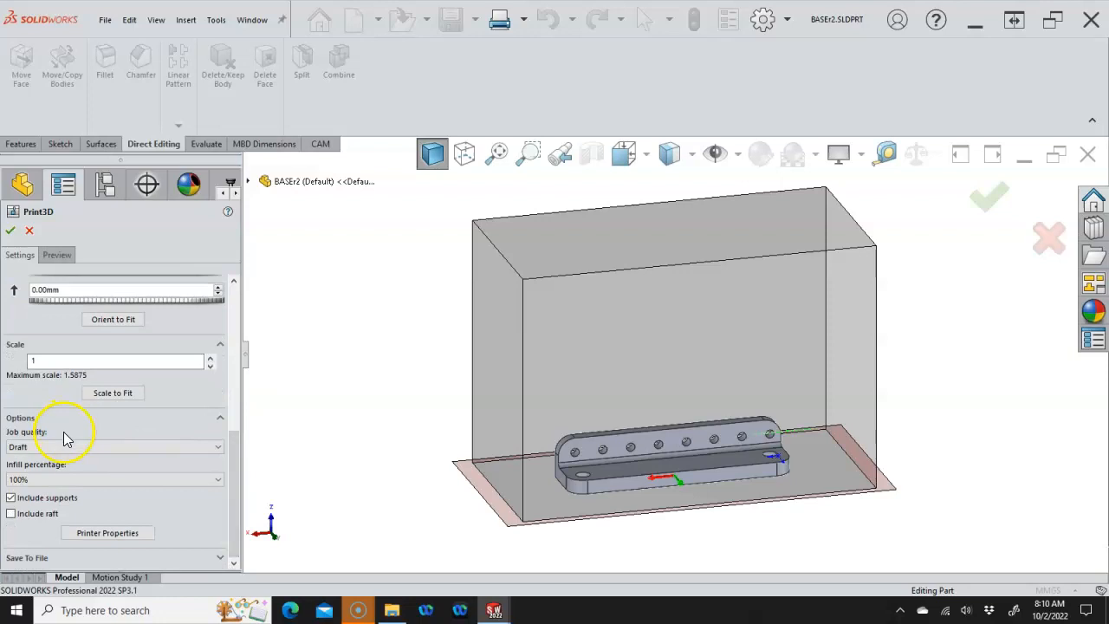
left_click(218, 559)
left_click_drag(230, 502, 231, 542)
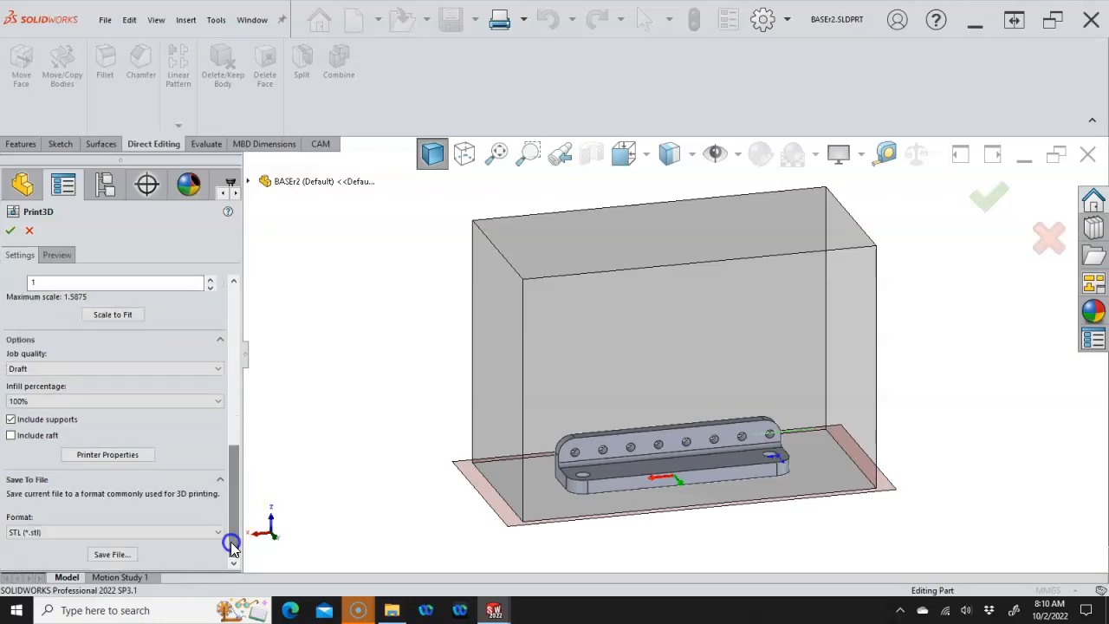
left_click(48, 253)
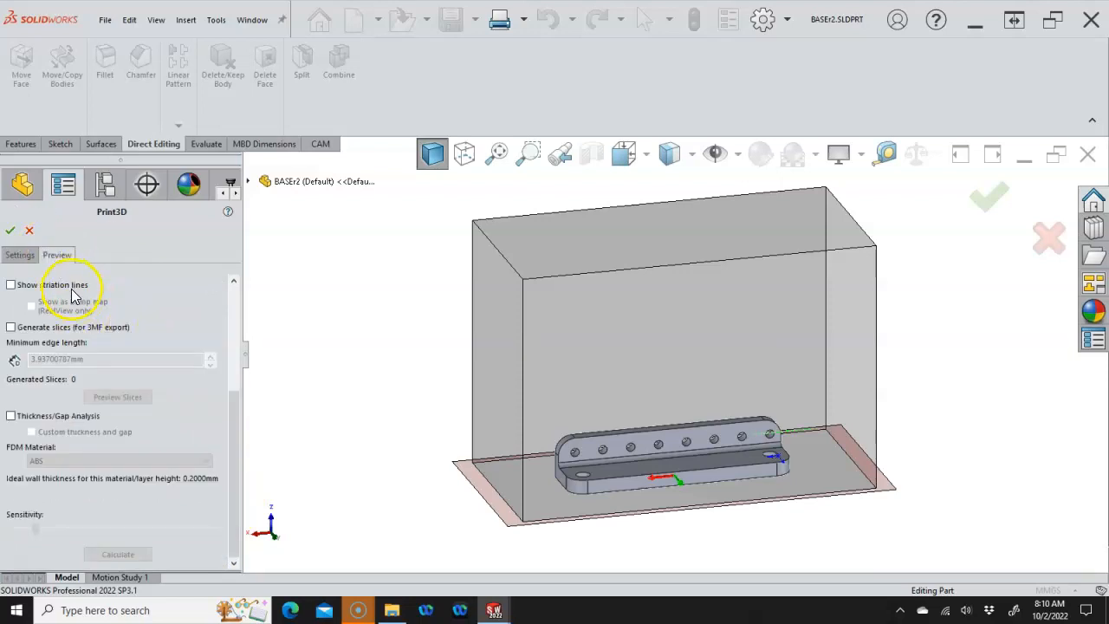
scroll(74, 295, "up", 5)
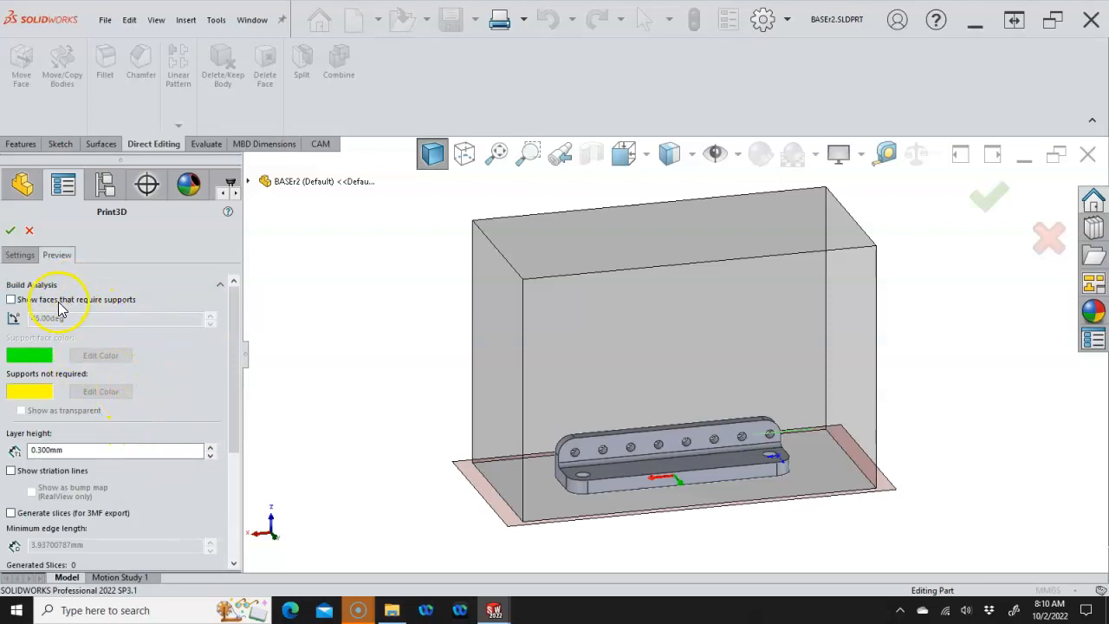
left_click(32, 253)
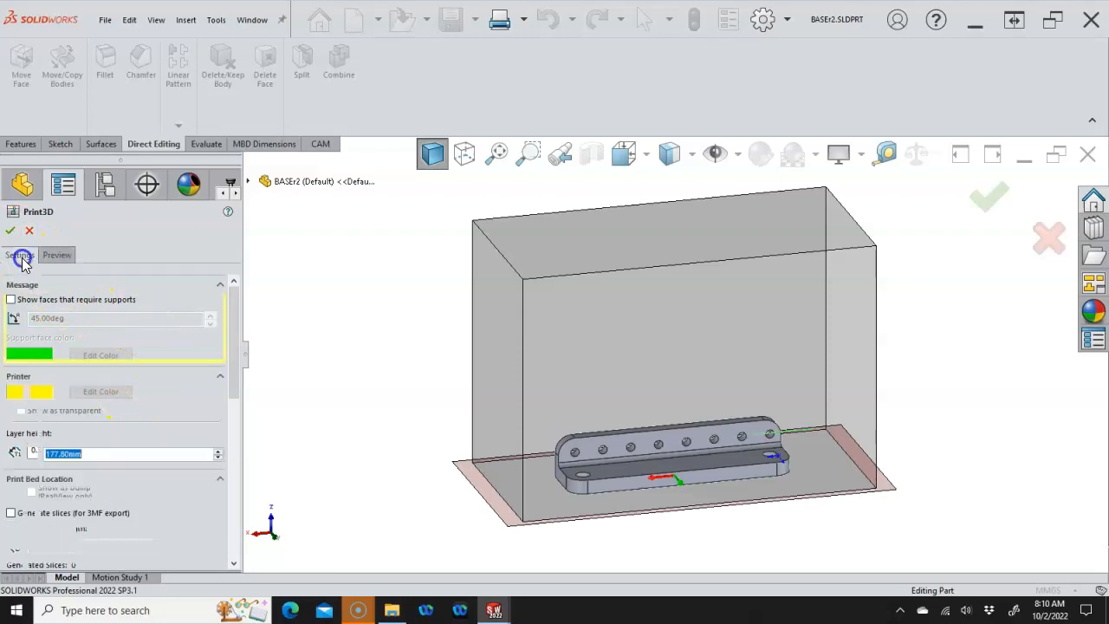
Export the base as BASEr2.3MF in 3D Manufacturing Format to the Assign02-2 folder with the Save as option, and accept Print3D
left_click_drag(230, 380, 238, 548)
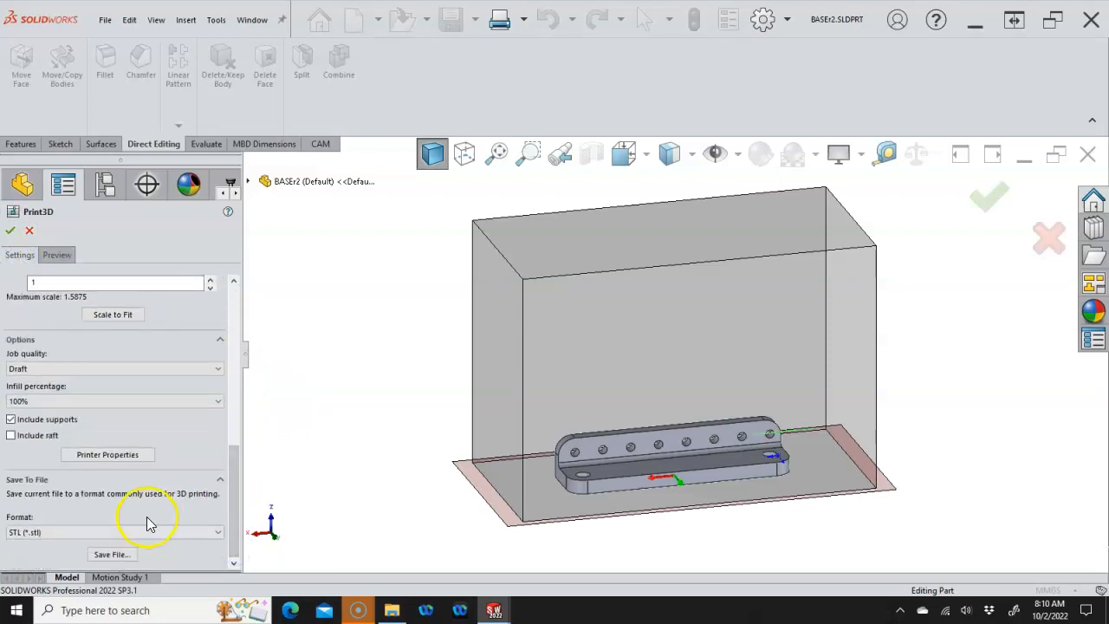
left_click(173, 533)
left_click(153, 553)
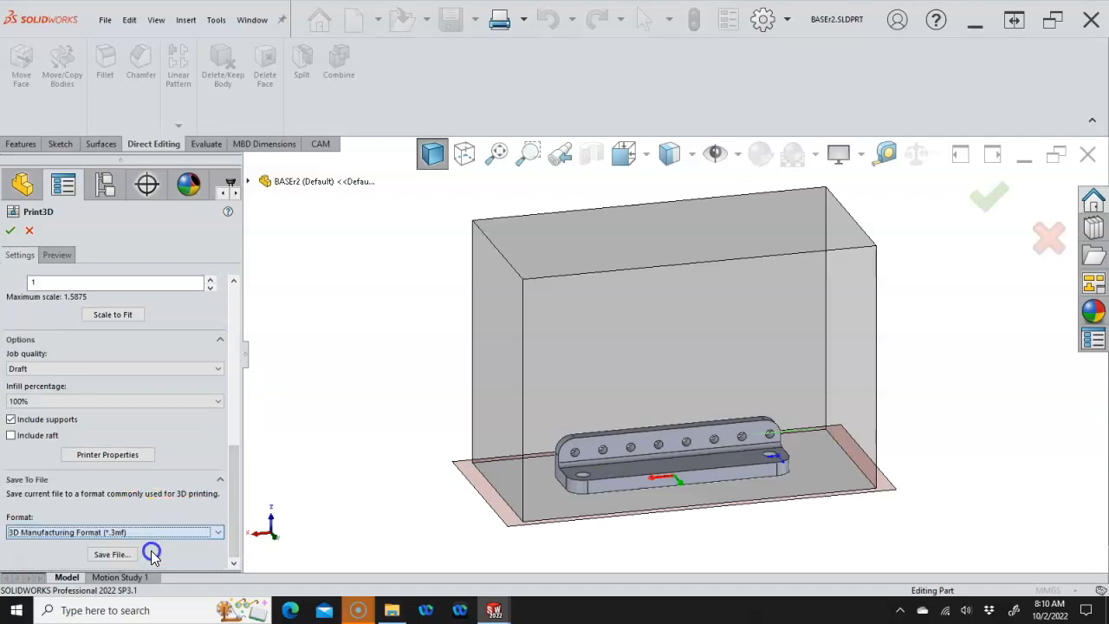
left_click(113, 554)
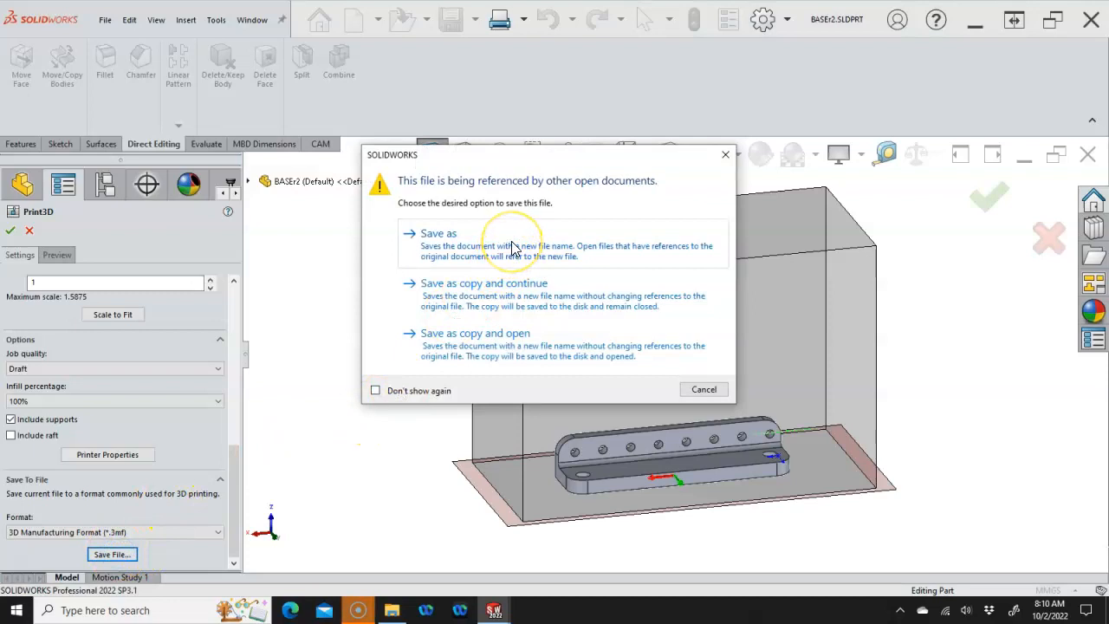
left_click(511, 245)
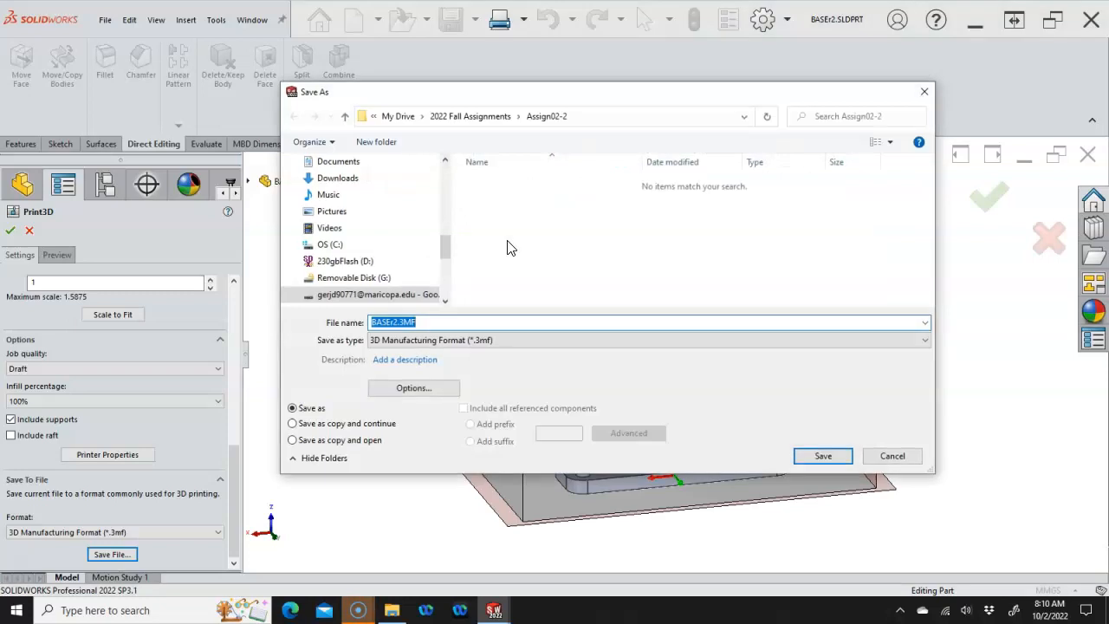
left_click(423, 360)
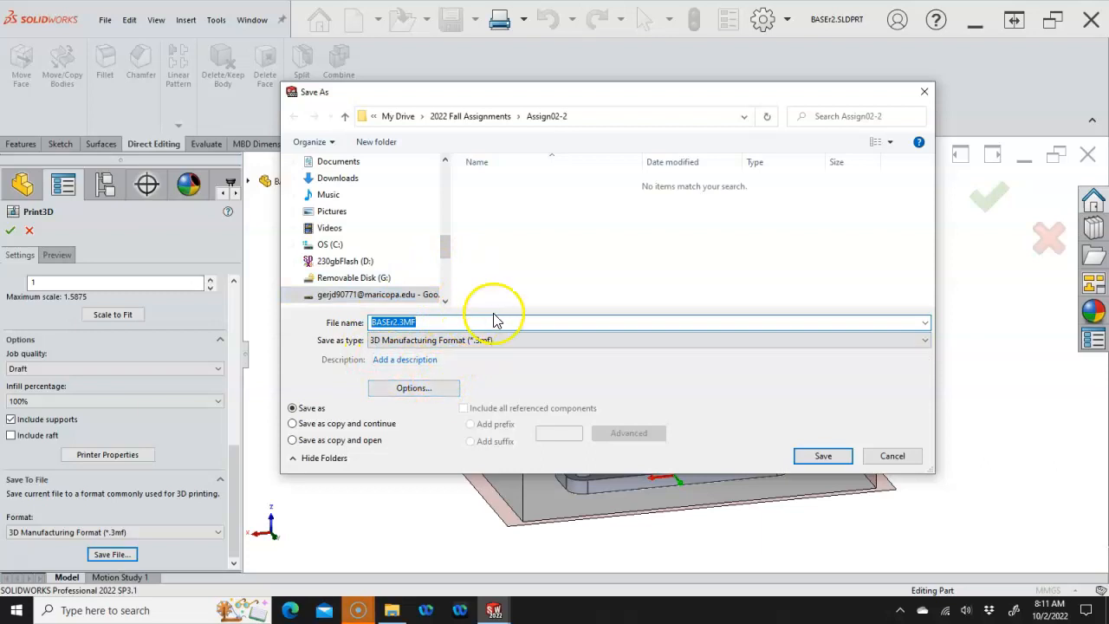
left_click(825, 459)
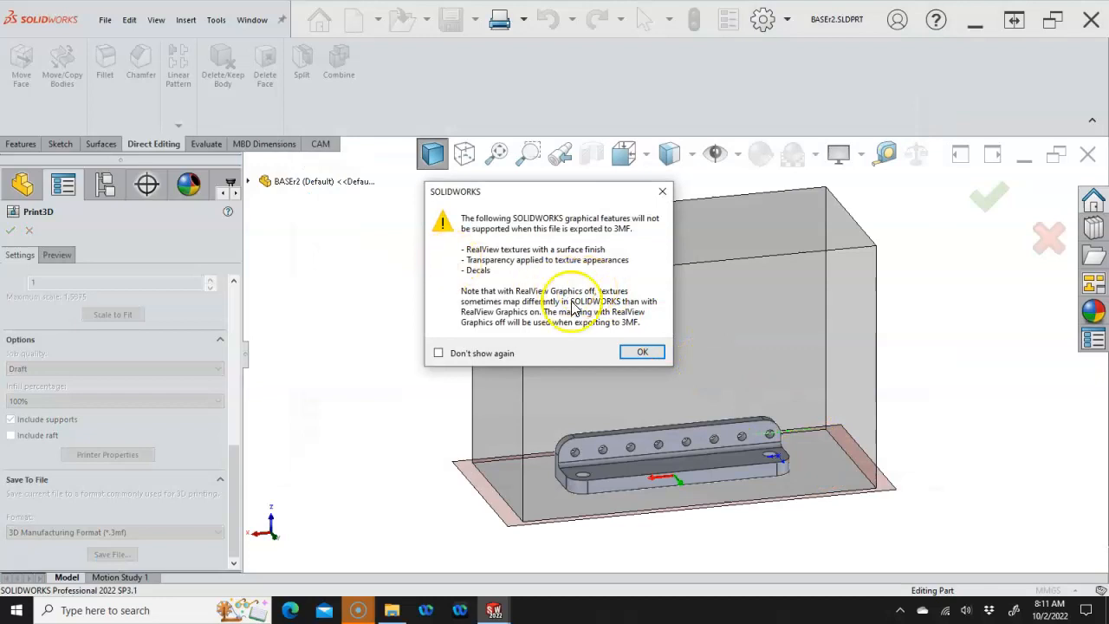
left_click(641, 354)
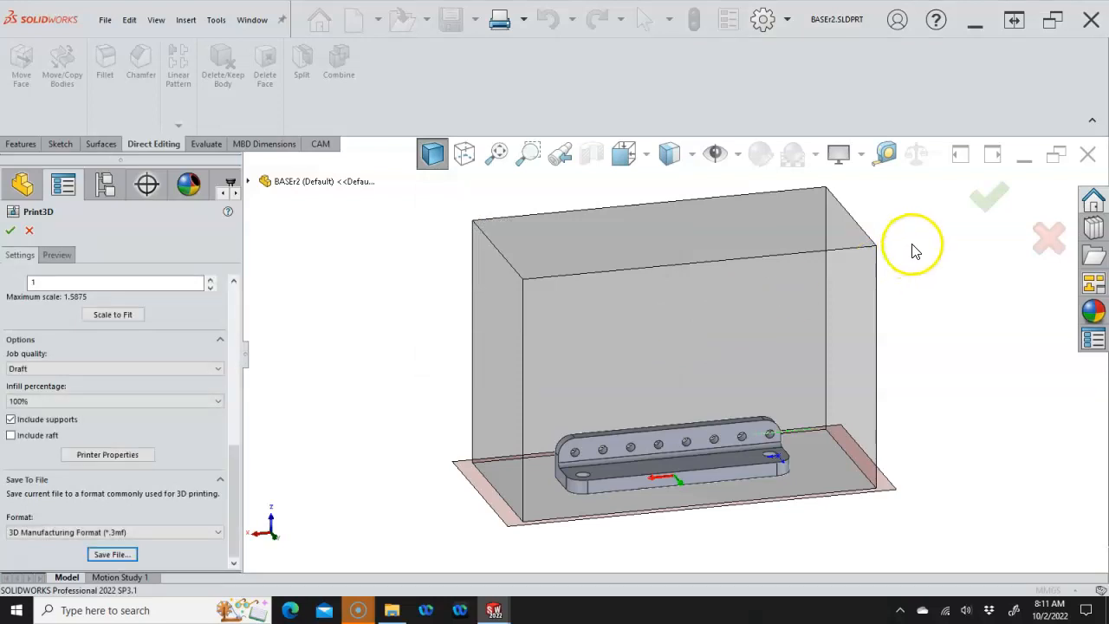
left_click(984, 201)
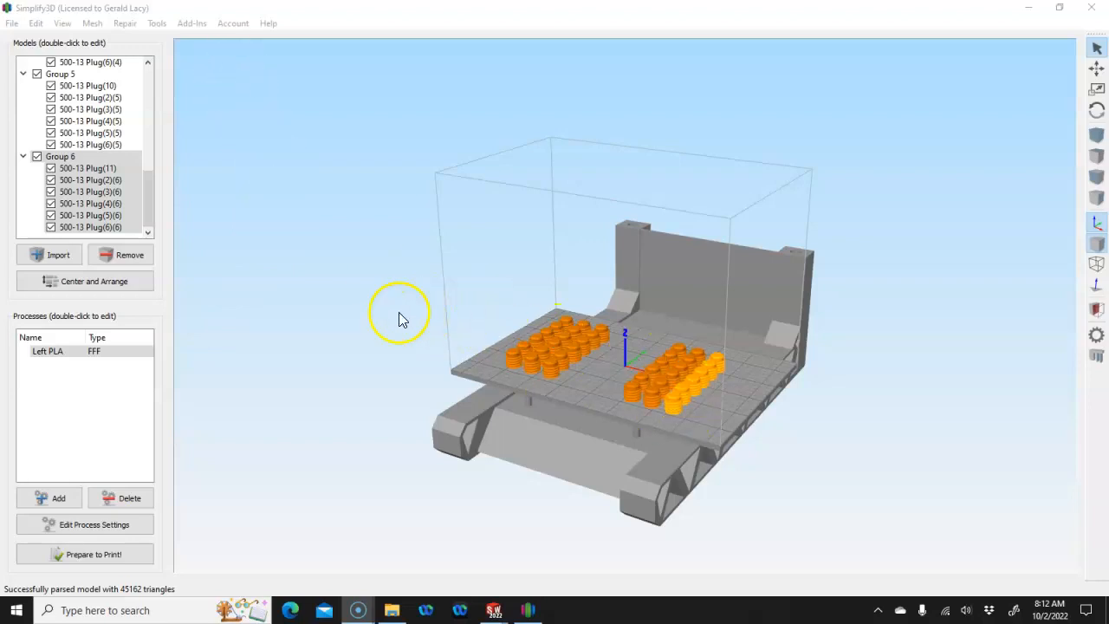
Remove all the 500-13 Plug model groups from the build platform
left_click(57, 353)
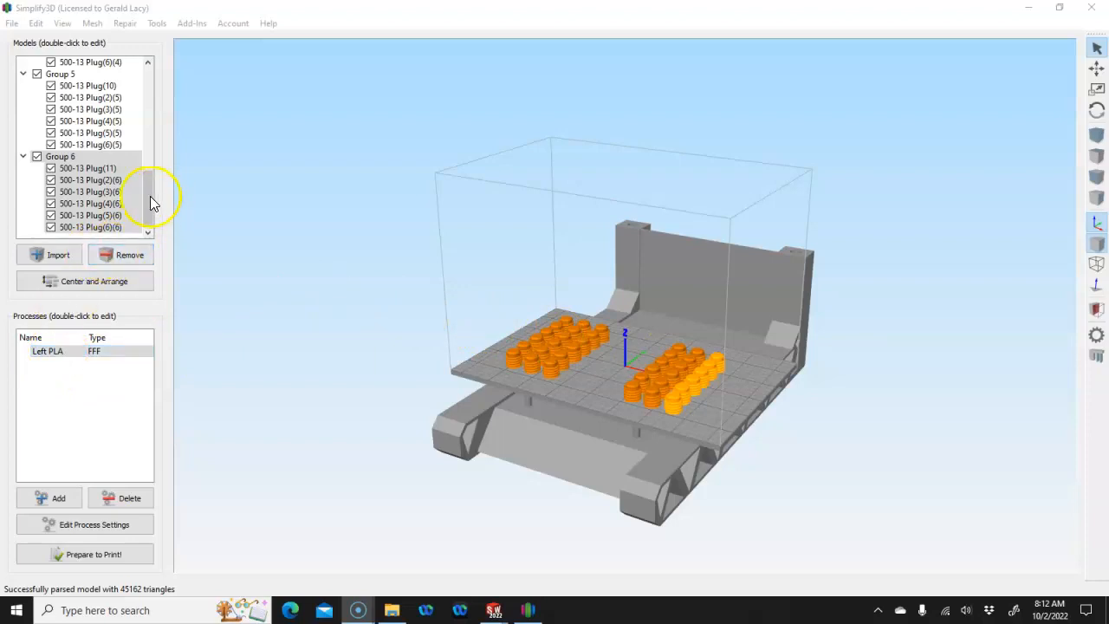
left_click_drag(147, 155, 162, 234)
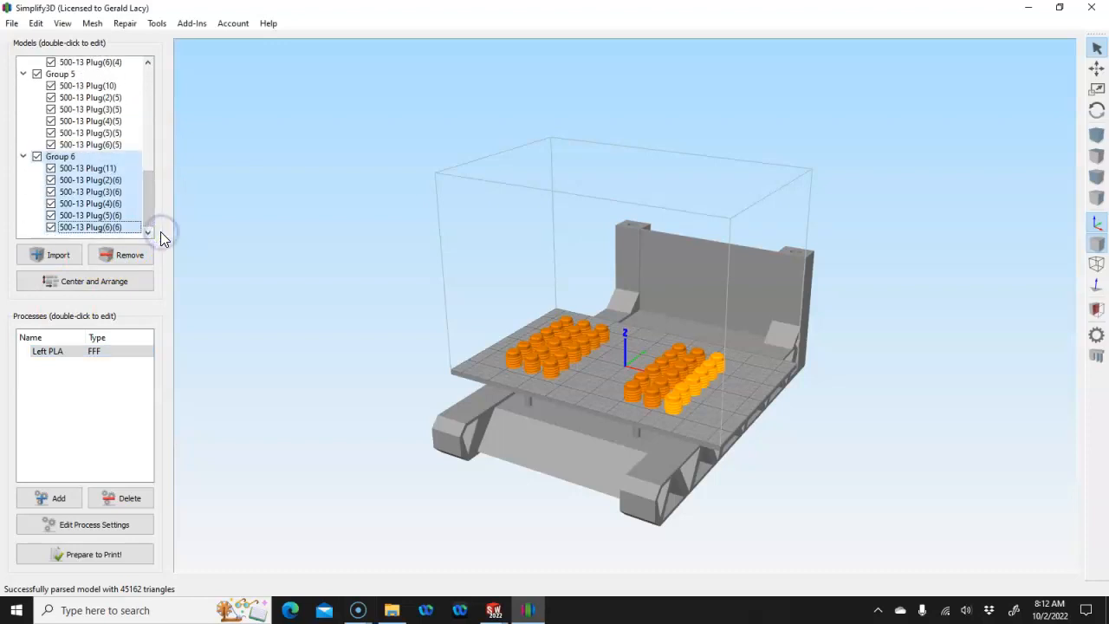
left_click(127, 256)
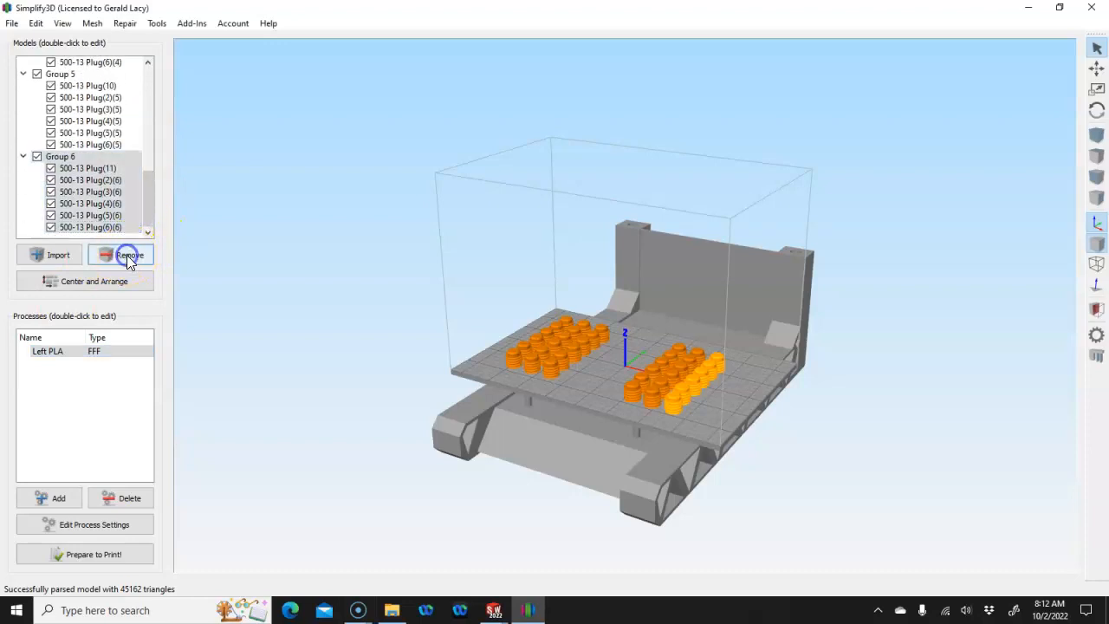
left_click(126, 256)
left_click(127, 256)
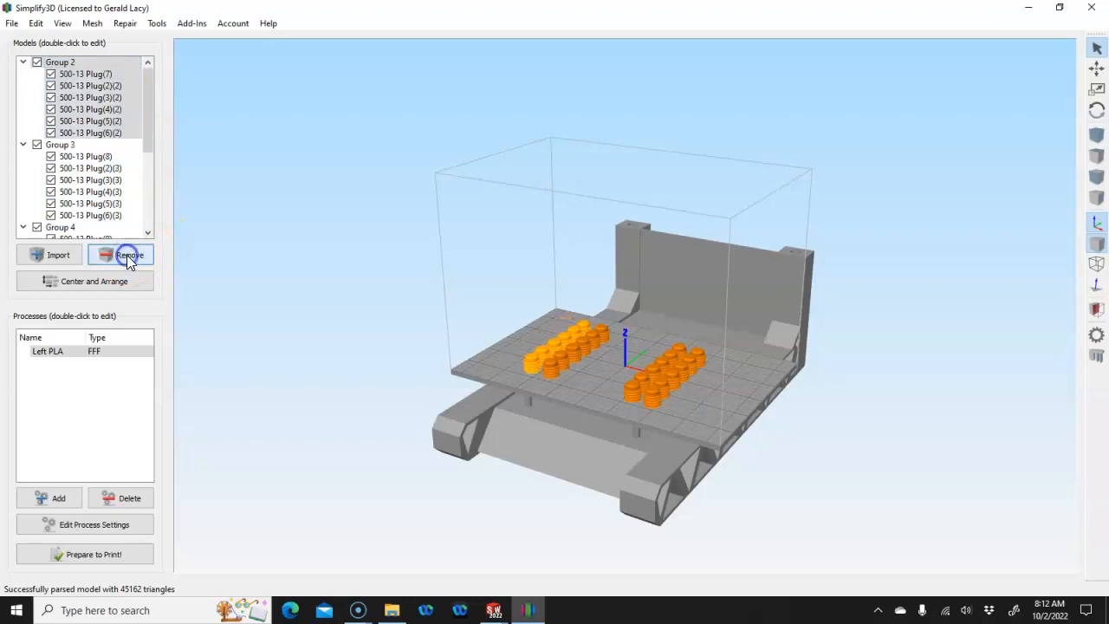
left_click(127, 255)
left_click(127, 255)
left_click(126, 254)
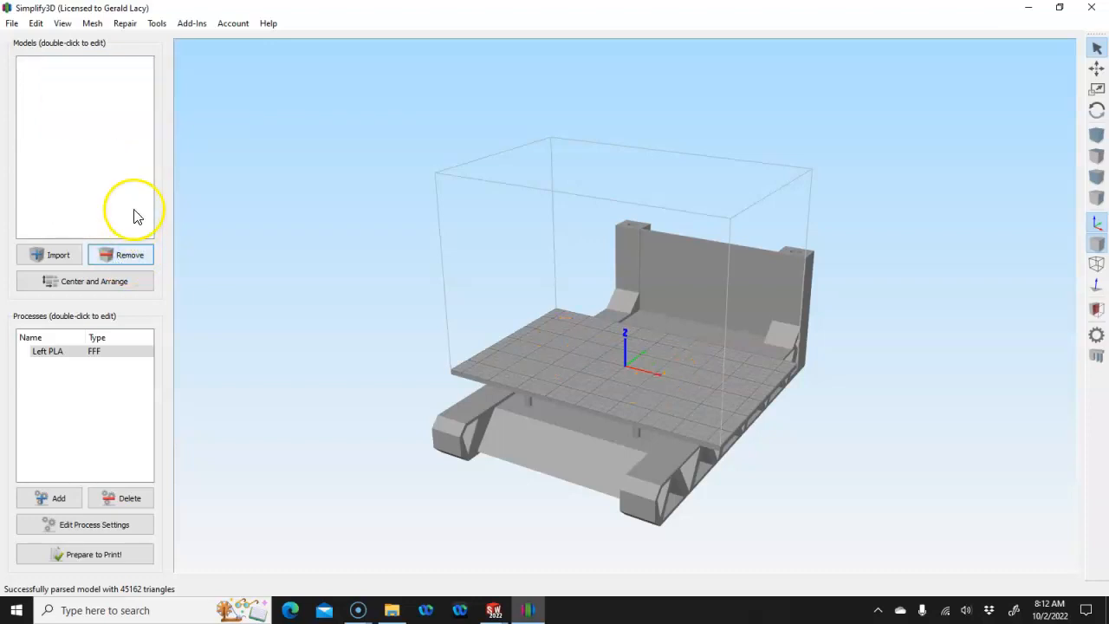
Import BASEr2.3MF from the Assign02-2 folder inside 2022 Fall Assignments on My Drive
left_click(64, 253)
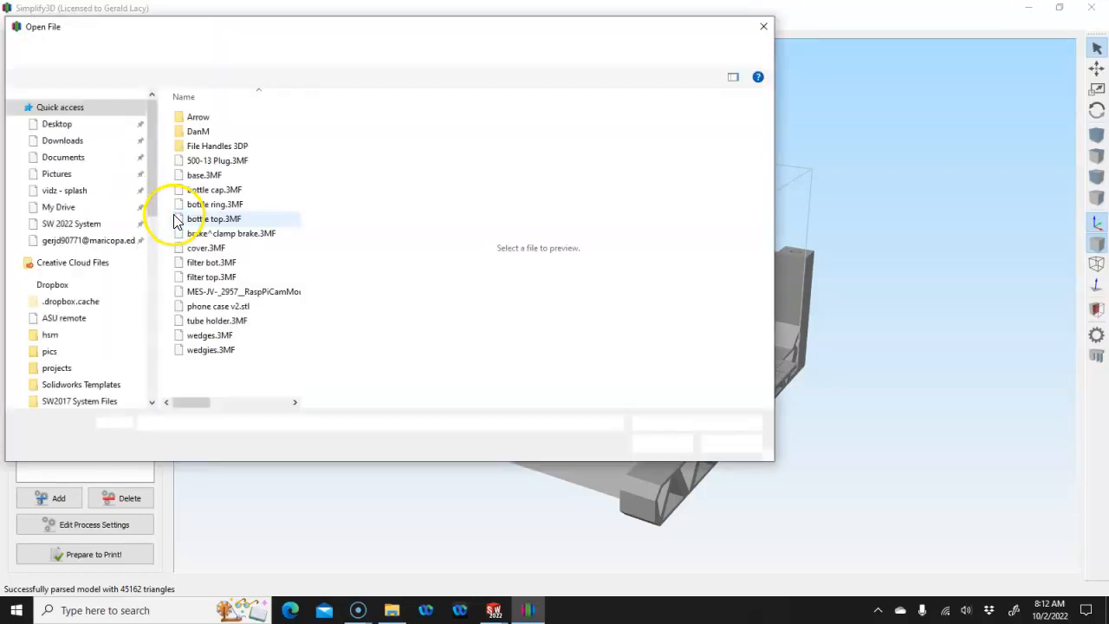
left_click(84, 209)
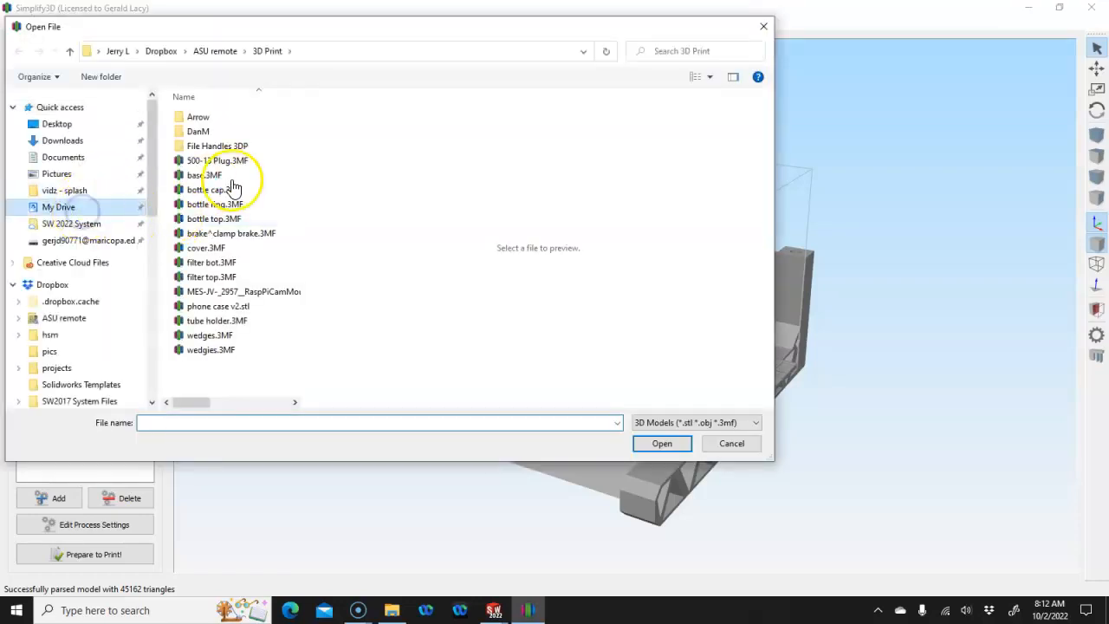
left_click(233, 147)
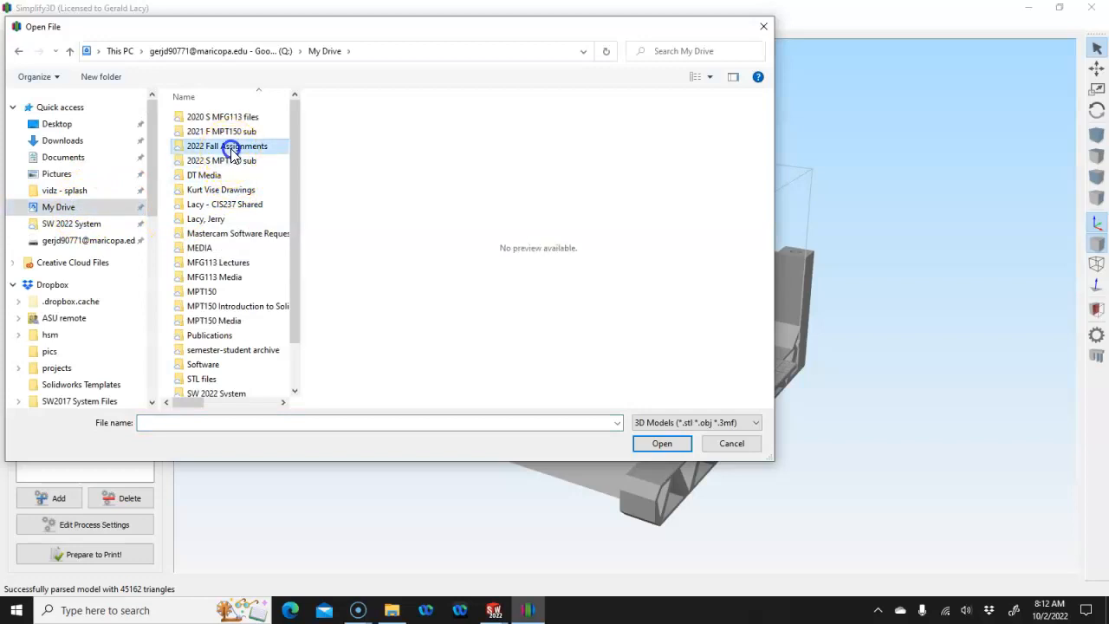
double_click(232, 148)
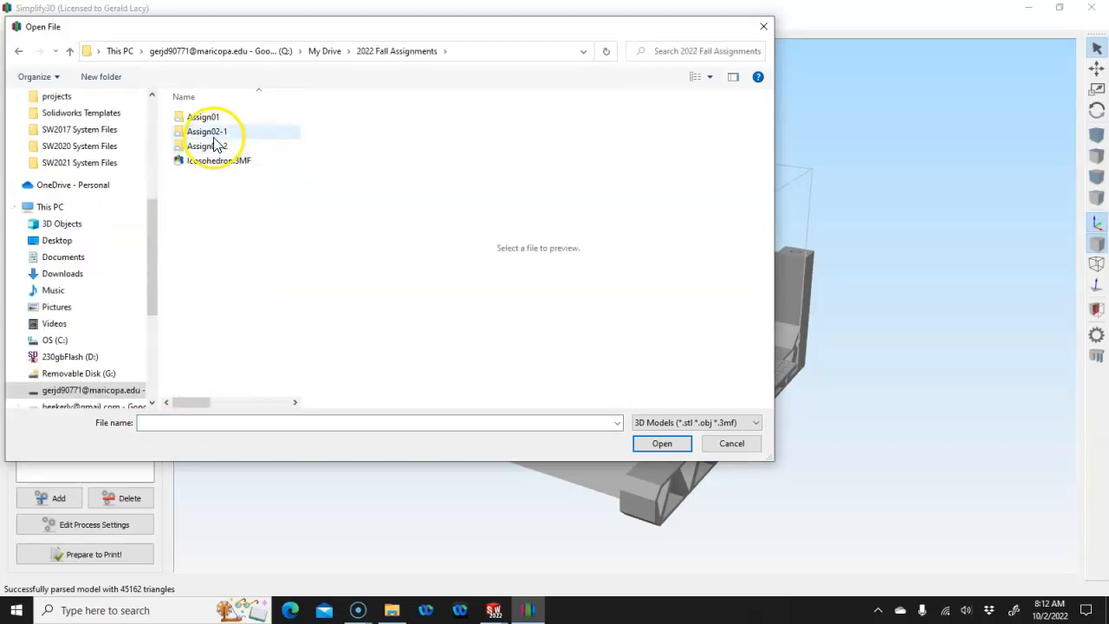
double_click(214, 145)
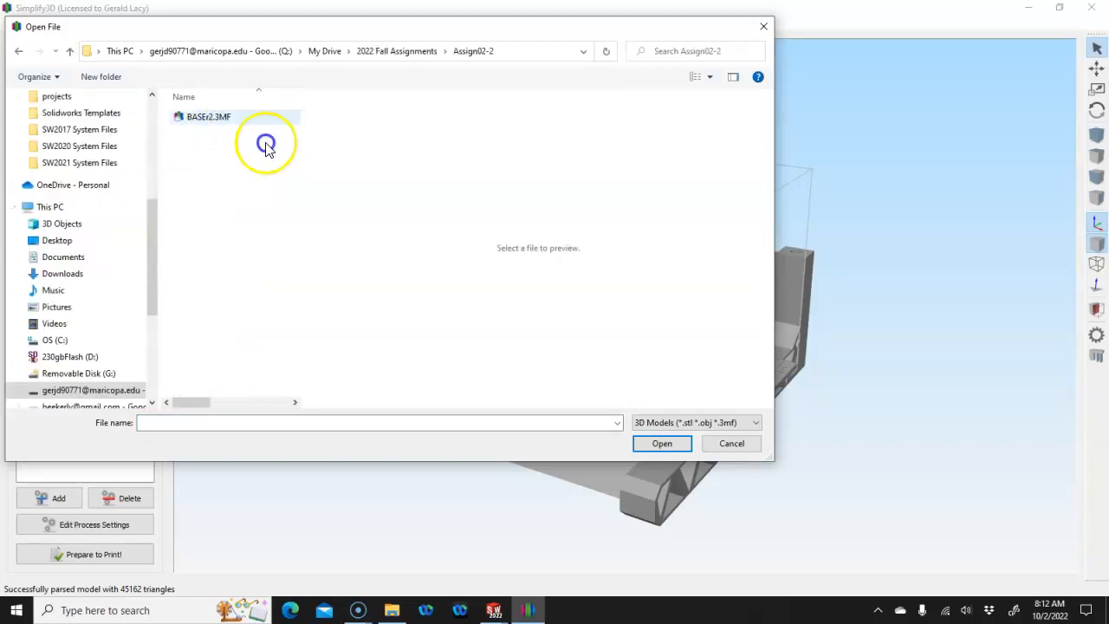
left_click(208, 116)
left_click(667, 443)
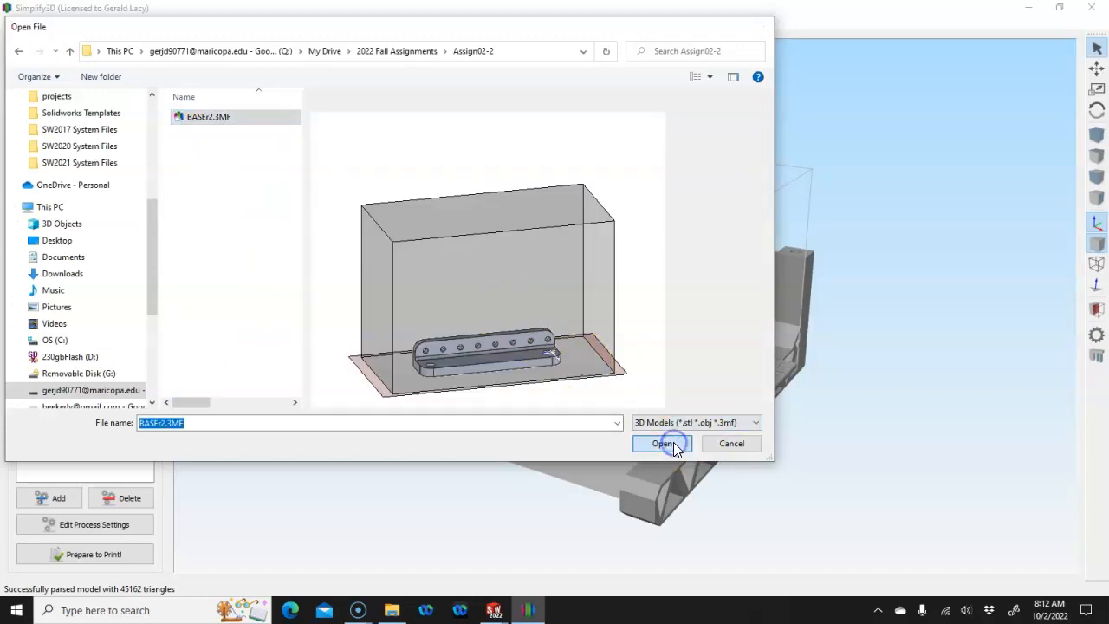
Move the BASEr2 model toward the front of the build platform, trying a Y offset of -40 mm and settling on -60 mm
mouse_move(589, 381)
left_mouse_down()
mouse_move(465, 370)
mouse_move(565, 349)
left_mouse_up()
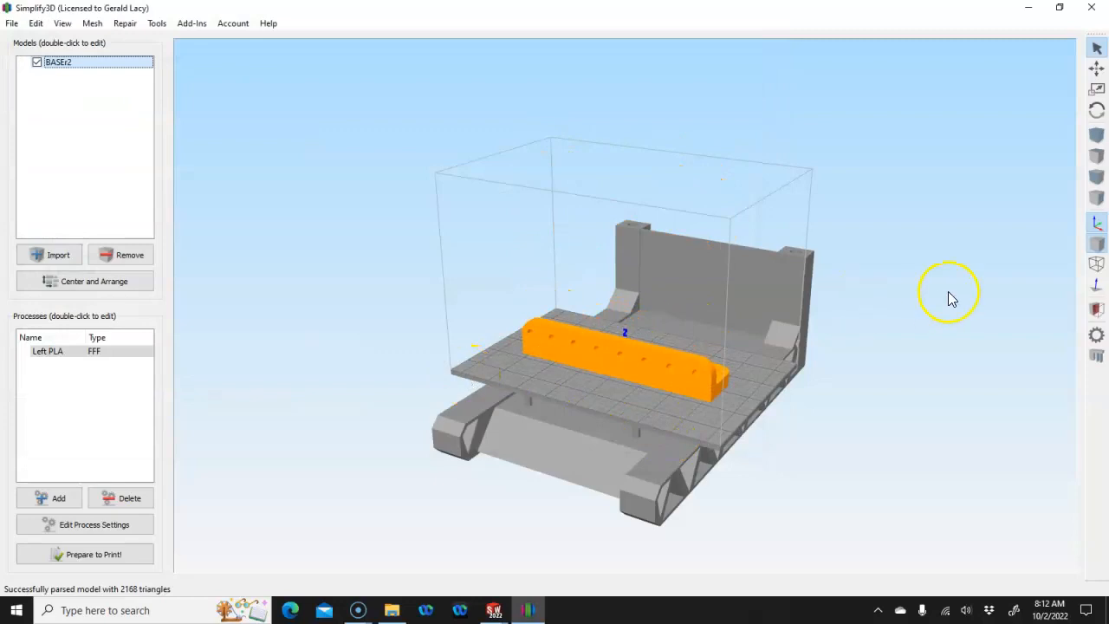
left_click(1096, 156)
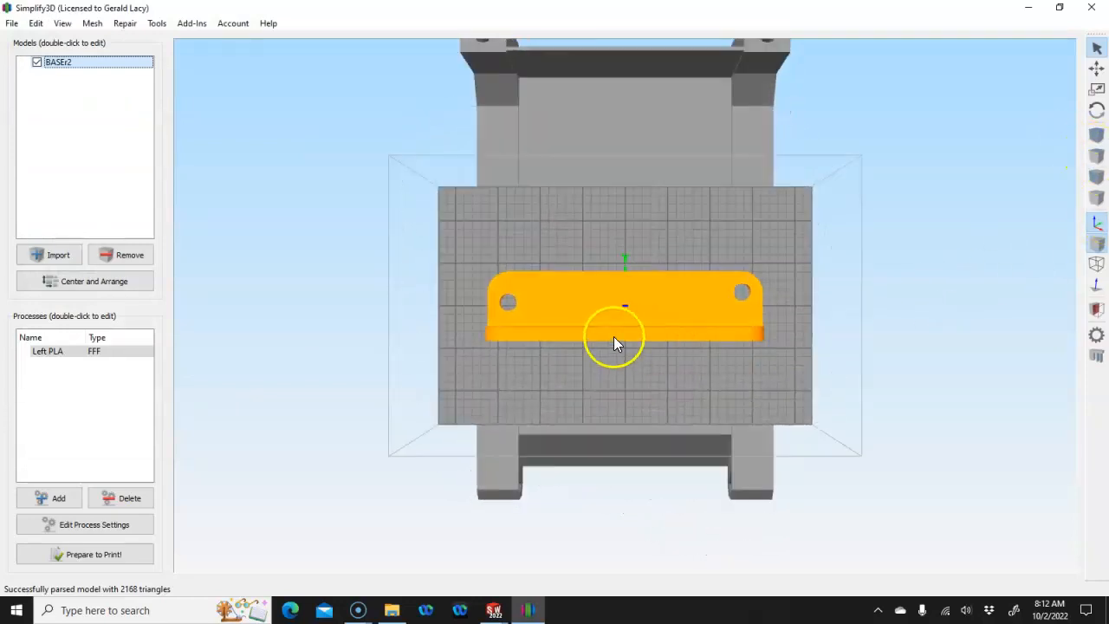
double_click(622, 331)
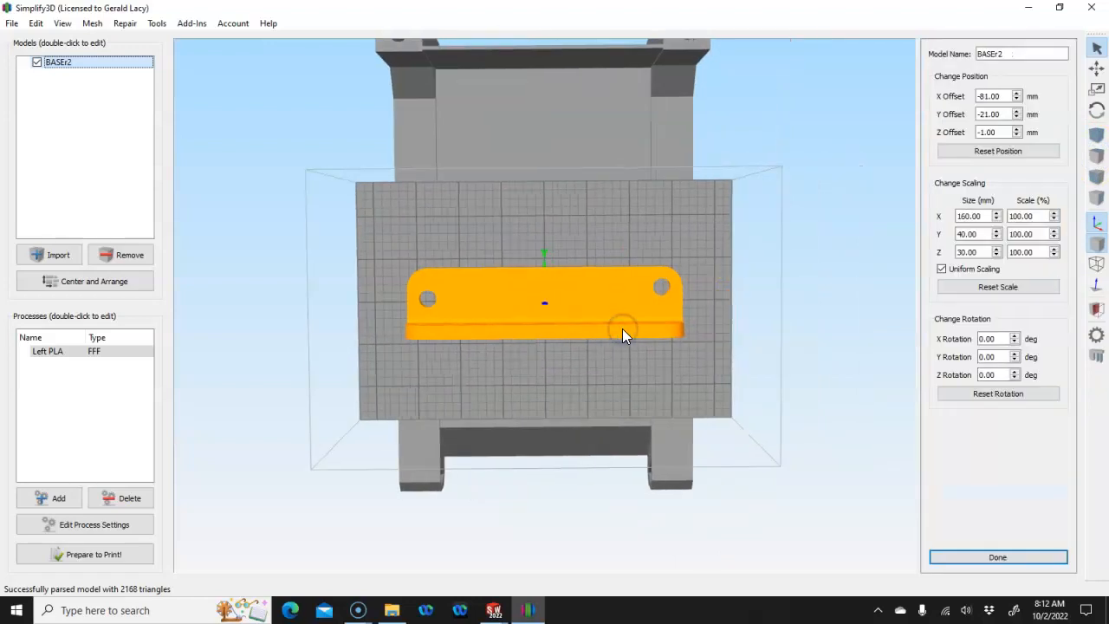
left_click_drag(625, 293, 624, 315)
double_click(870, 268)
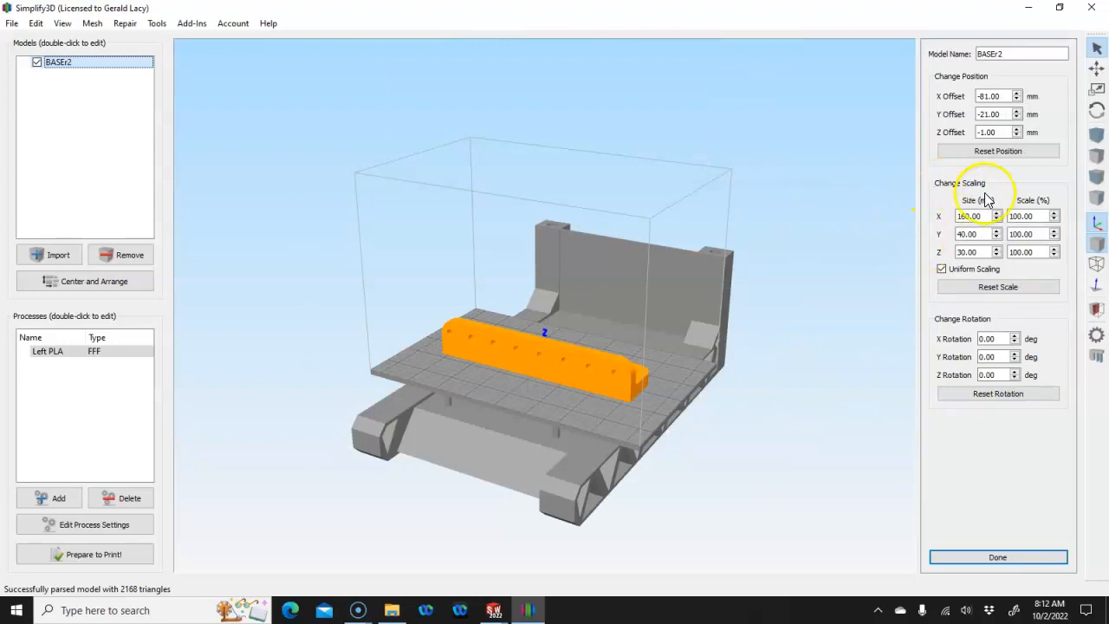
double_click(986, 114)
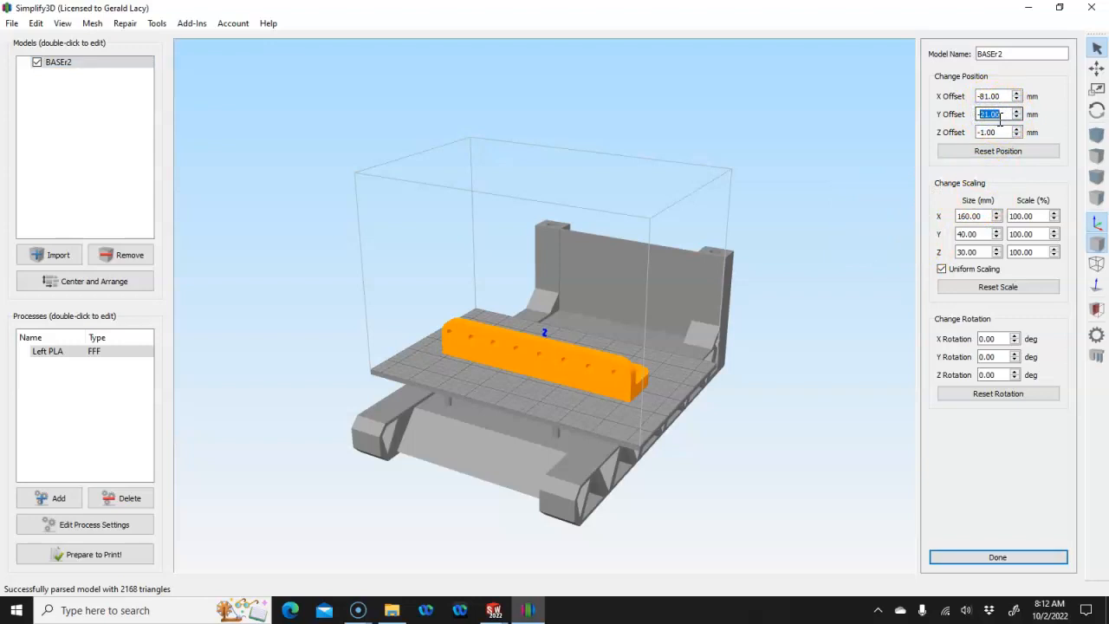
type("-40")
key("Tab")
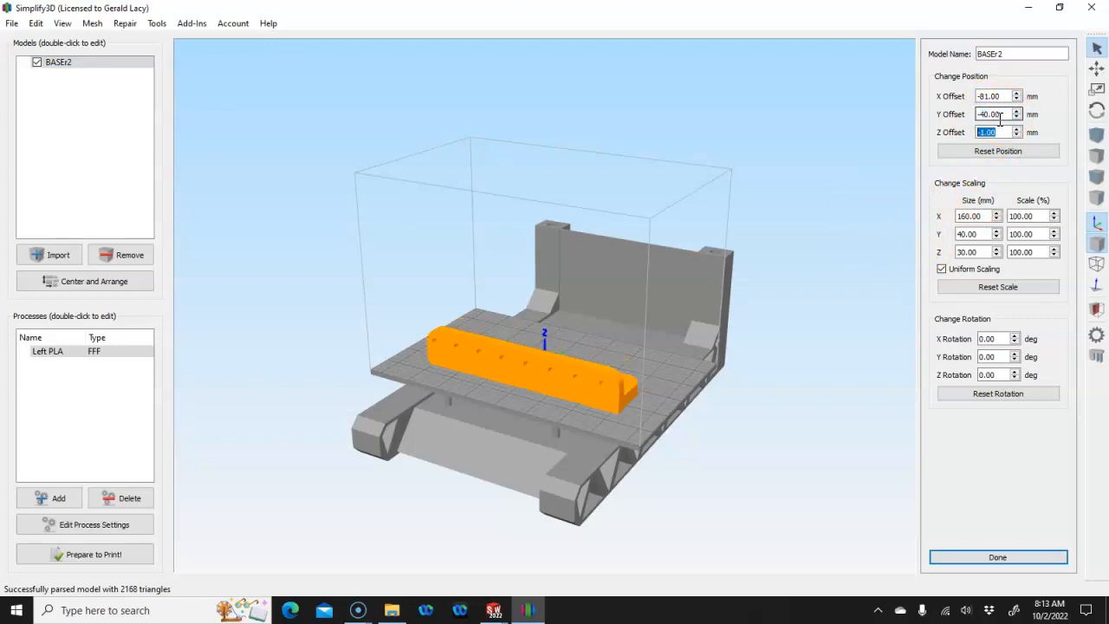
left_click(993, 114)
key("Tab")
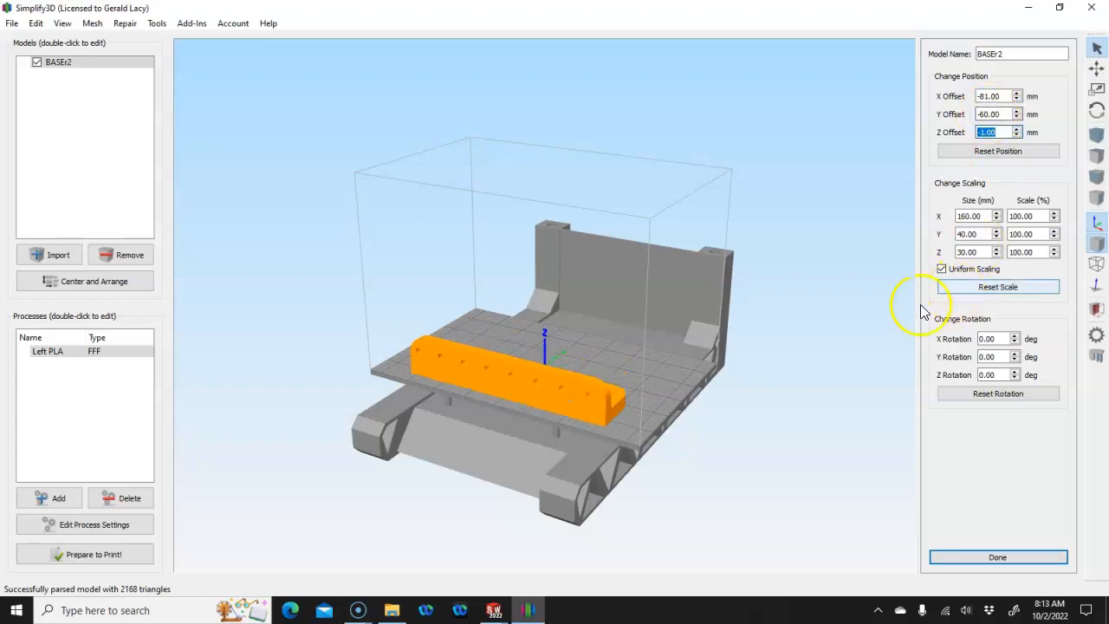
left_click(1096, 155)
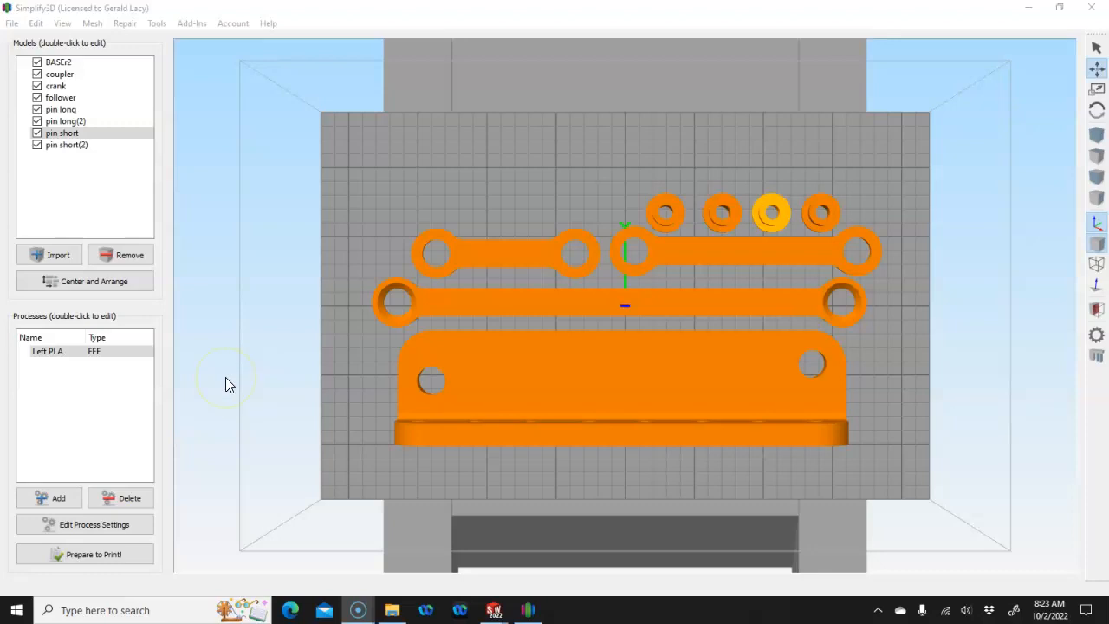
Open the Left PLA process and review its extruder, layer, skirt/brim, infill and support settings
left_click(120, 383)
double_click(74, 354)
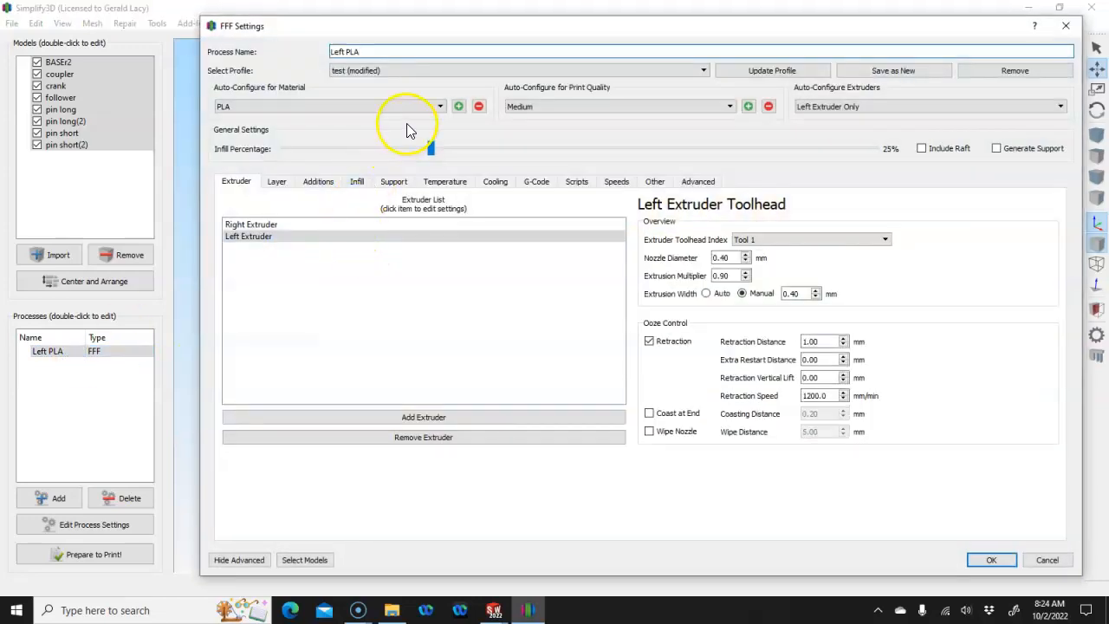
left_click(277, 185)
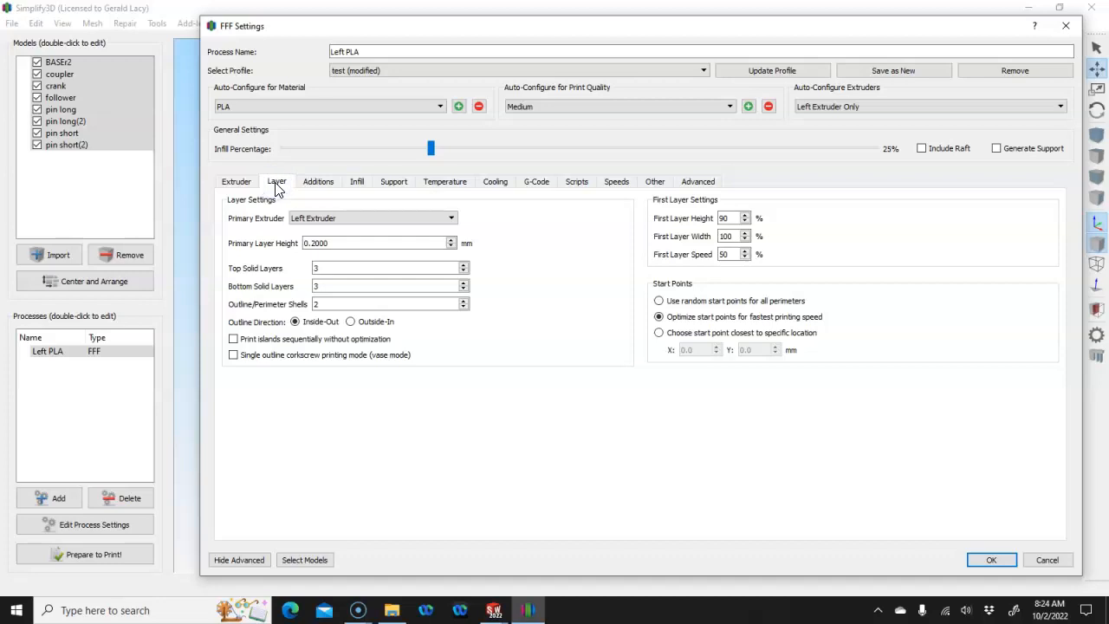
left_click(316, 184)
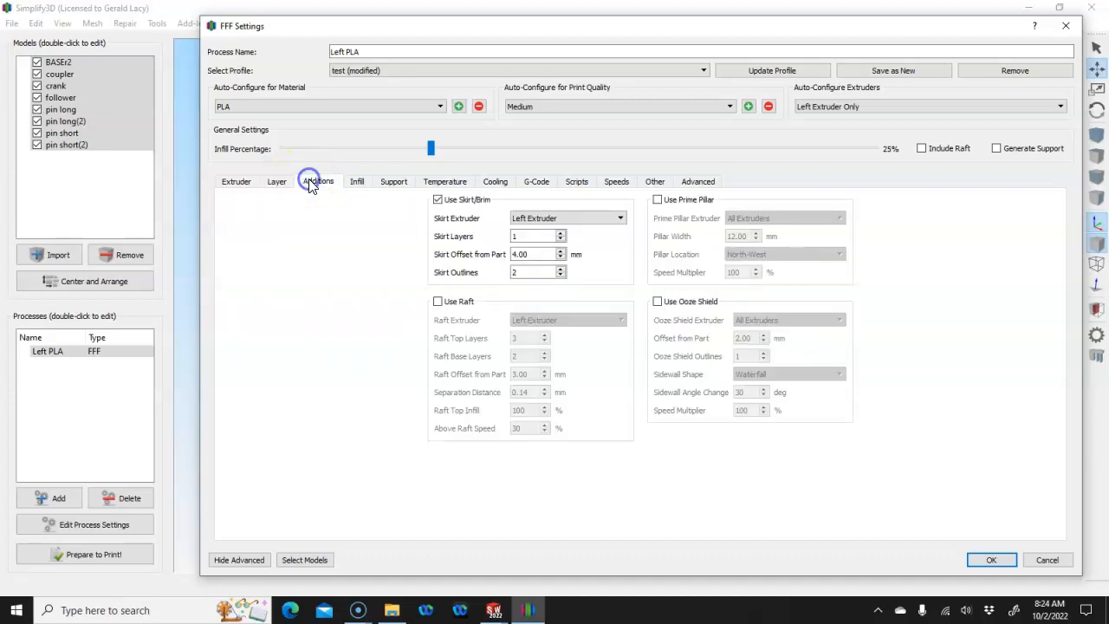
left_click(434, 202)
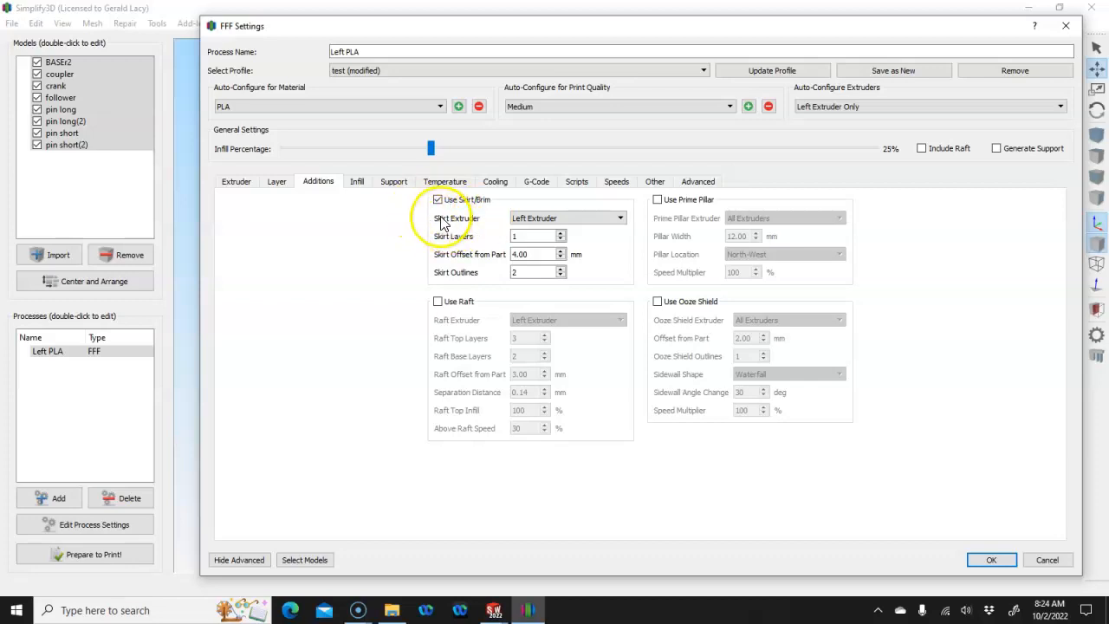
left_click(359, 185)
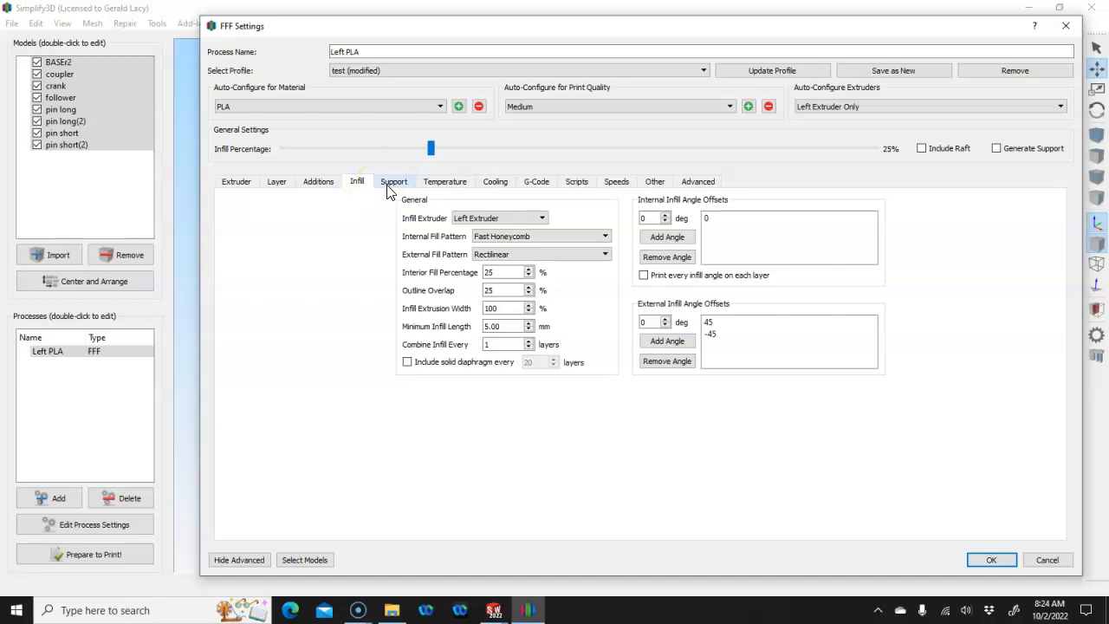
left_click(387, 187)
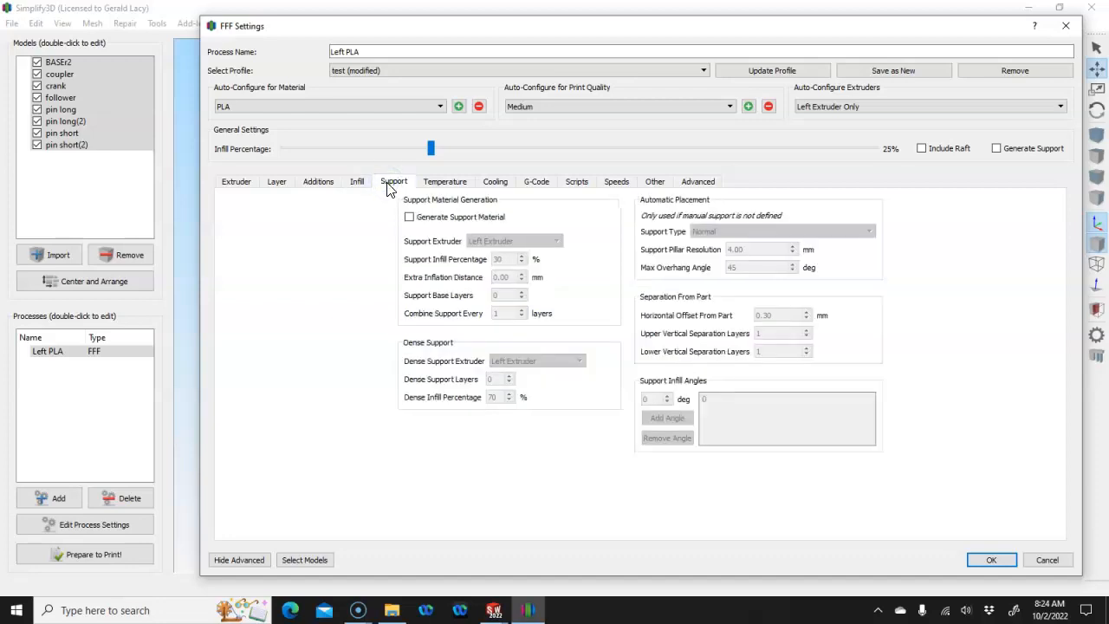
Review the temperature, cooling, G-code, script, speed, other and advanced settings of the Left PLA process, and accept the process settings
left_click(444, 184)
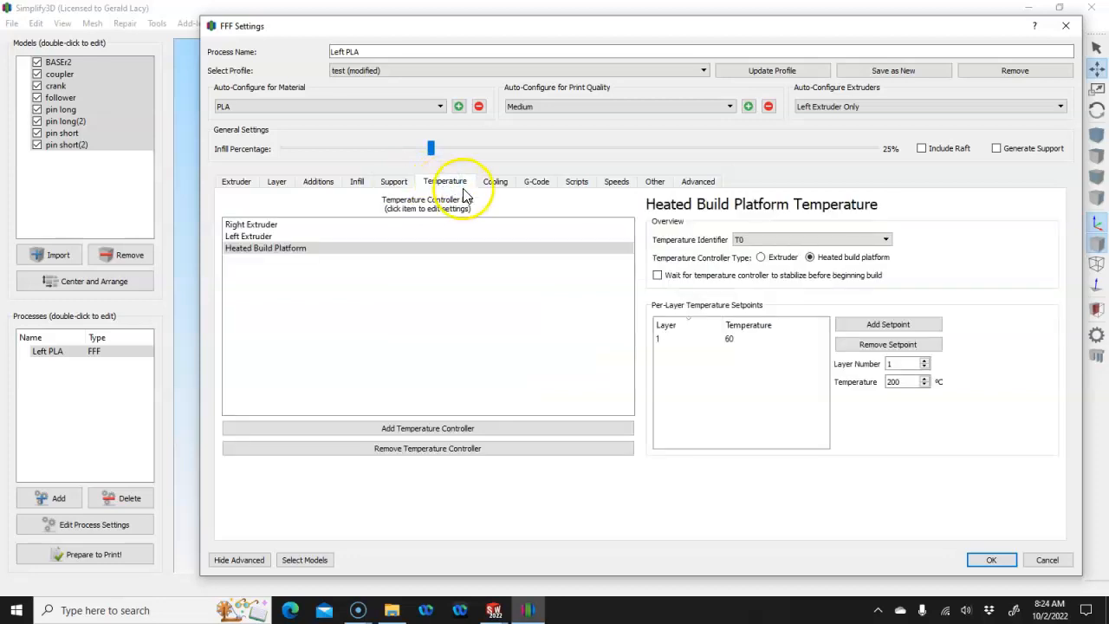
left_click(258, 240)
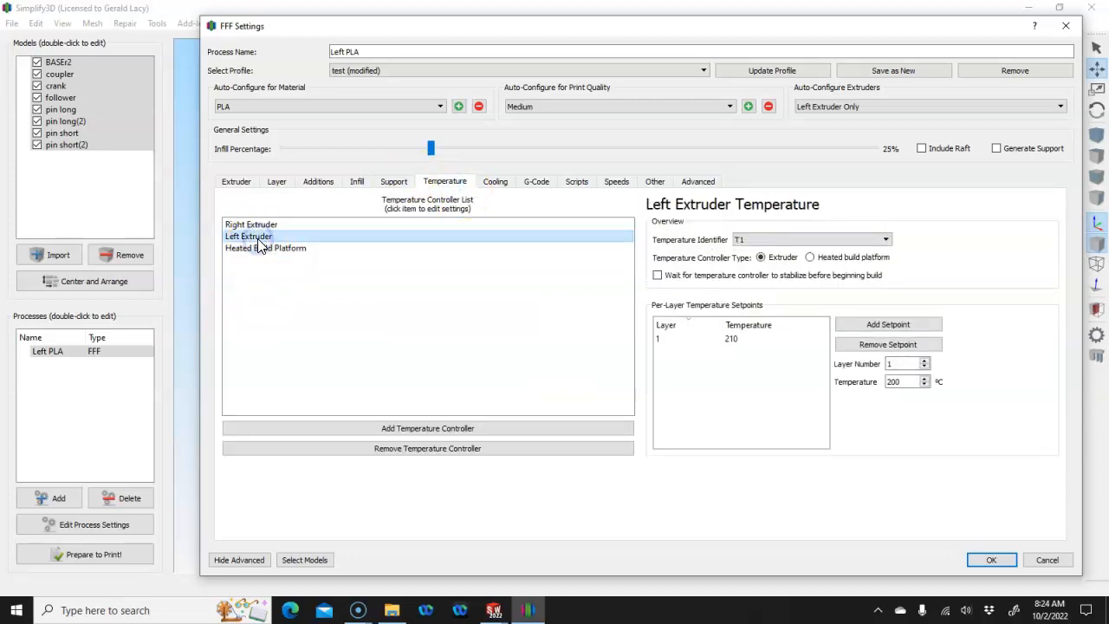
left_click(496, 185)
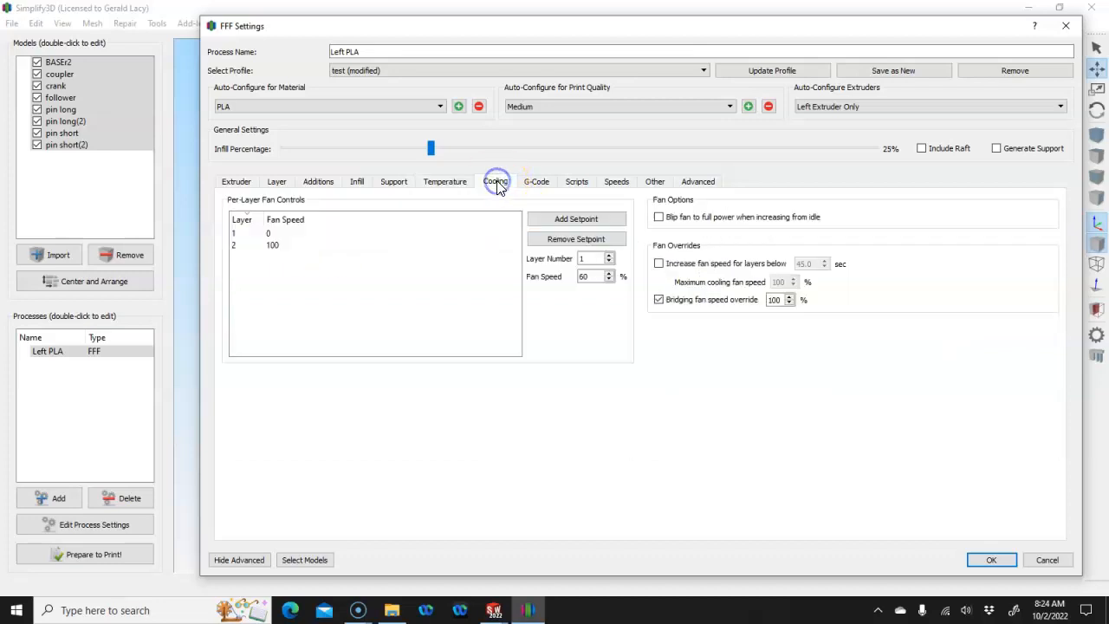
left_click(538, 184)
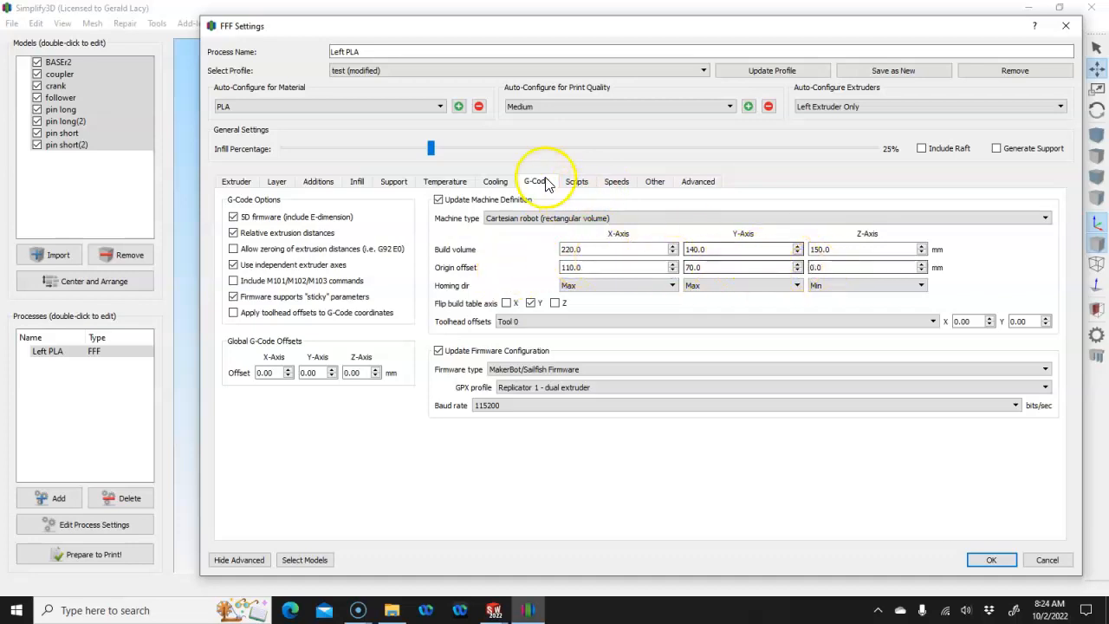
left_click(578, 181)
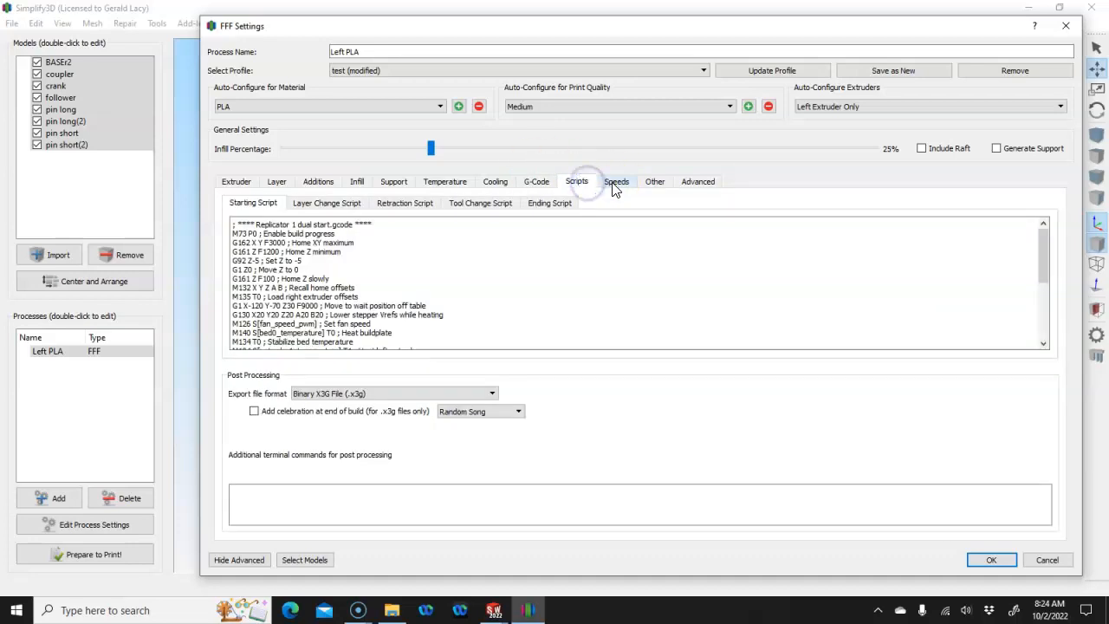
left_click(614, 183)
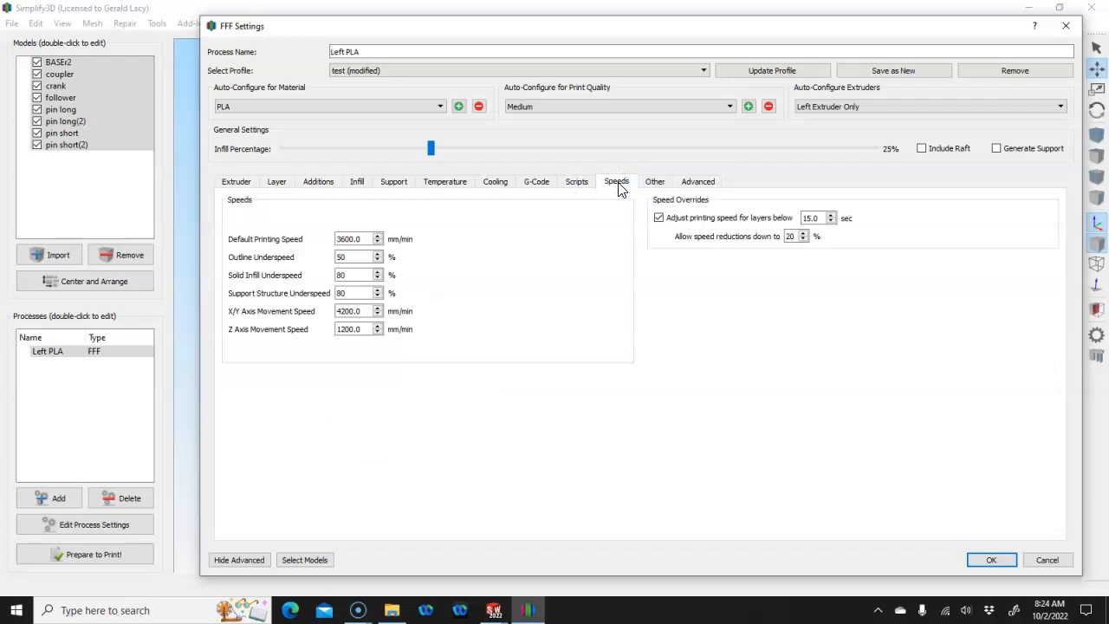
left_click(655, 182)
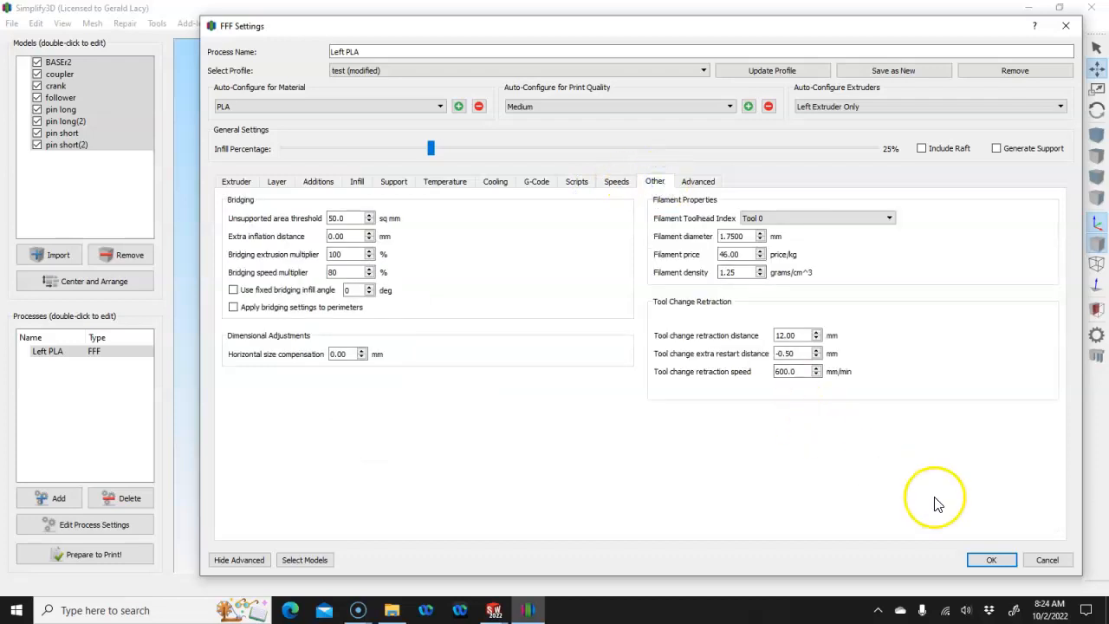
left_click(698, 182)
left_click(986, 559)
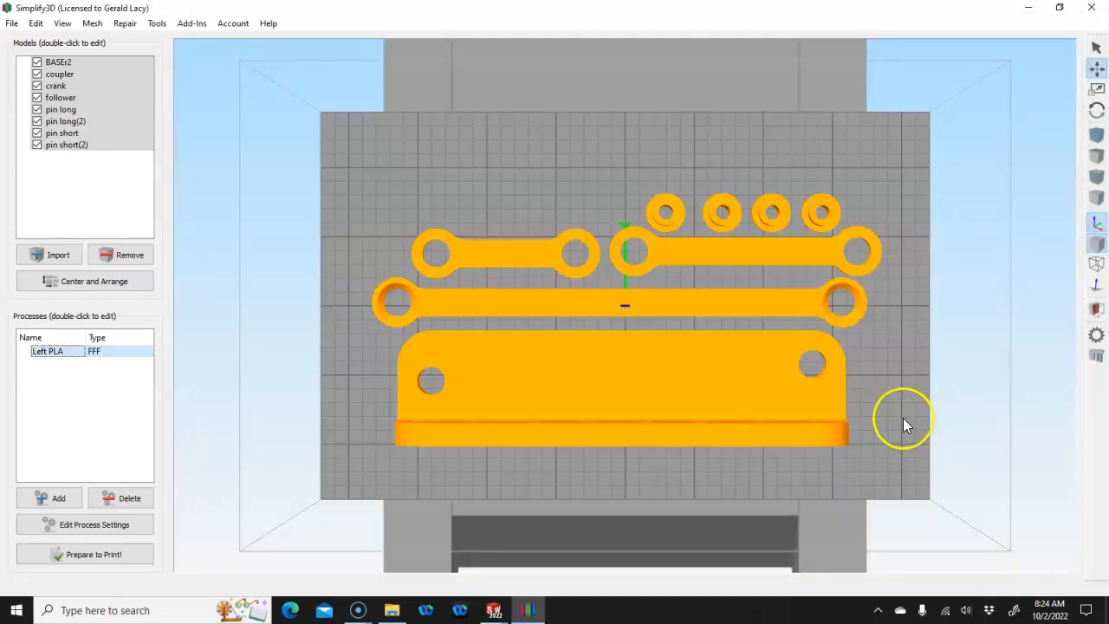
Prepare all the linkage parts for printing with the Left PLA process and view the toolpath preview from above
left_click(117, 556)
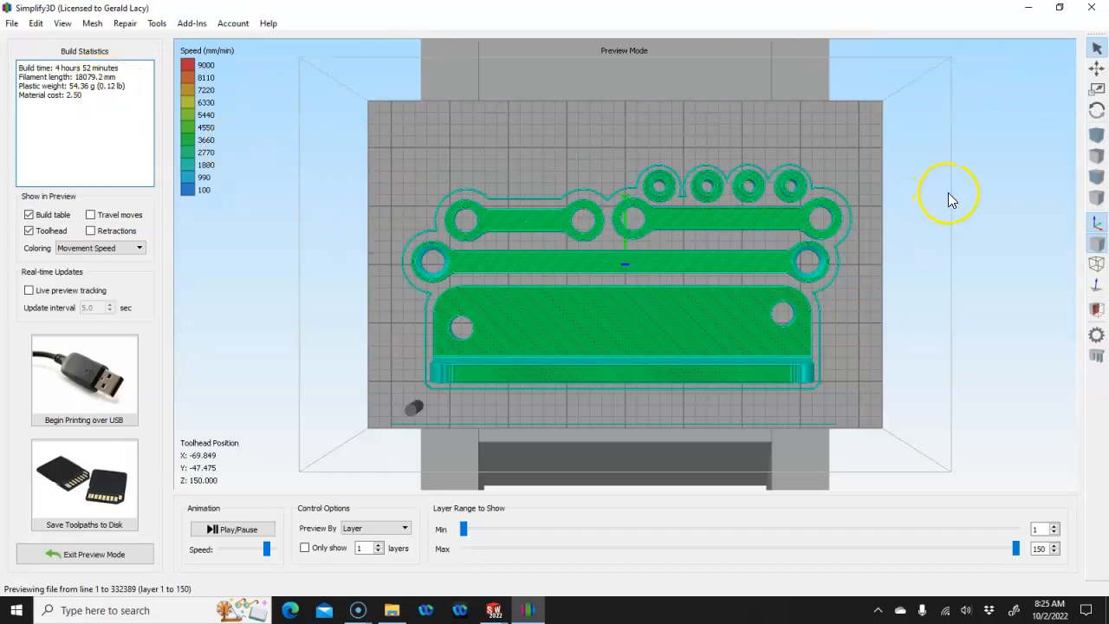
left_click(1096, 157)
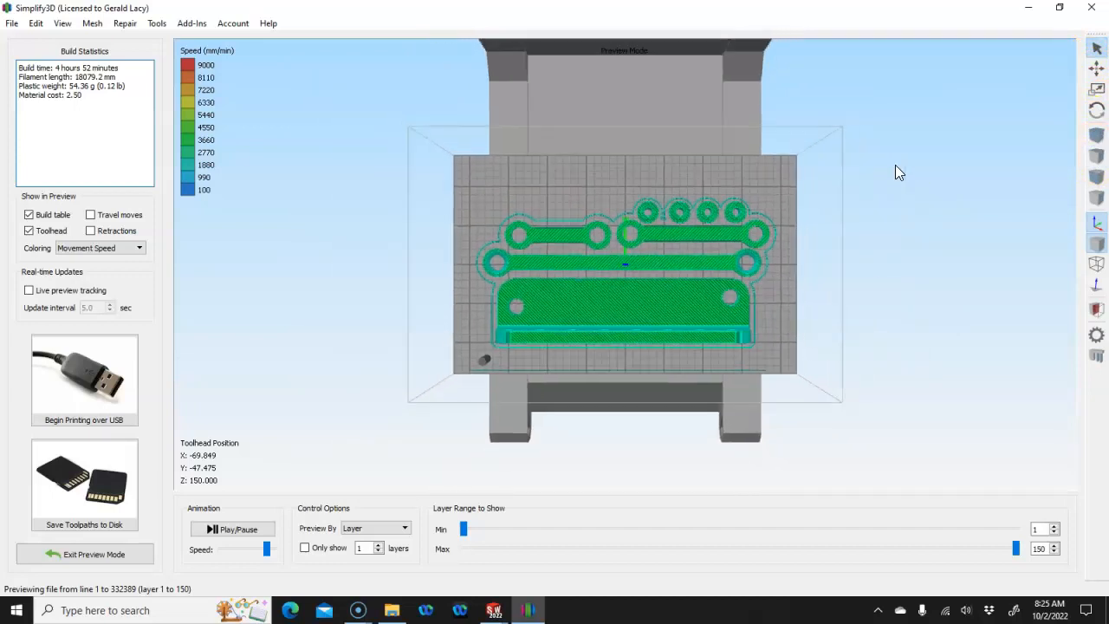
Inspect the toolpath preview from an angled view and limit the displayed layers to a maximum of 56
left_click(1097, 109)
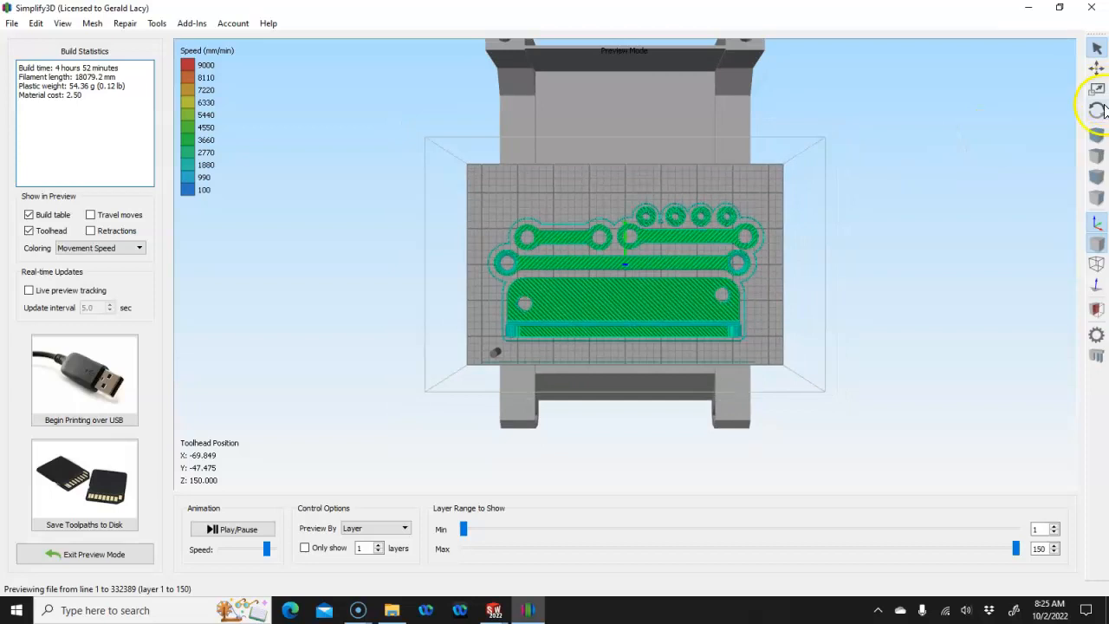
left_click_drag(1061, 149, 680, 315)
scroll(681, 315, "down", 3)
scroll(681, 316, "up", 6)
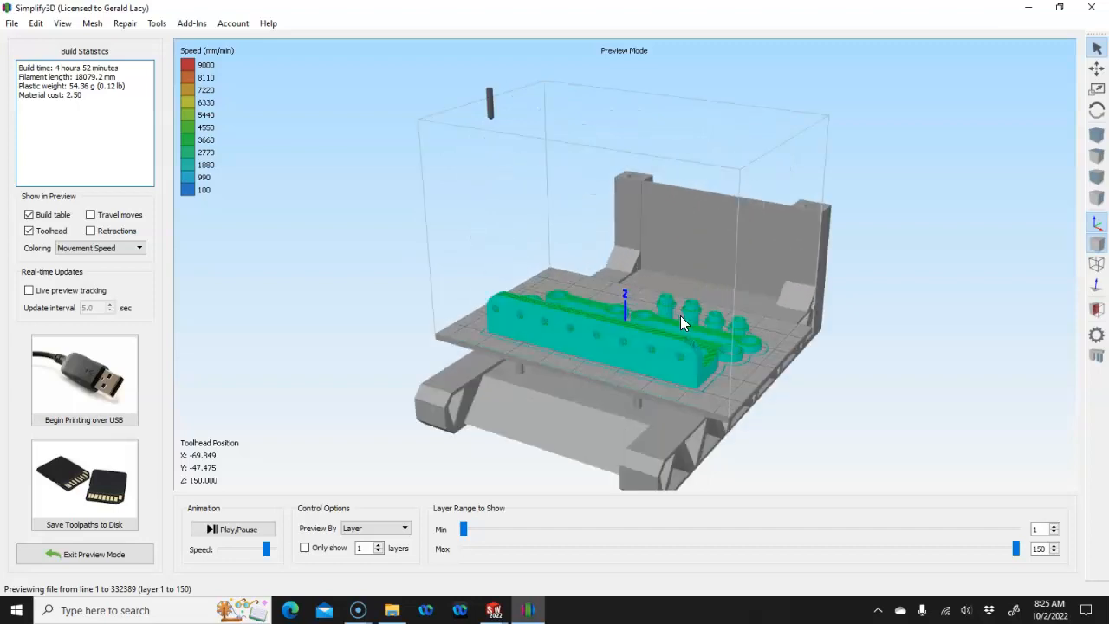
scroll(858, 410, "up", 5)
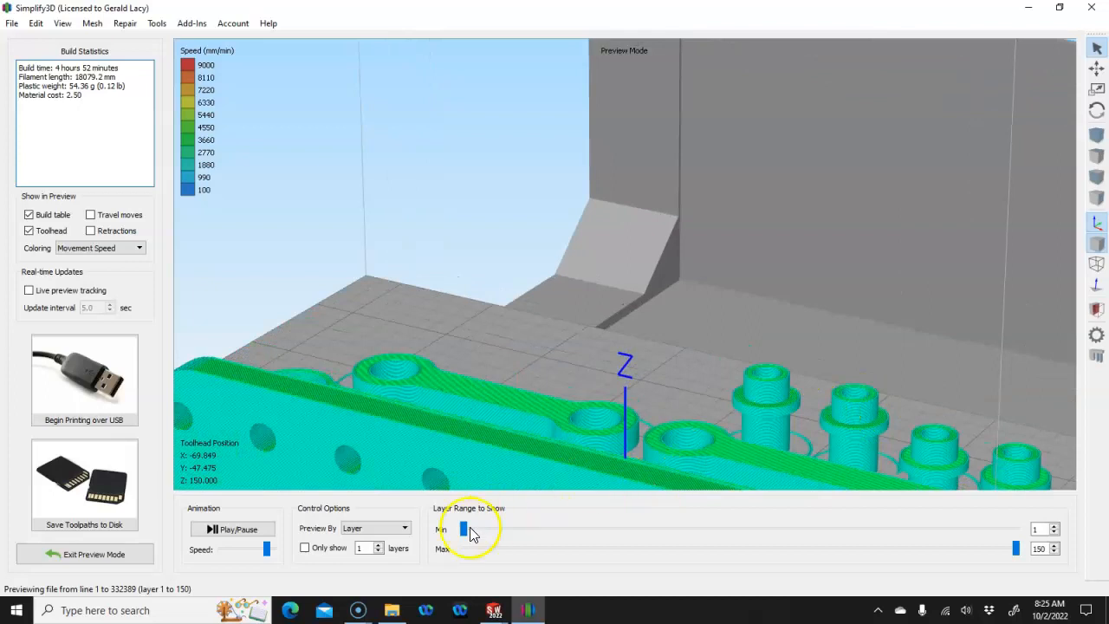
left_click(1014, 549)
left_click_drag(1002, 553, 899, 545)
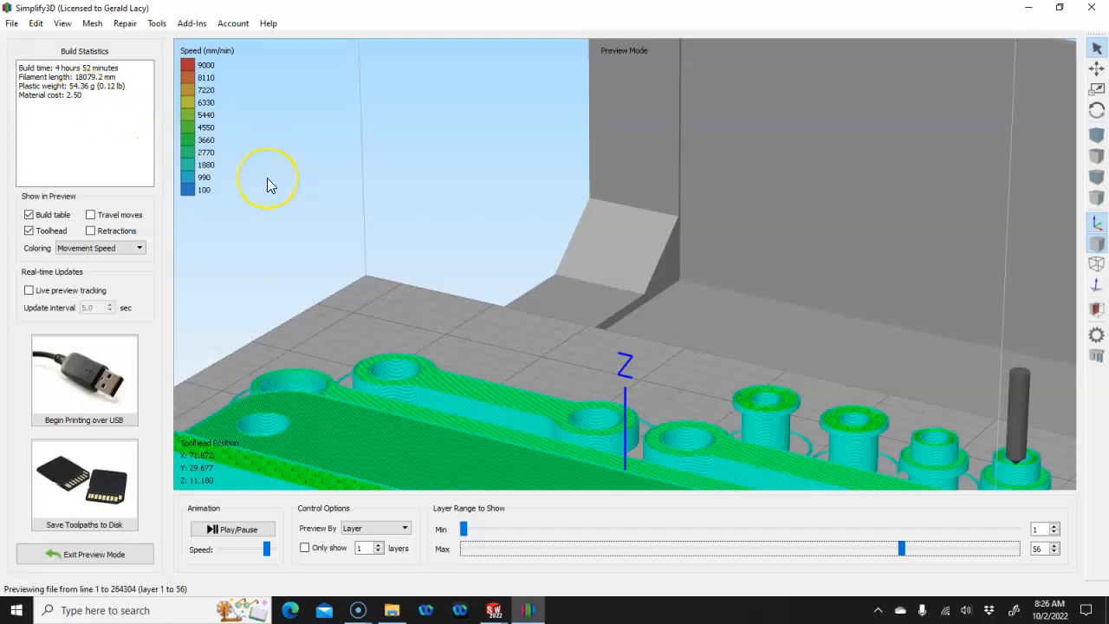
scroll(267, 184, "down", 6)
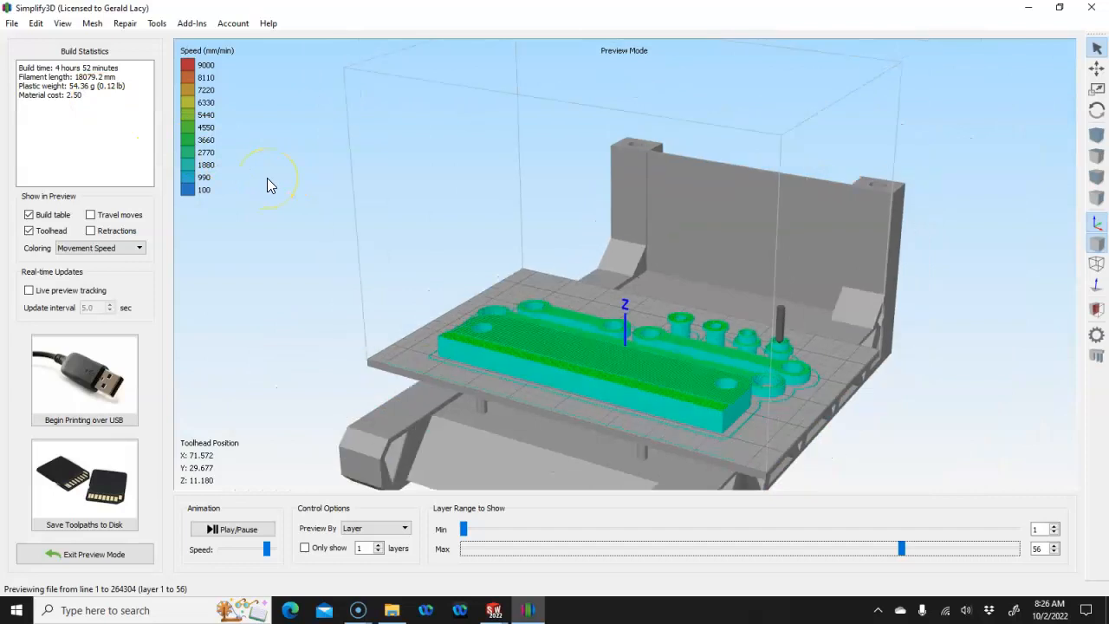
scroll(267, 185, "down", 1)
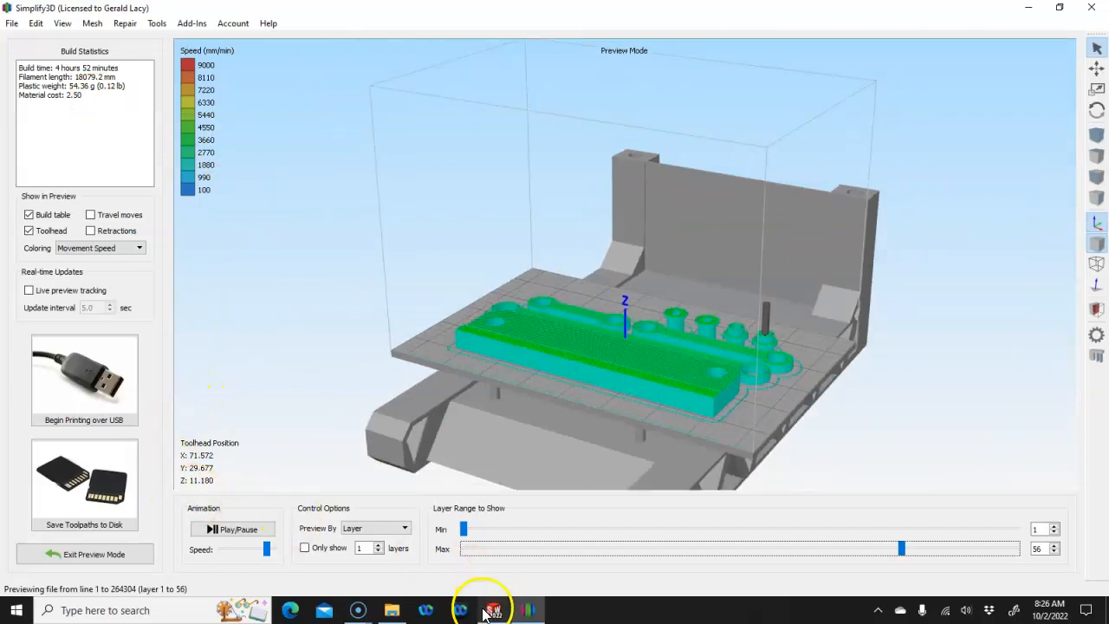
Switch to the P5-16 r3 assembly in SOLIDWORKS, open its first long pin as a part, and activate the Default configuration
mouse_move(492, 612)
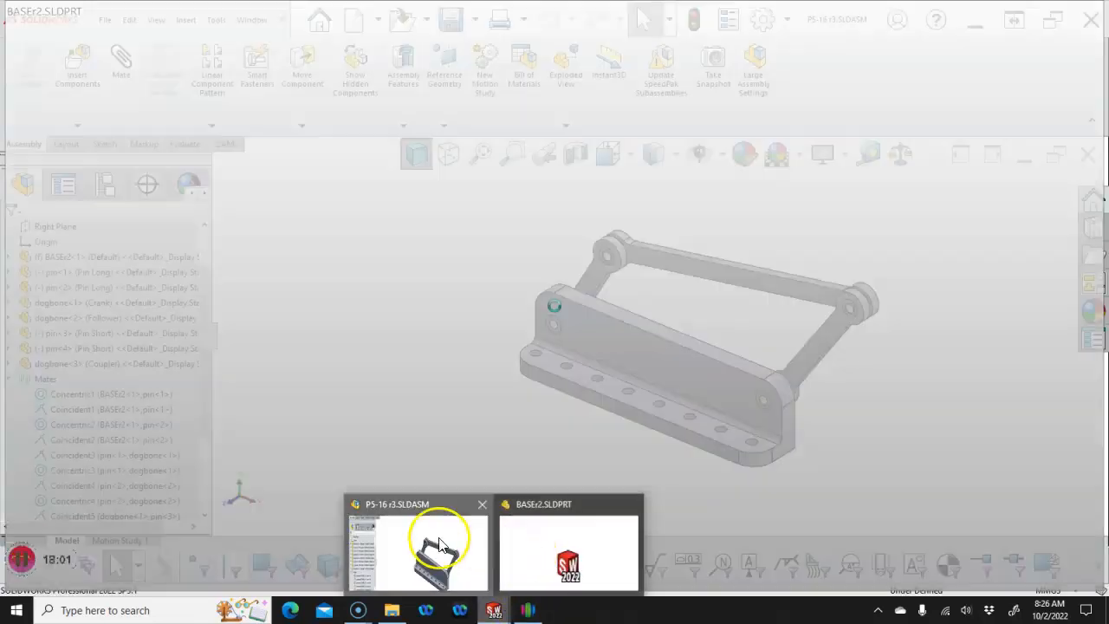
left_click(440, 546)
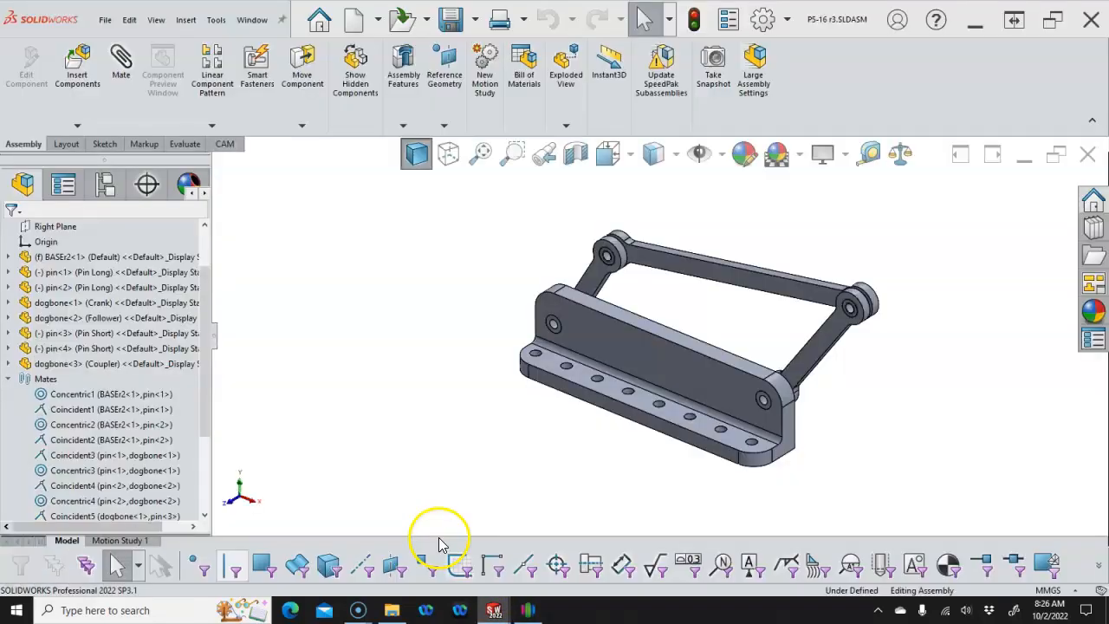
right_click(97, 276)
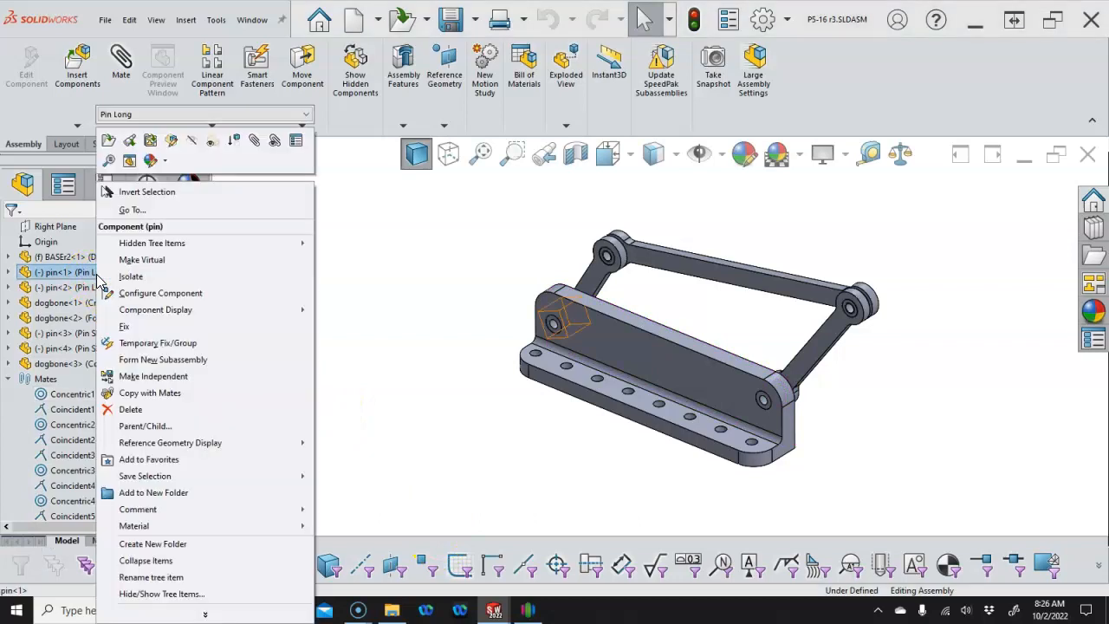
left_click(108, 152)
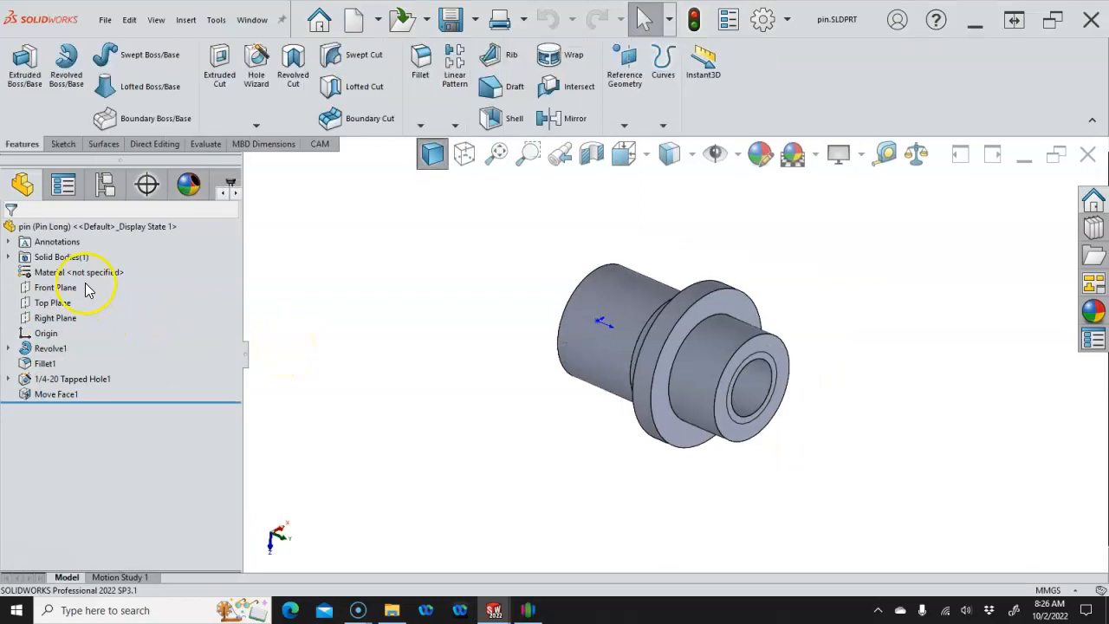
left_click(105, 184)
left_click(49, 270)
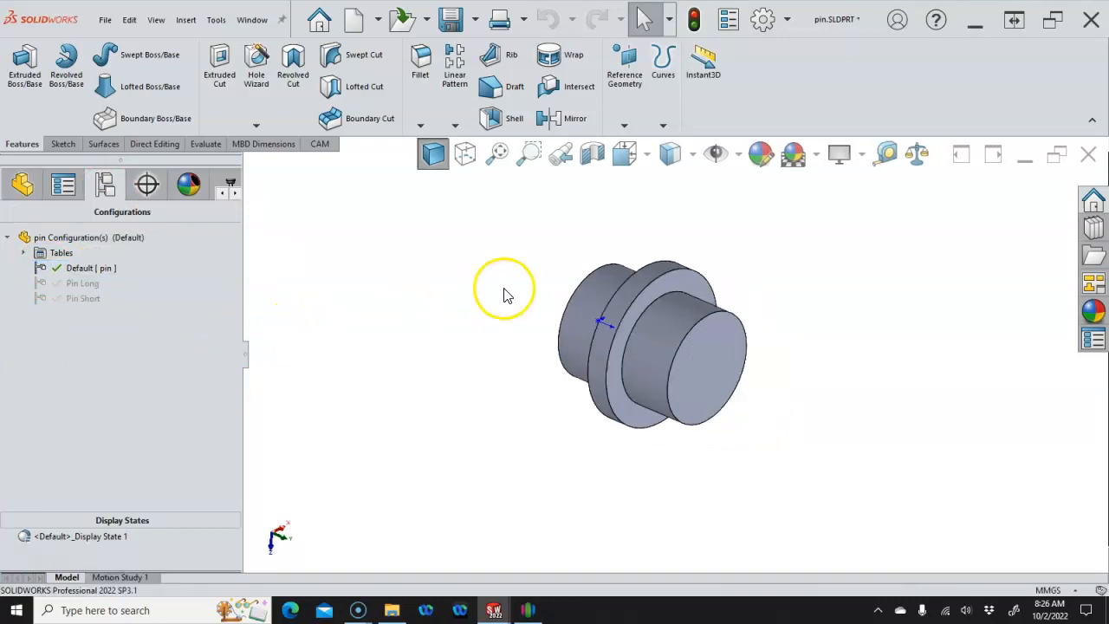
Start a Thread feature on the pin and try to use its flat end face as the thread location
left_click(699, 356)
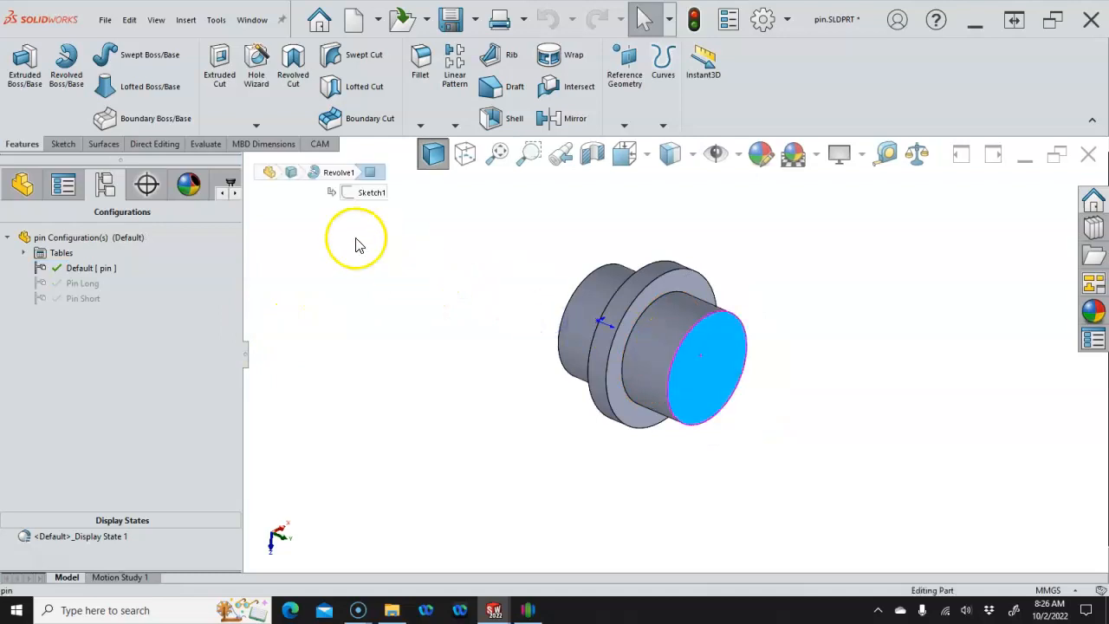
left_click(259, 127)
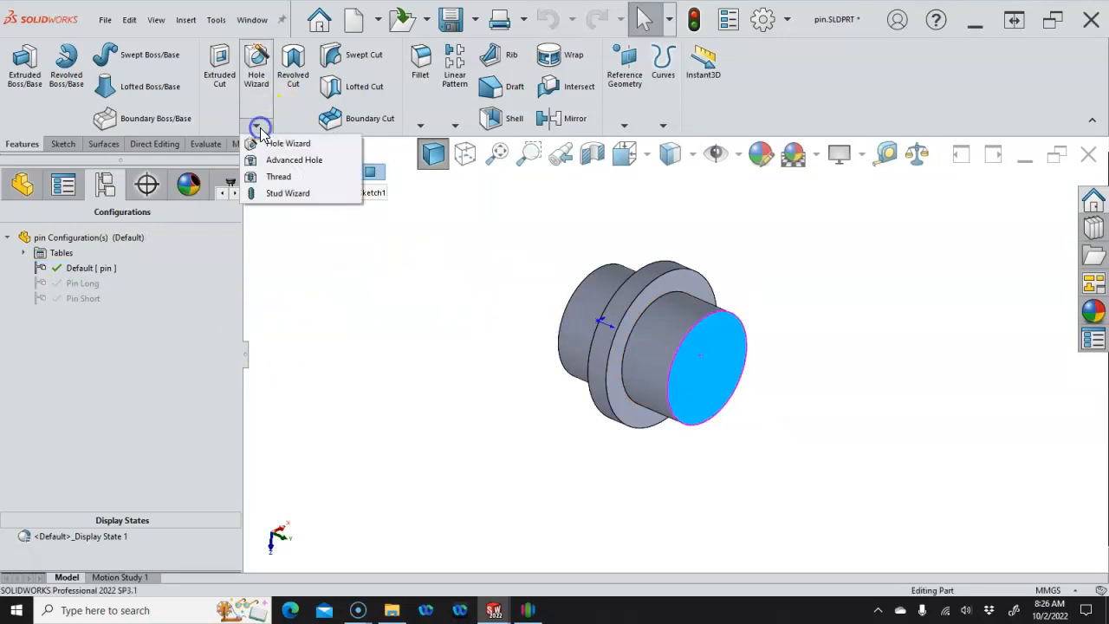
left_click(281, 176)
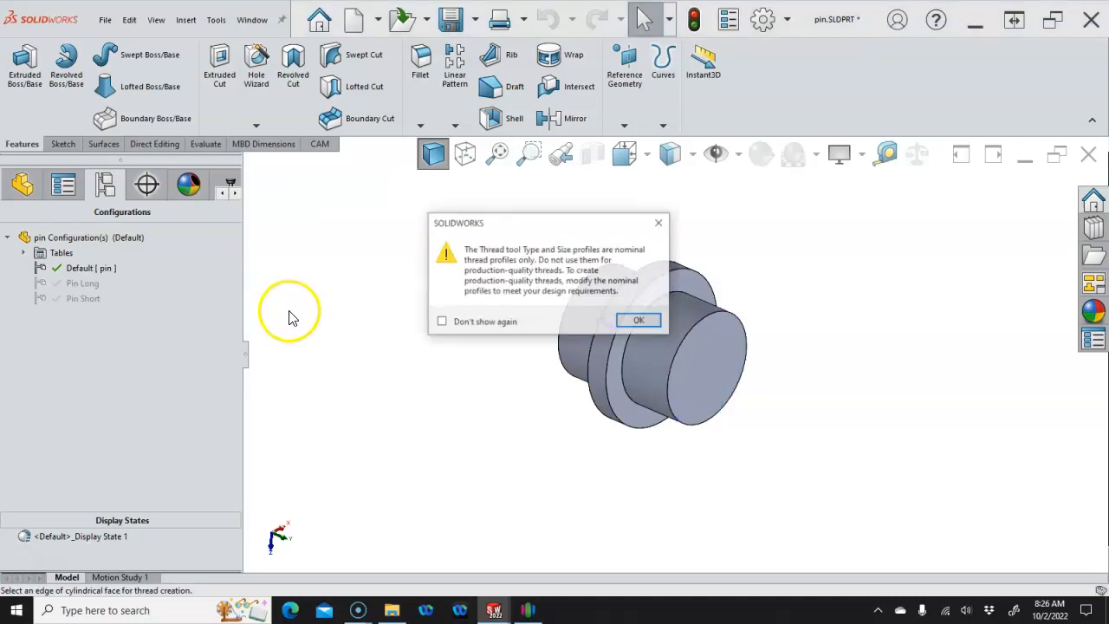
left_click(637, 322)
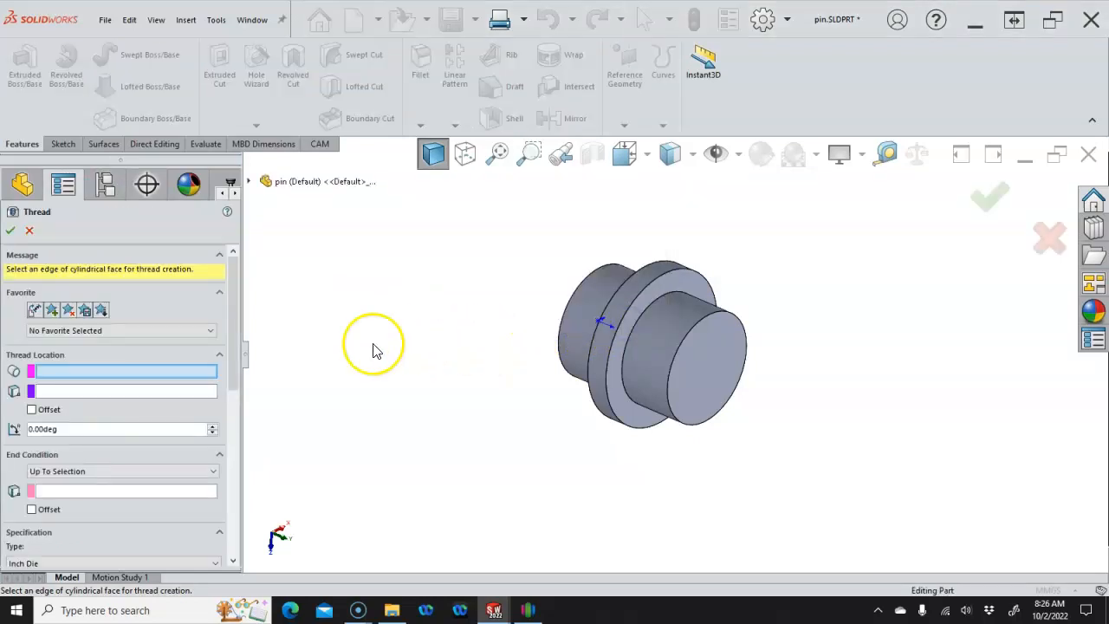
left_click(177, 370)
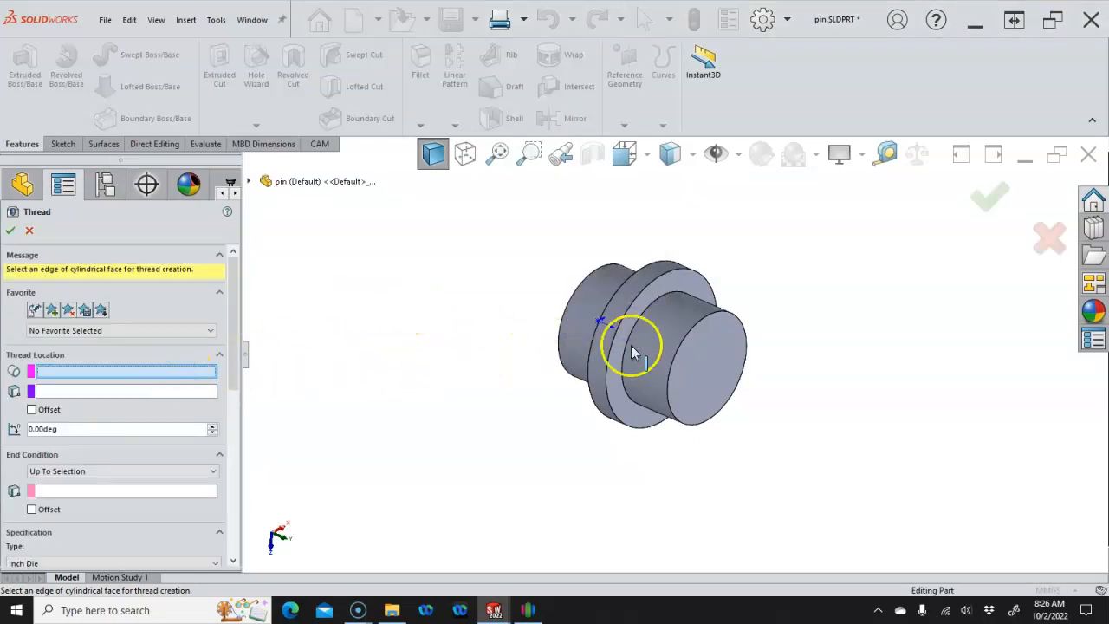
left_click(708, 355)
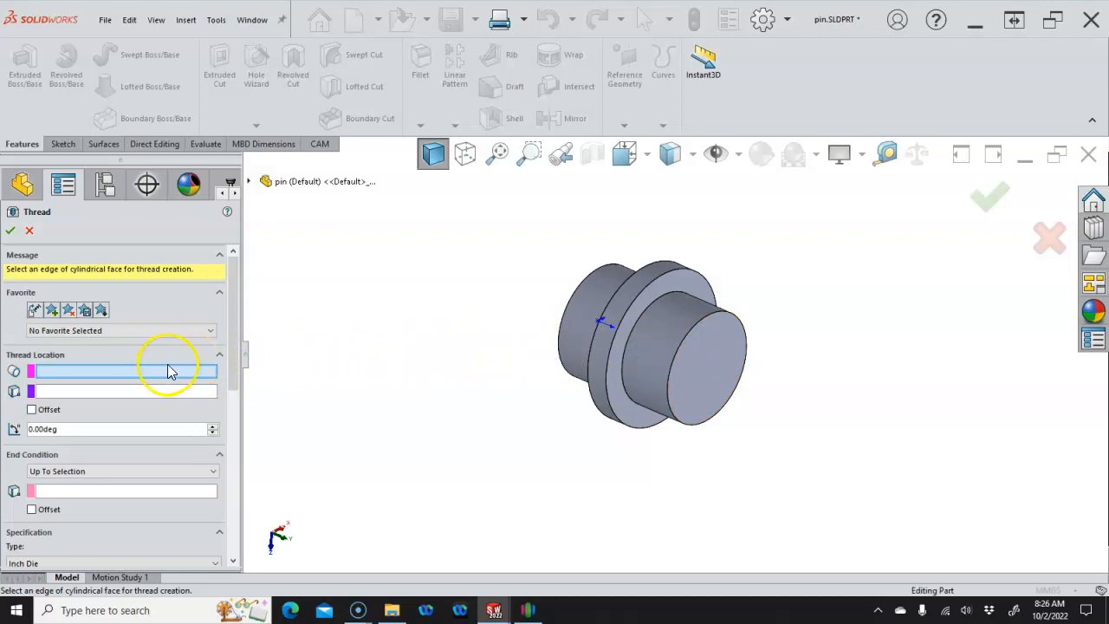
Set the thread specification to type Inch Tap and size 0.2500-20
left_click_drag(235, 330, 231, 393)
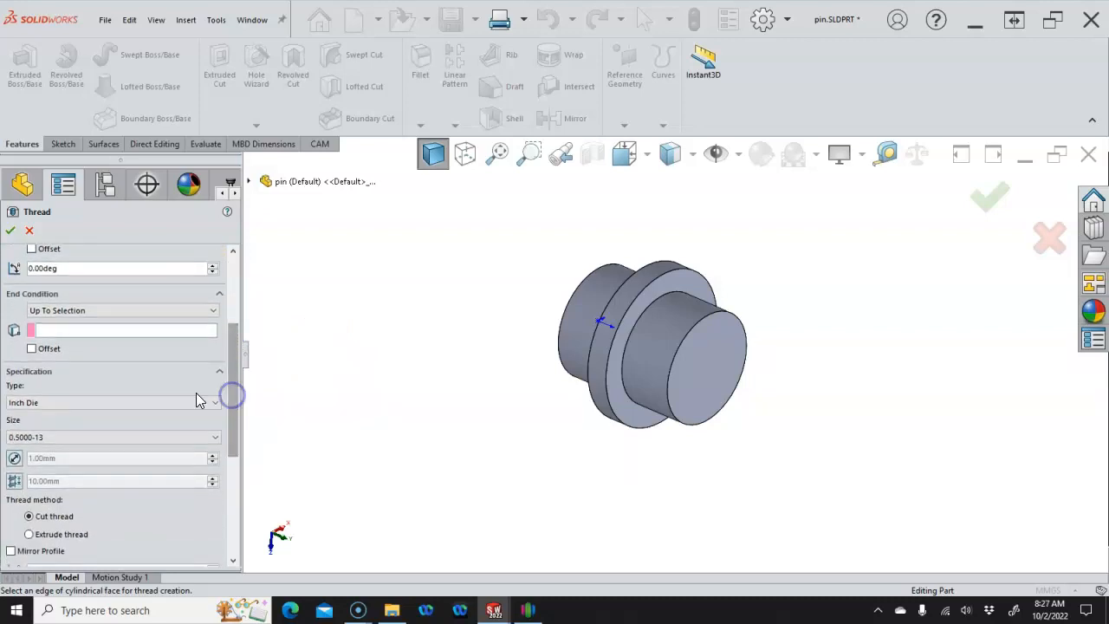
left_click(122, 403)
left_click(94, 424)
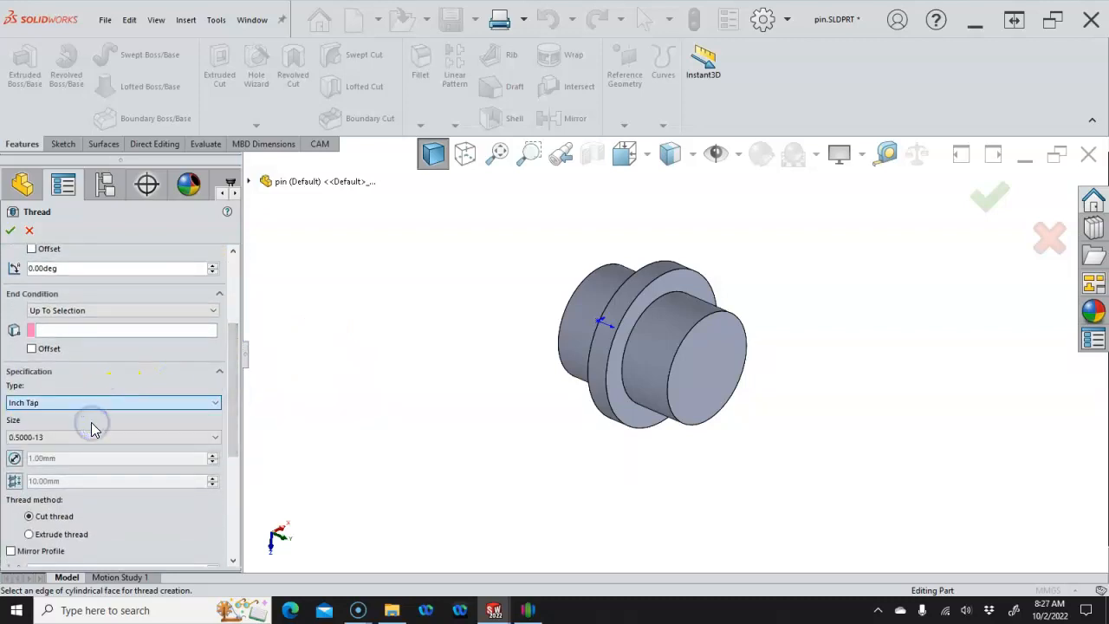
left_click(136, 438)
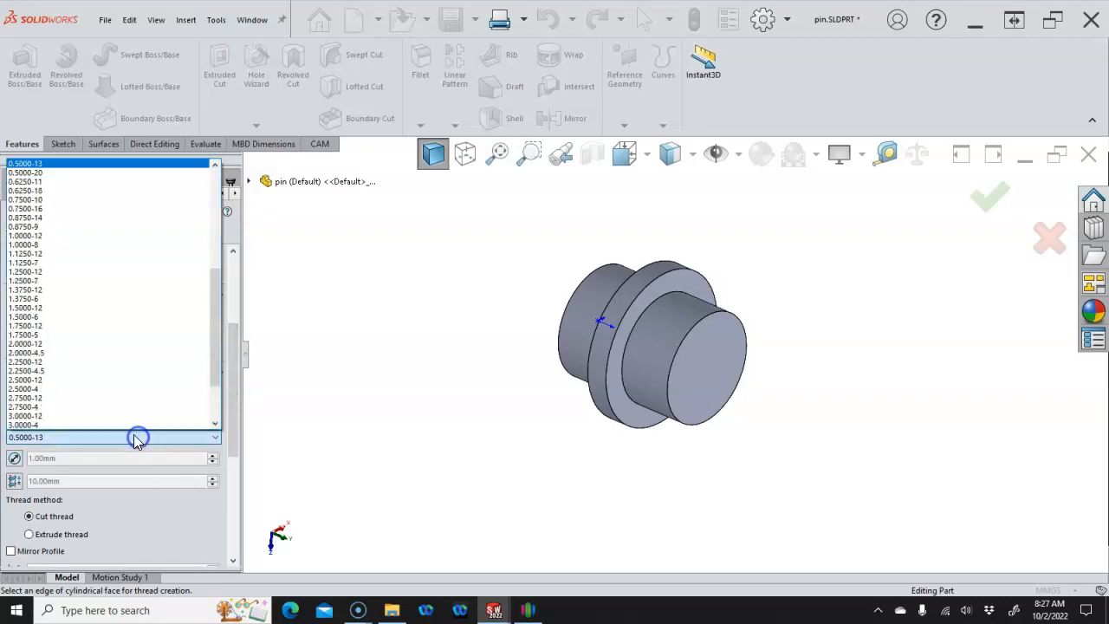
scroll(52, 260, "up", 3)
left_click(33, 234)
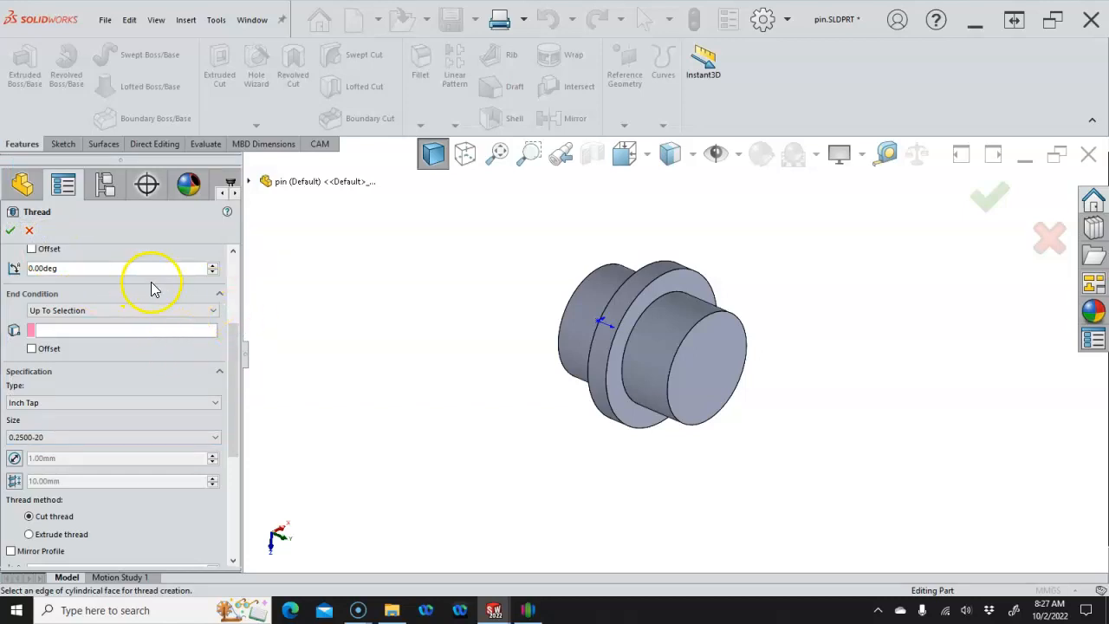
Set the circular edge of the pin's solid end face as the thread location
left_click(236, 308)
left_click_drag(233, 306, 235, 292)
left_click(120, 316)
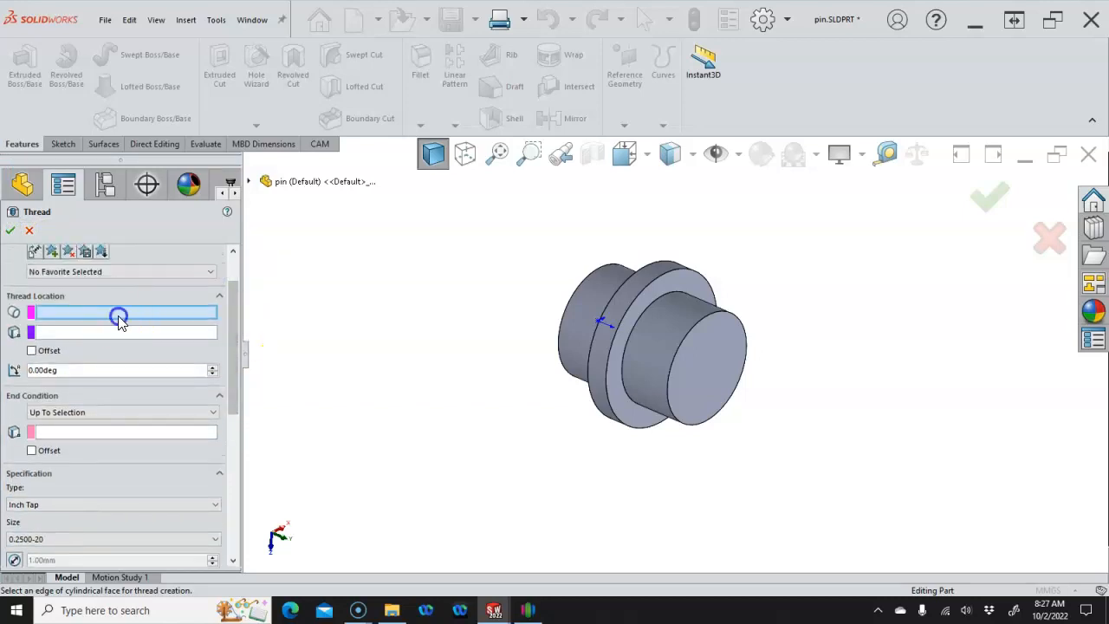
left_click(705, 356)
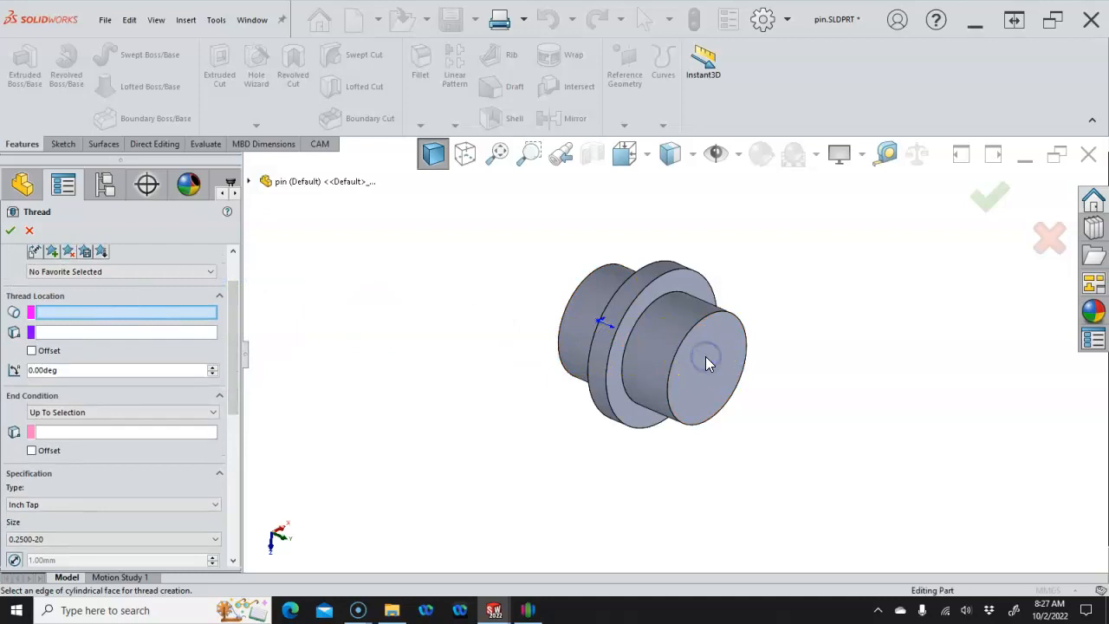
middle_click_drag(700, 370, 659, 336)
left_click(698, 305)
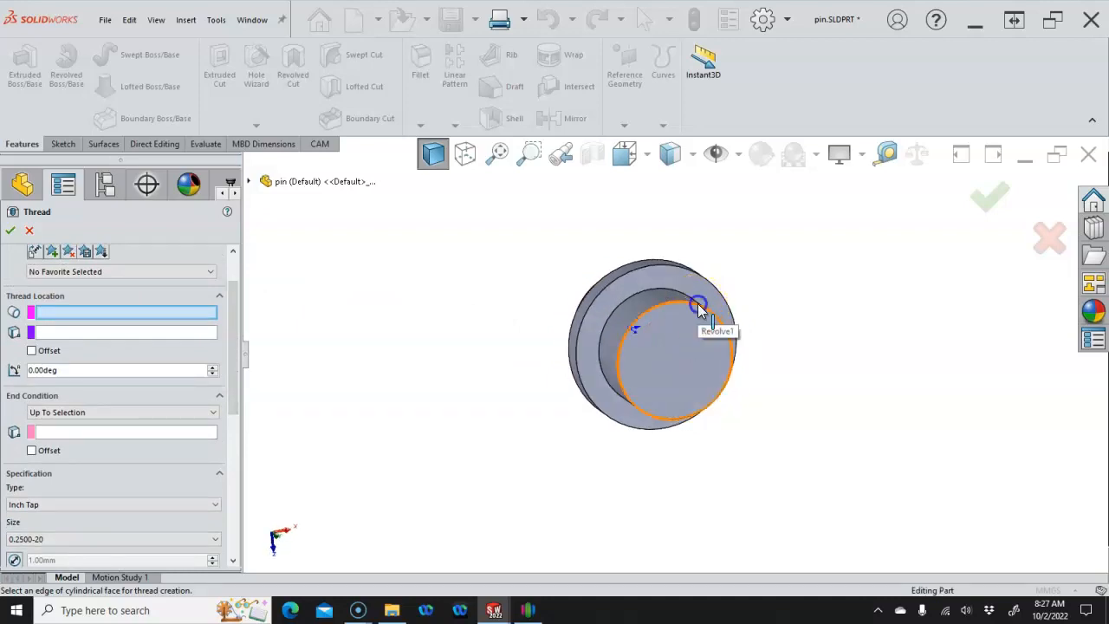
left_click(782, 377)
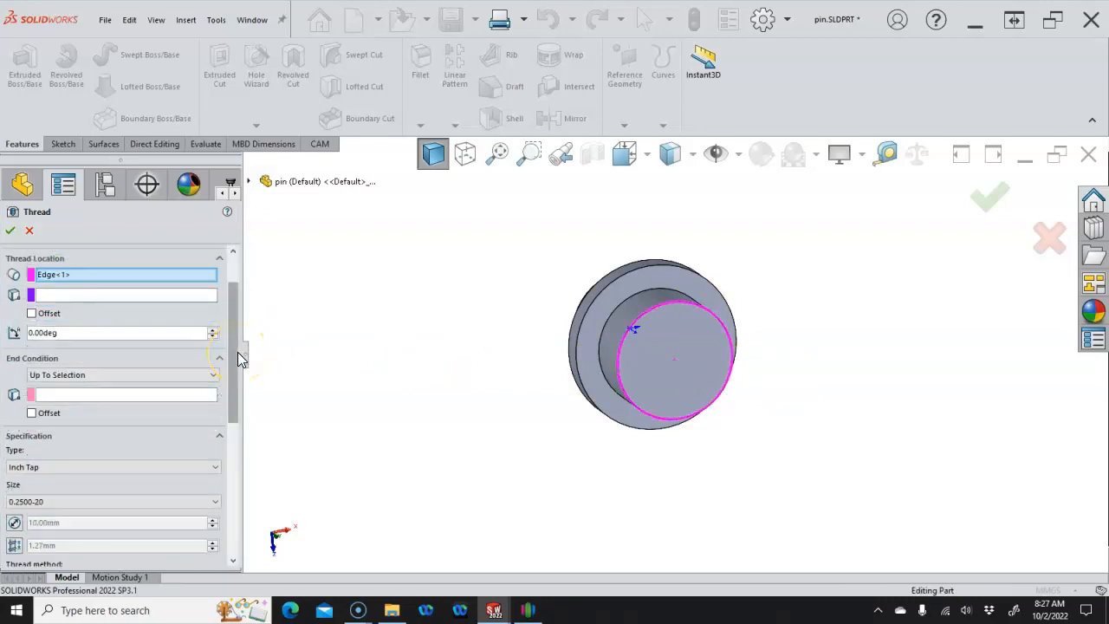
left_click(639, 387)
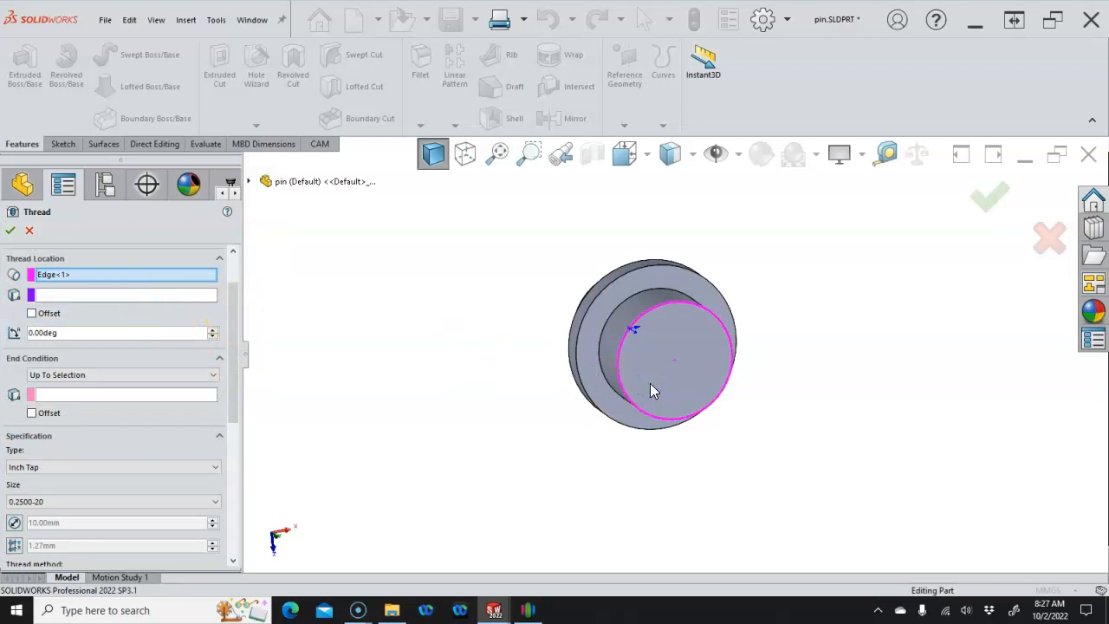
left_click(460, 405)
left_click(414, 413)
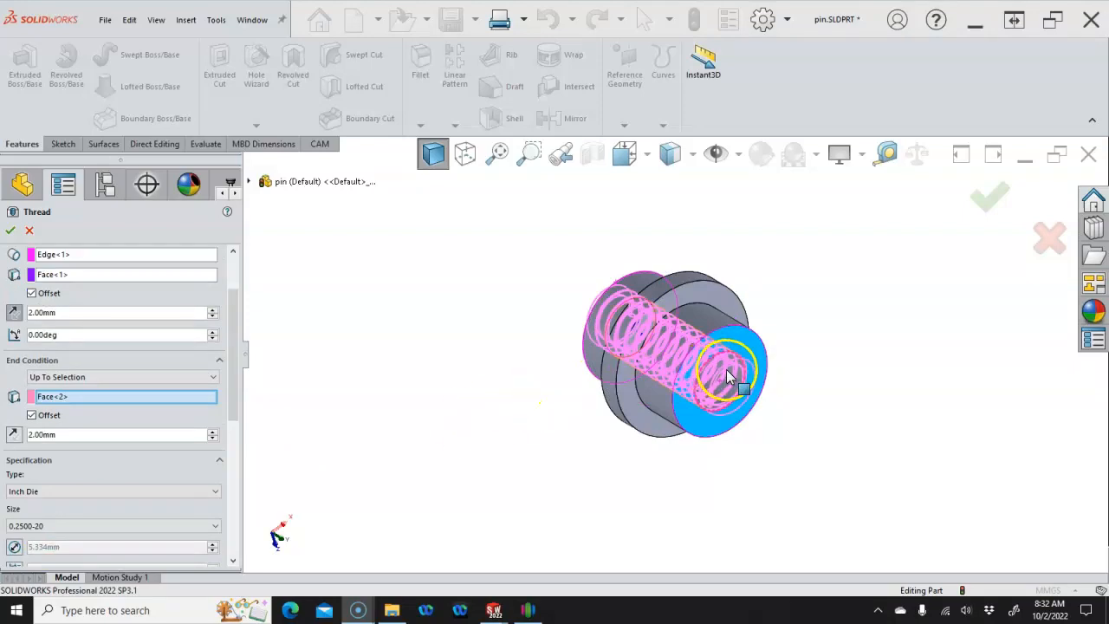
Examine the thread preview at both ends of the pin and toggle the direction of its 2 mm end offset
scroll(726, 377, "down", 5)
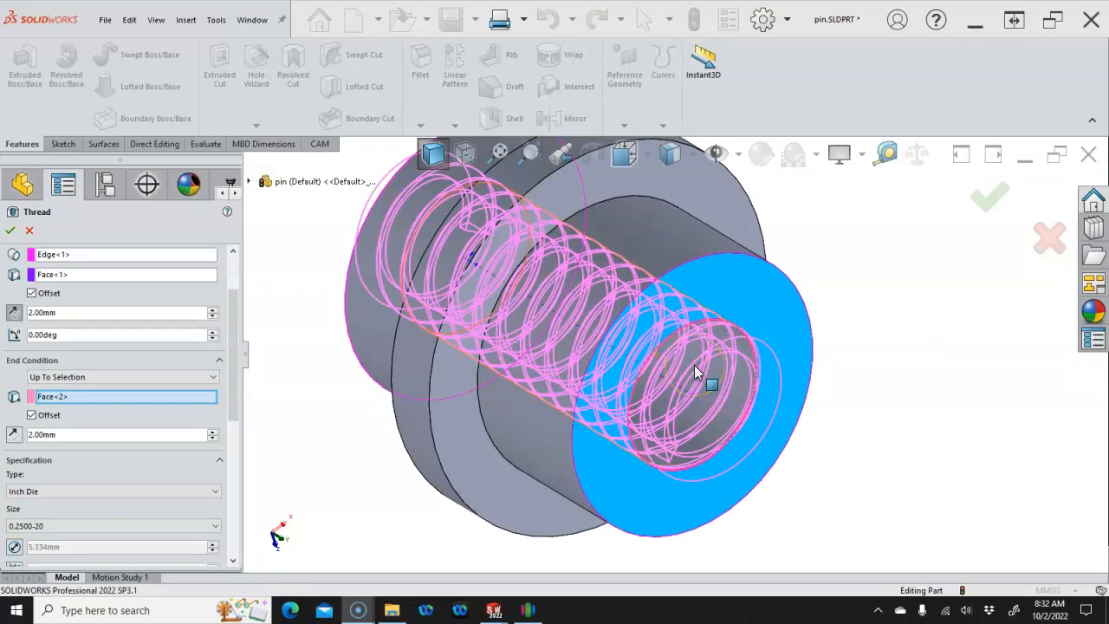
scroll(694, 369, "up", 3)
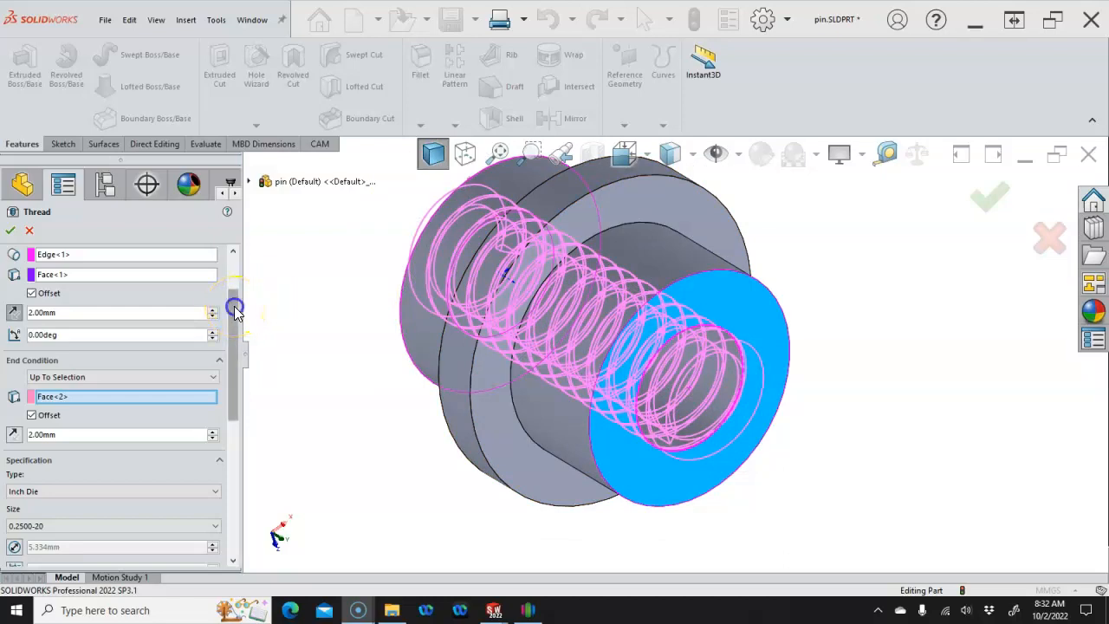
left_click_drag(236, 310, 235, 271)
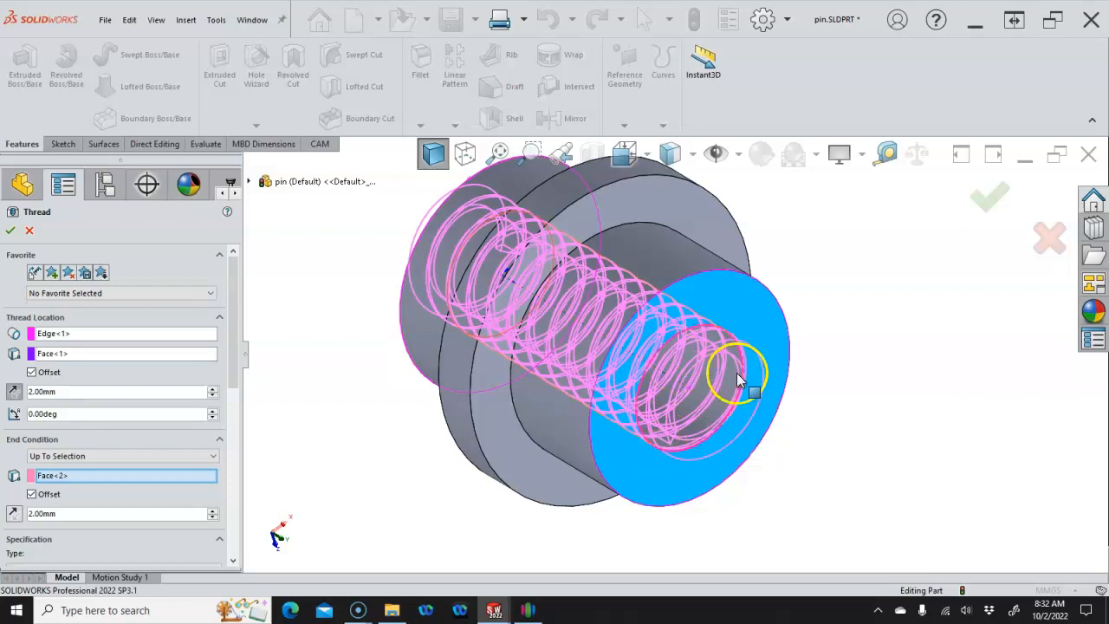
scroll(674, 406, "up", 3)
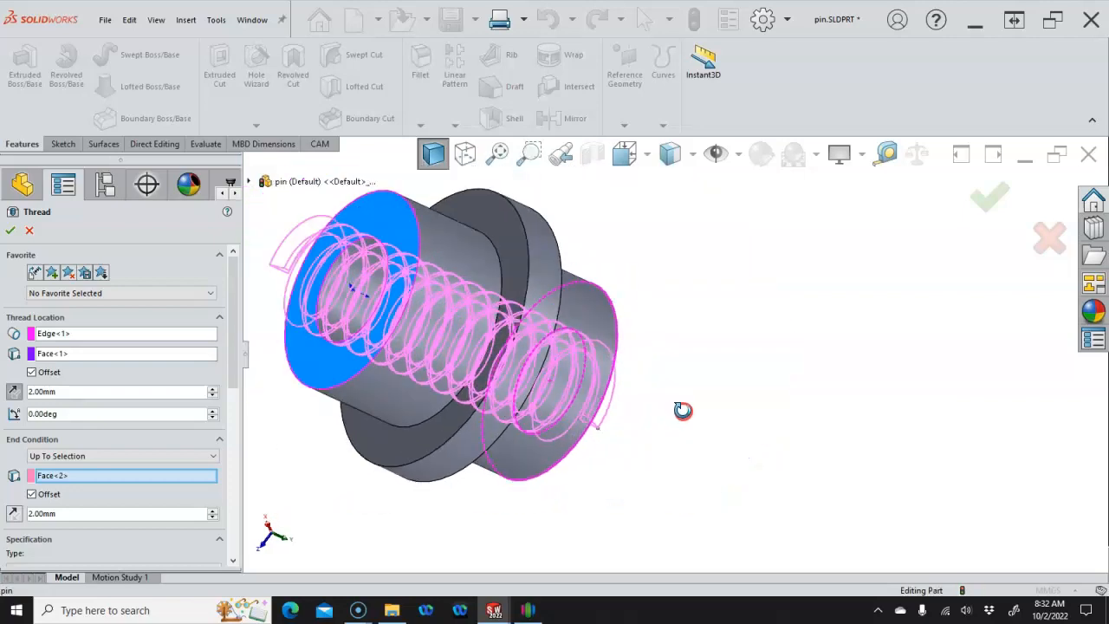
middle_click_drag(681, 408, 548, 379)
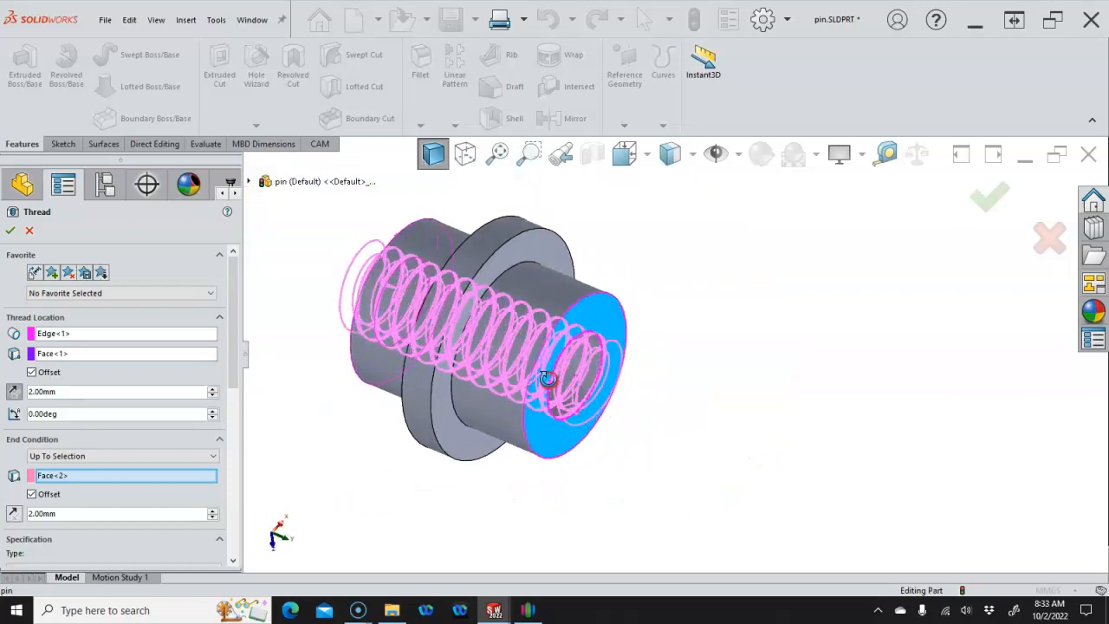
left_click_drag(230, 334, 235, 378)
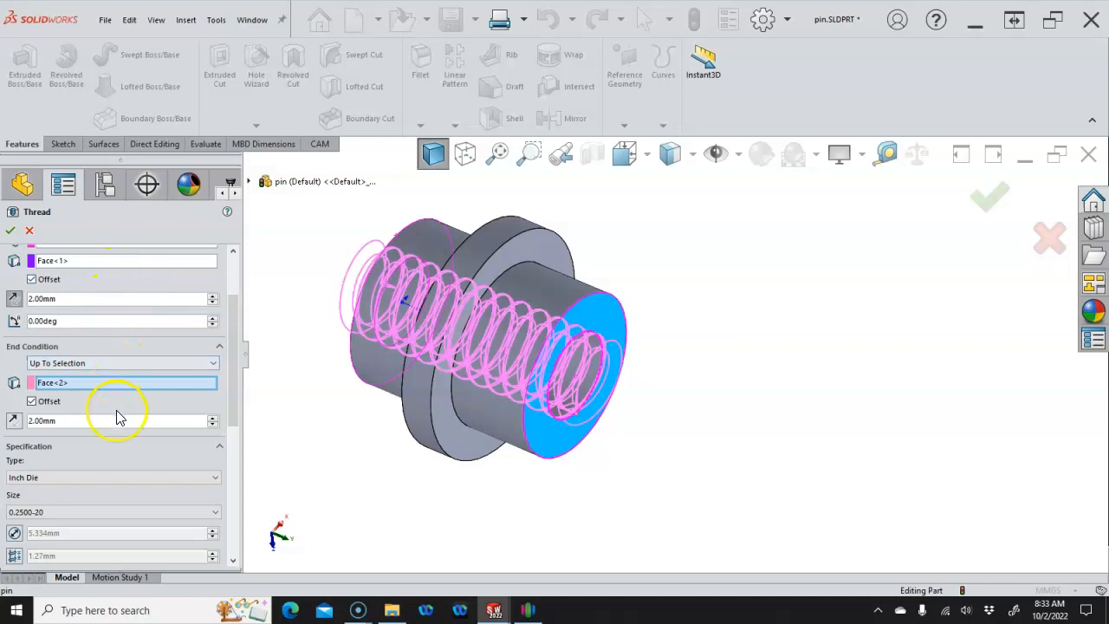
left_click(13, 422)
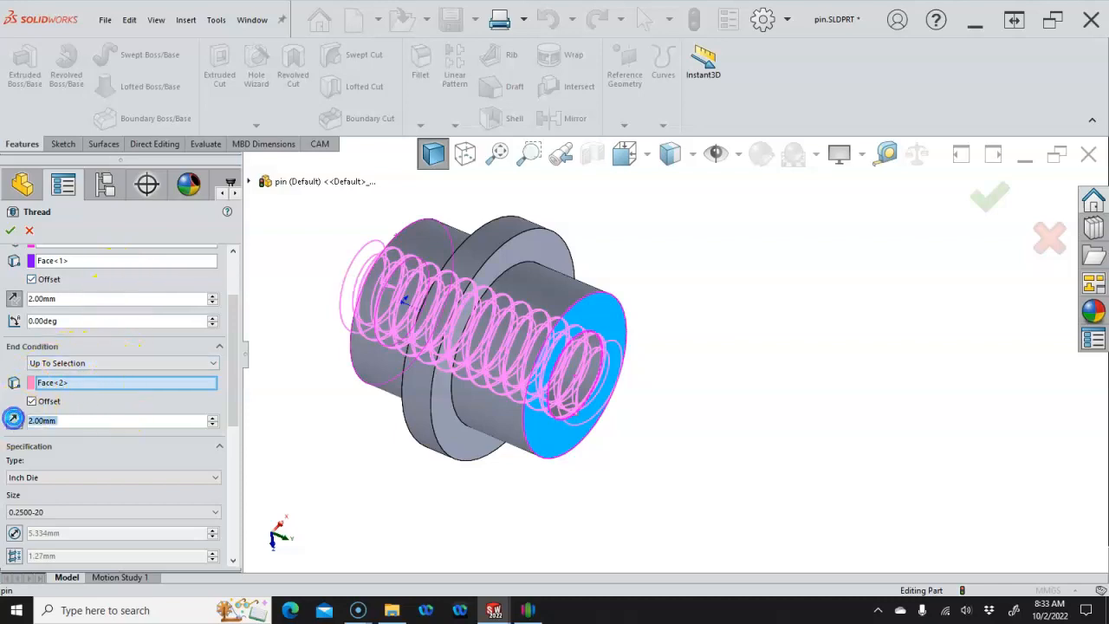
left_click(13, 422)
Change the thread specification type from Inch Die to Inch Tap for the 0.2500-20 thread in the pin's bore
left_click_drag(235, 354, 226, 413)
left_click(111, 323)
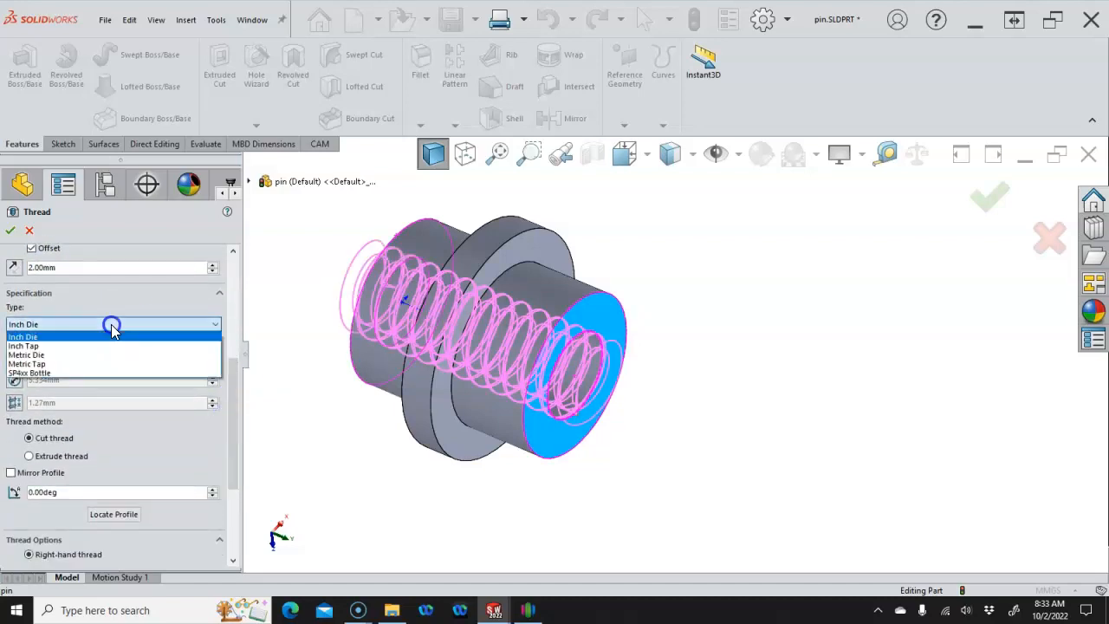
left_click(78, 348)
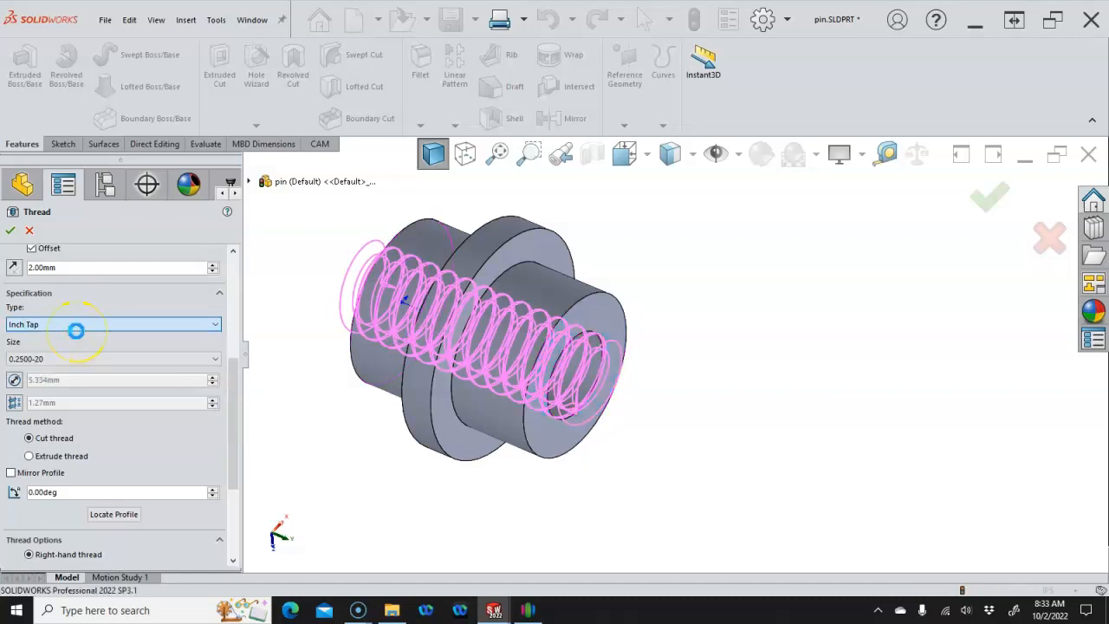
left_click(79, 355)
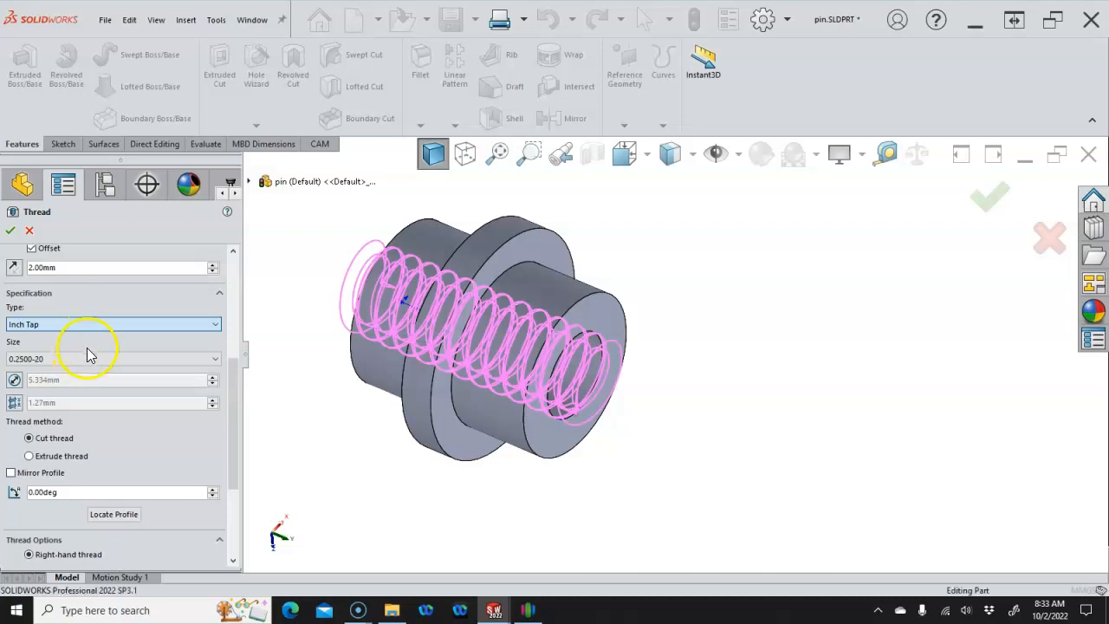
left_click(231, 414)
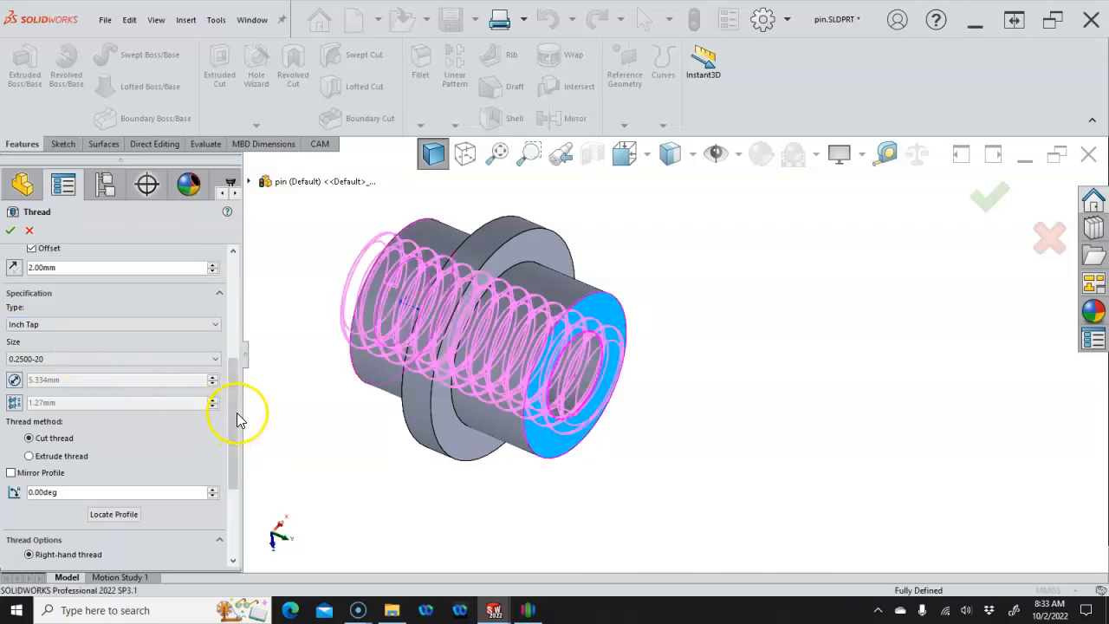
Review the remaining thread options and create the right-hand cut thread through the pin's bore
left_click_drag(232, 416, 243, 494)
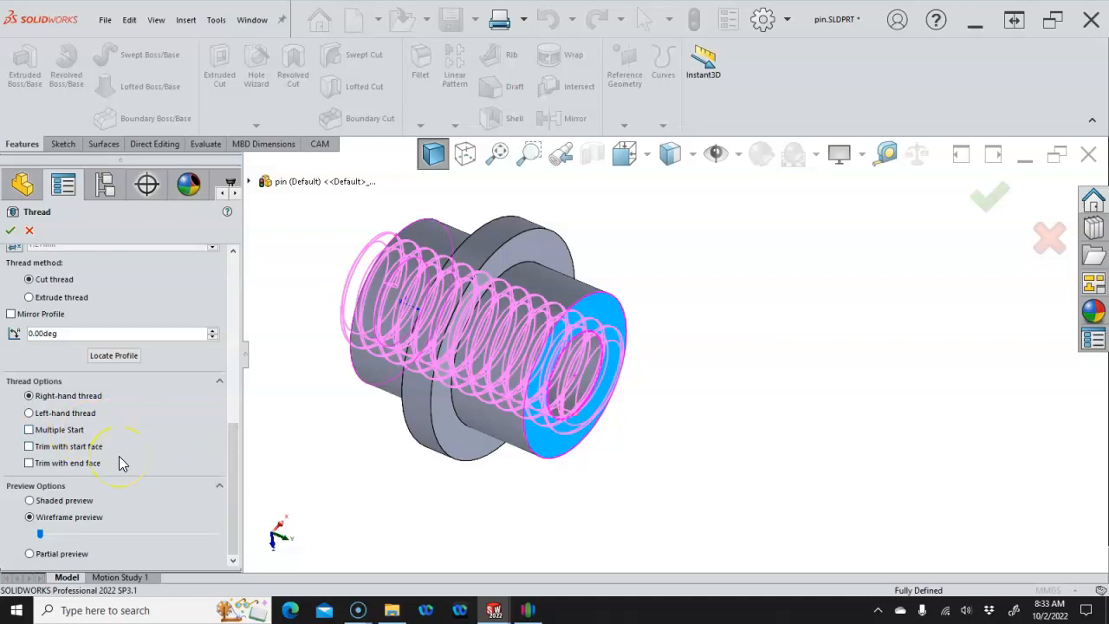
left_click_drag(232, 440, 231, 258)
left_click(10, 229)
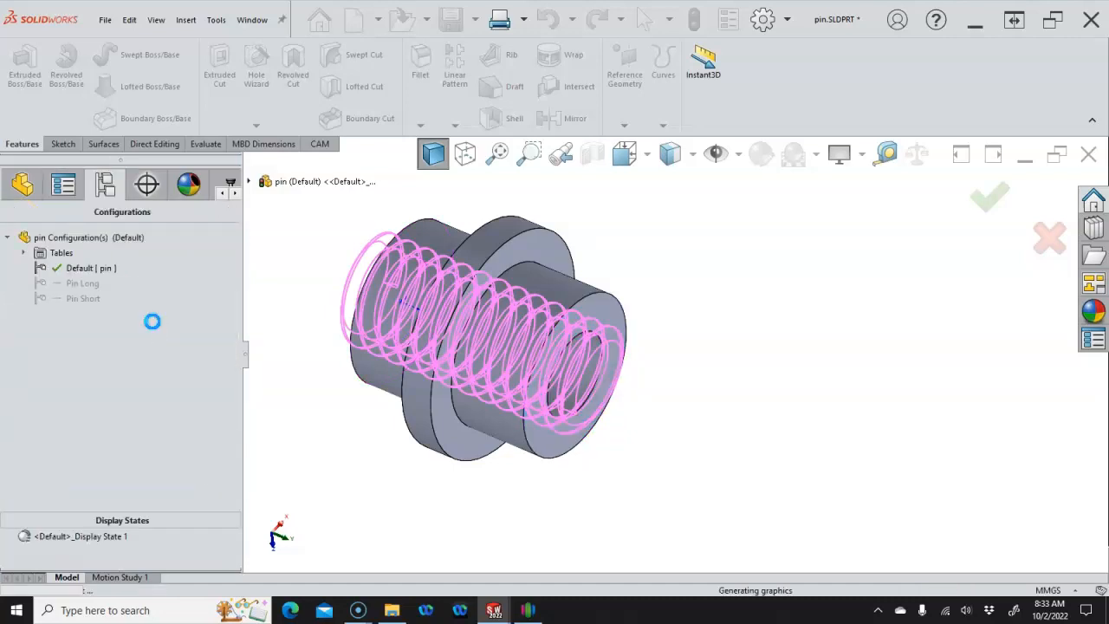
middle_click_drag(404, 398, 364, 445)
middle_click_drag(430, 384, 448, 403)
scroll(422, 378, "down", 1)
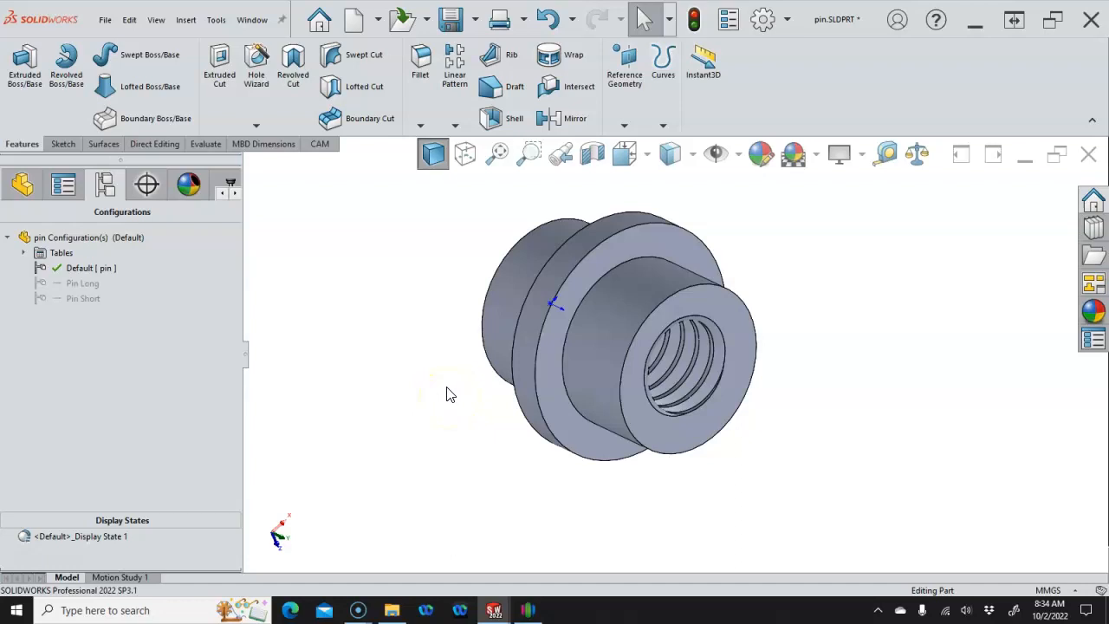
middle_click_drag(359, 416, 361, 429)
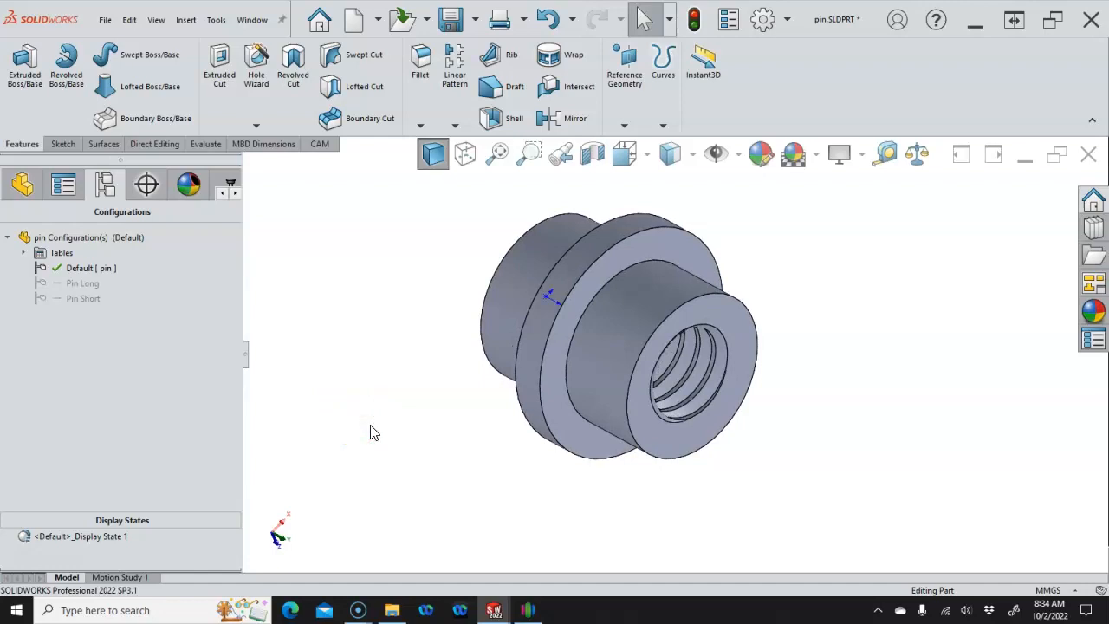
left_click(336, 432)
left_click(309, 447)
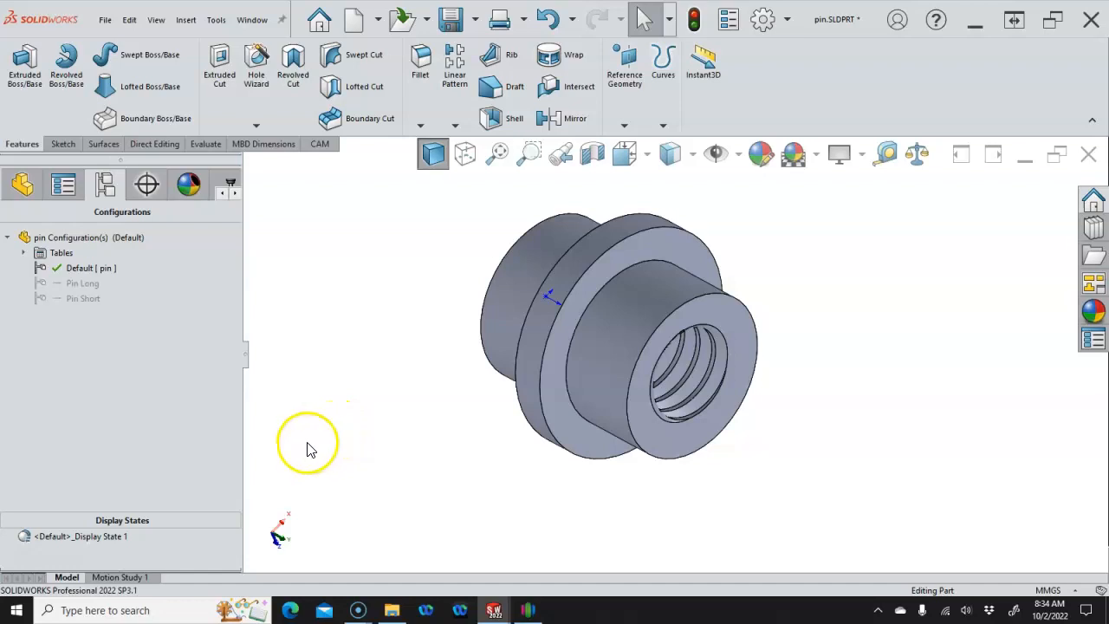